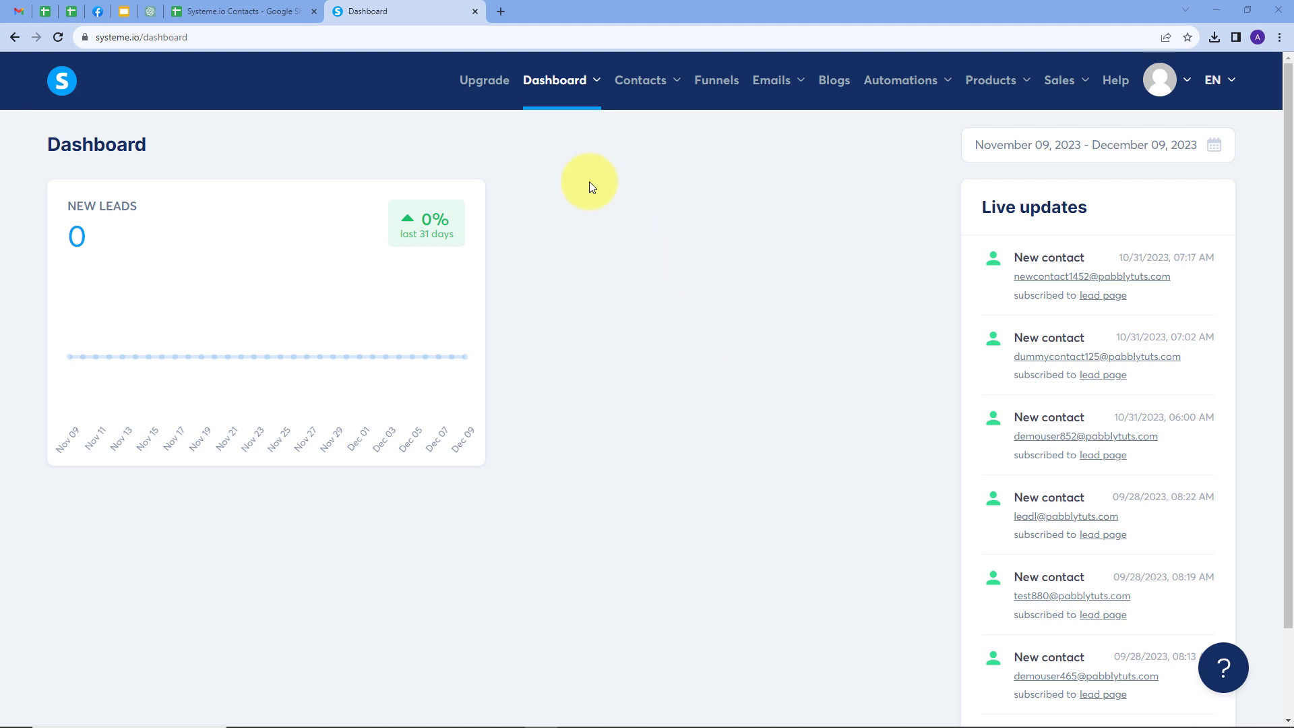
Review the column layout of the Systeme.io Contacts spreadsheet and the Systeme.io dashboard.
left_click(263, 11)
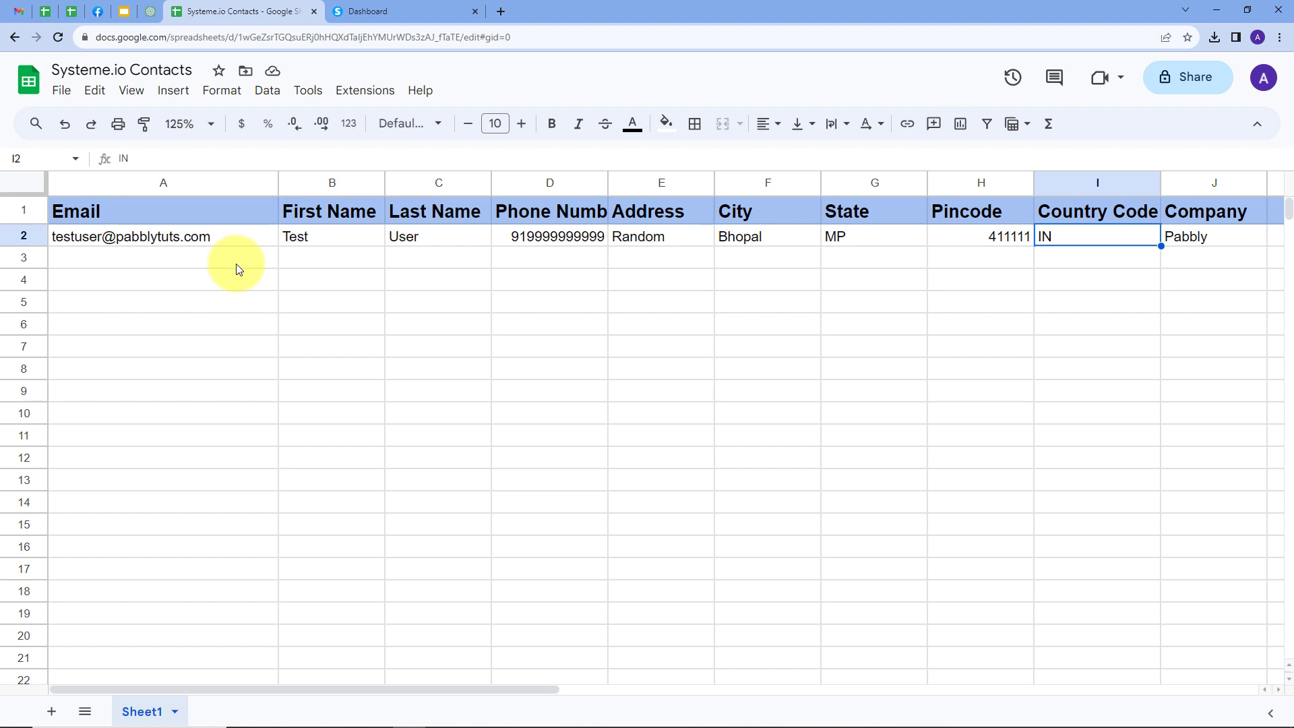
left_click(374, 13)
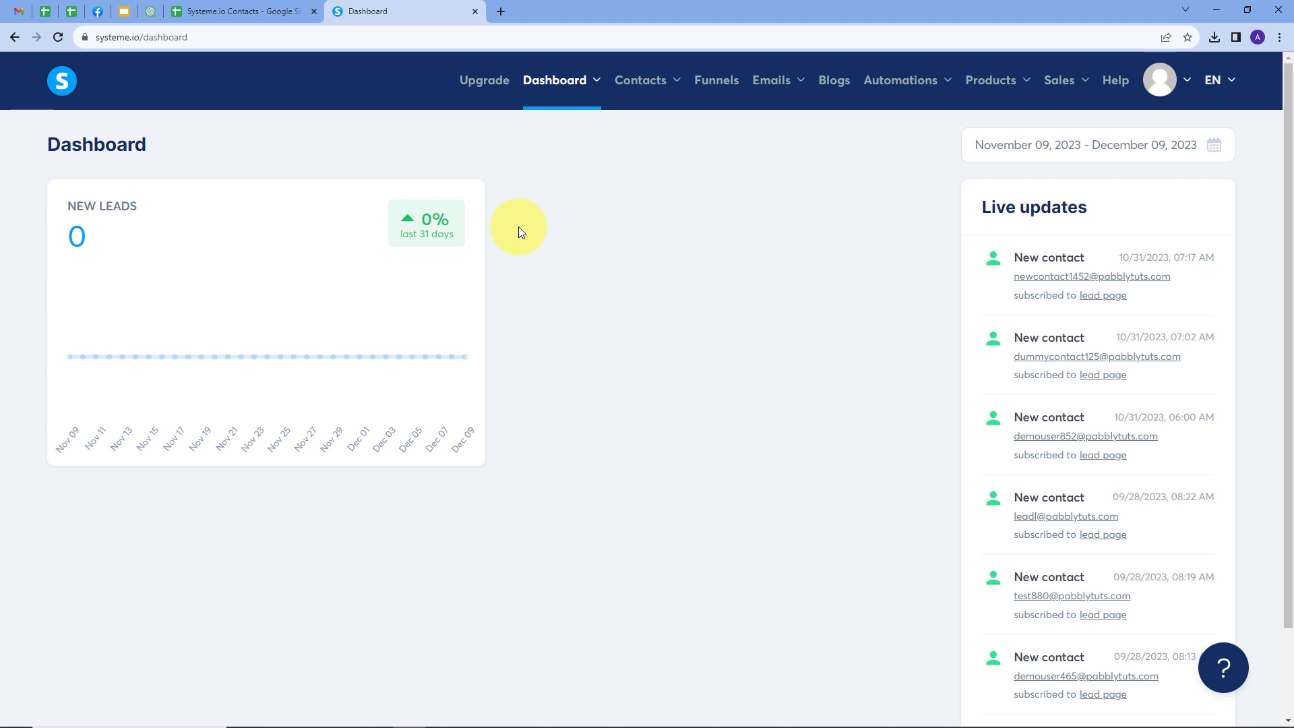
left_click(261, 11)
left_click(380, 14)
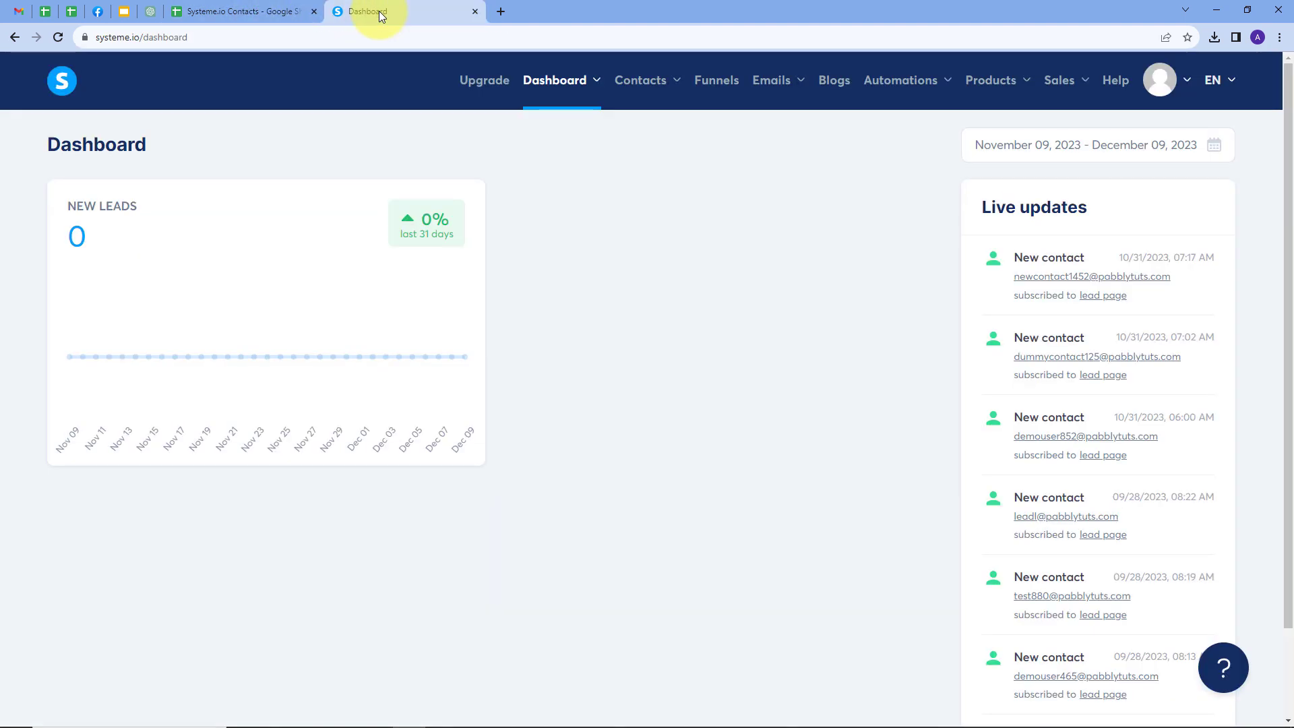
Open the pabbly.com website in a new browser tab.
left_click(500, 10)
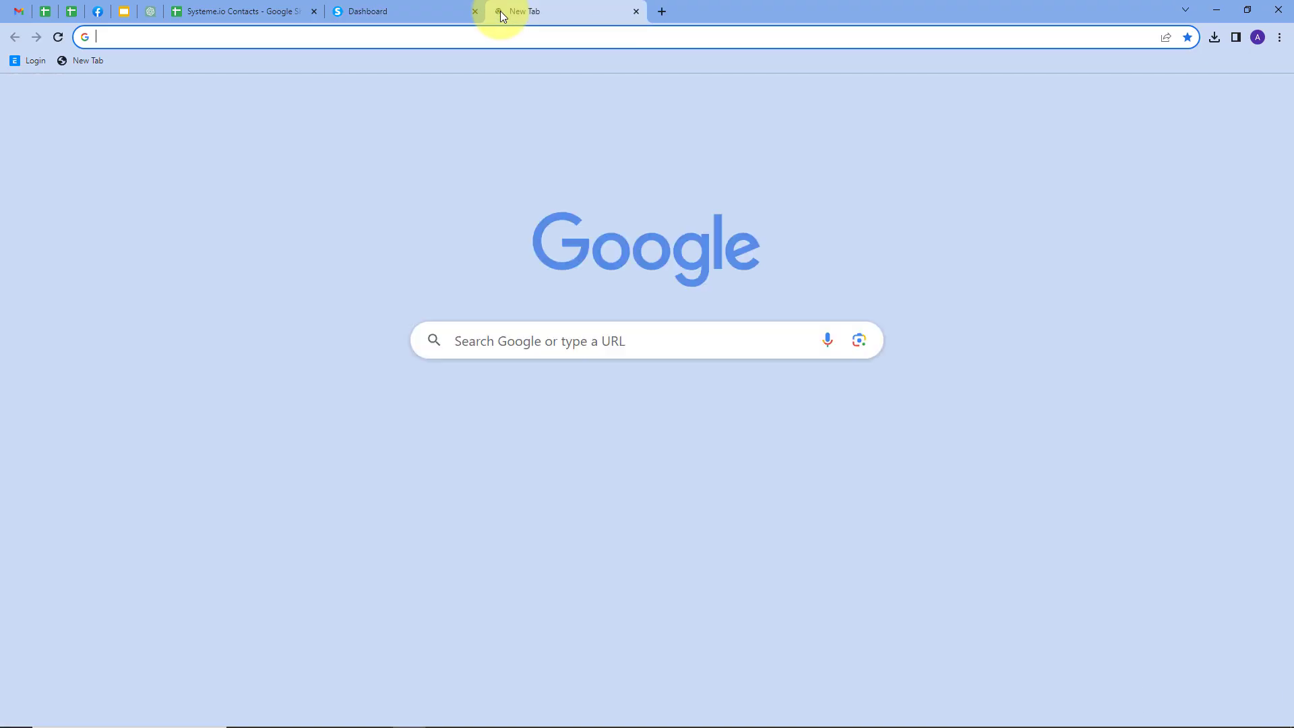
type("pabbly")
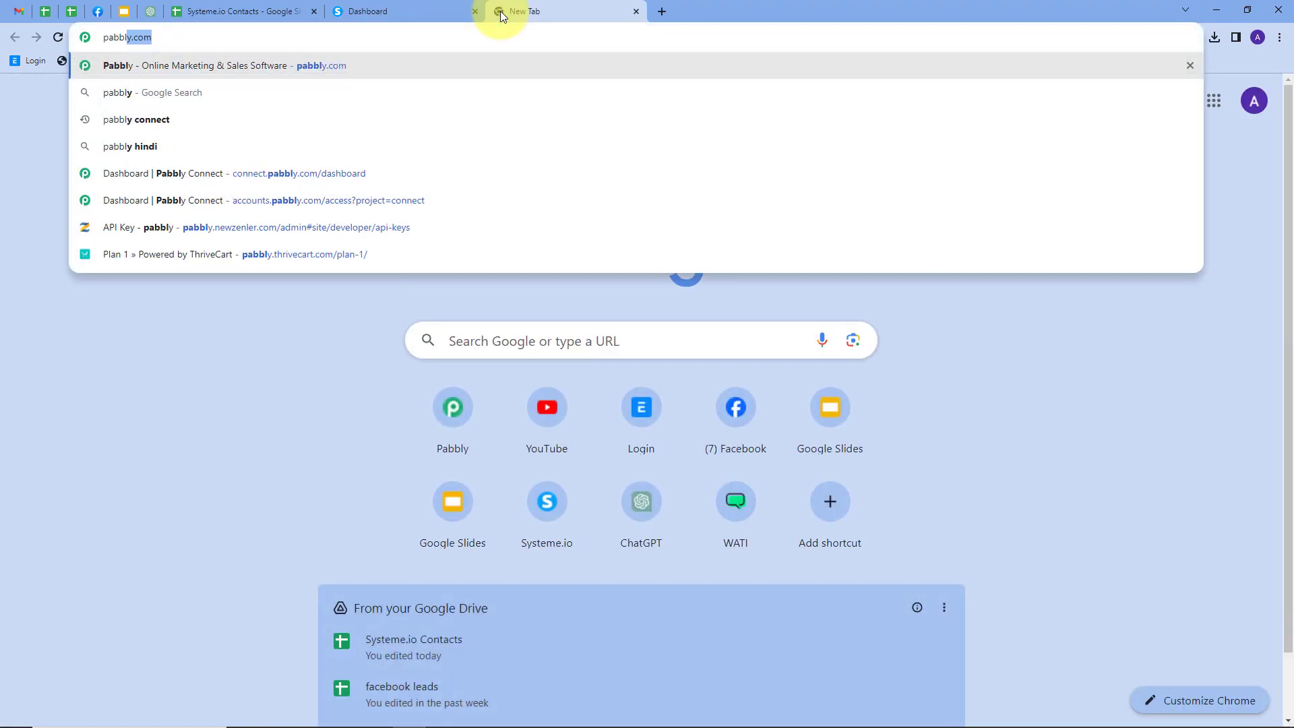
type(".com")
key("Return")
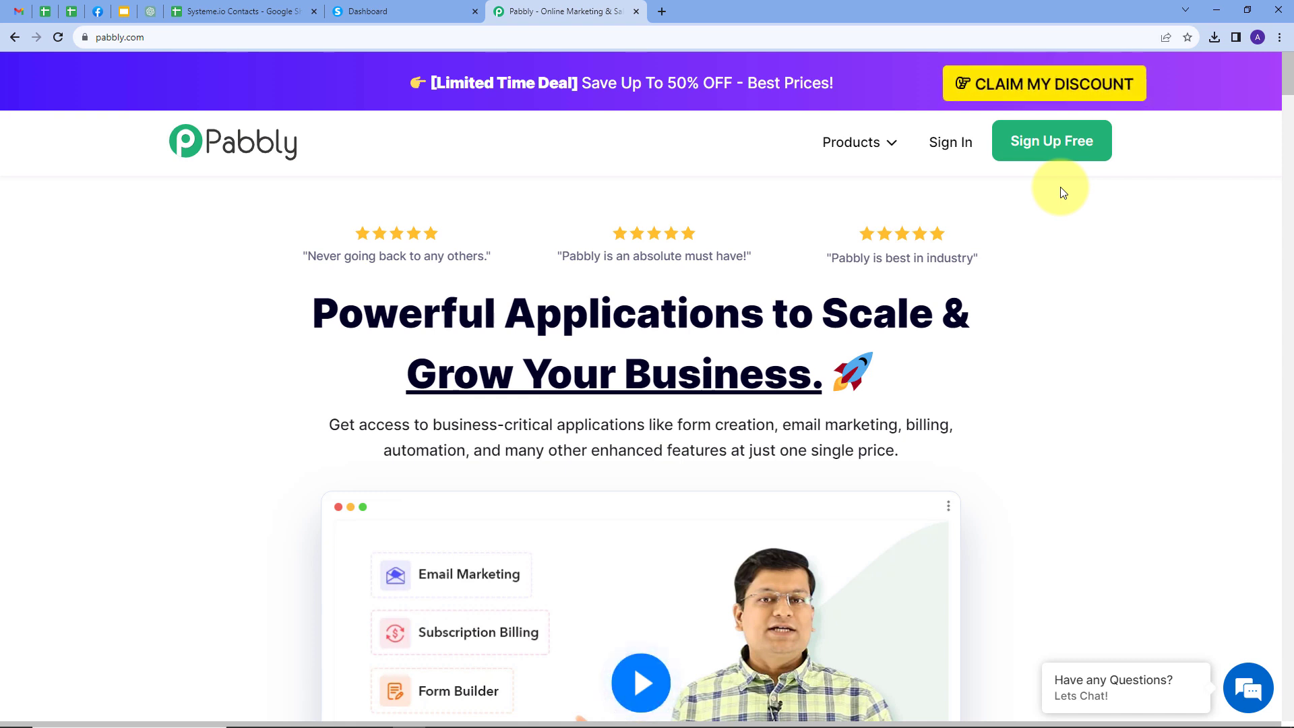
Sign in to the Pabbly account and access the Pabbly Connect app.
left_click(942, 155)
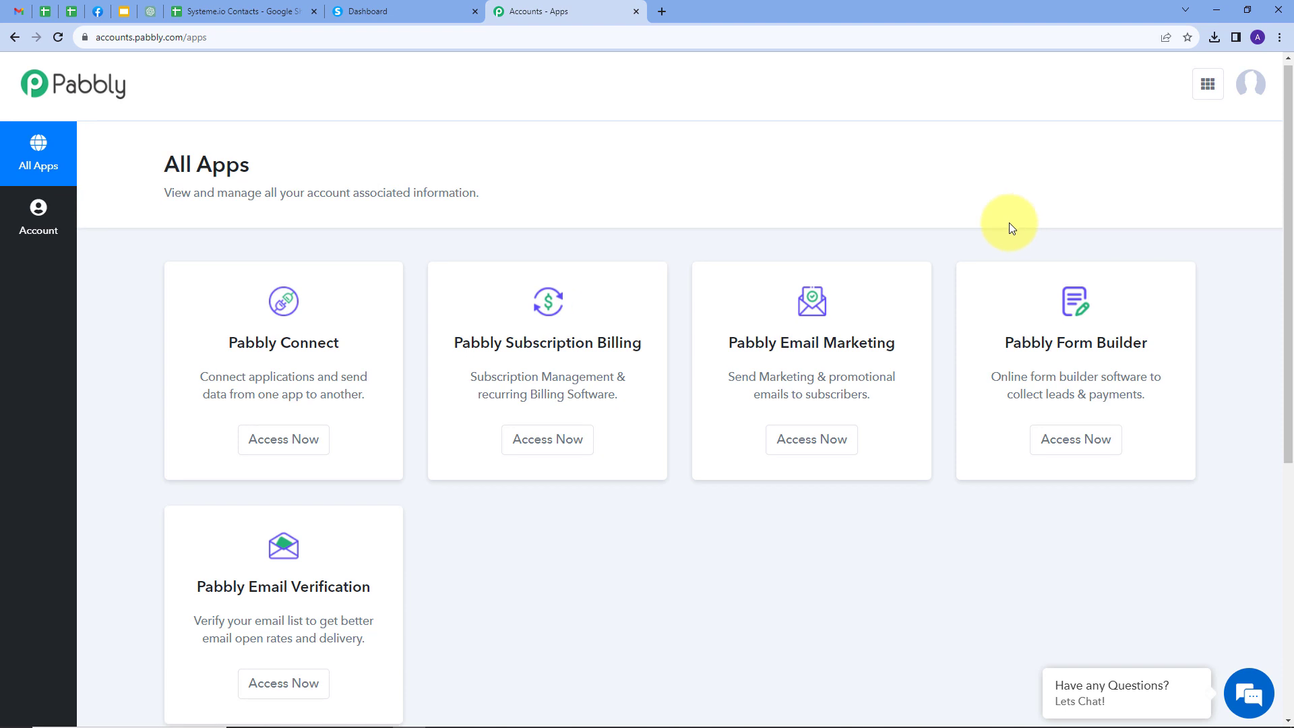
scroll(1009, 224, "down", 1)
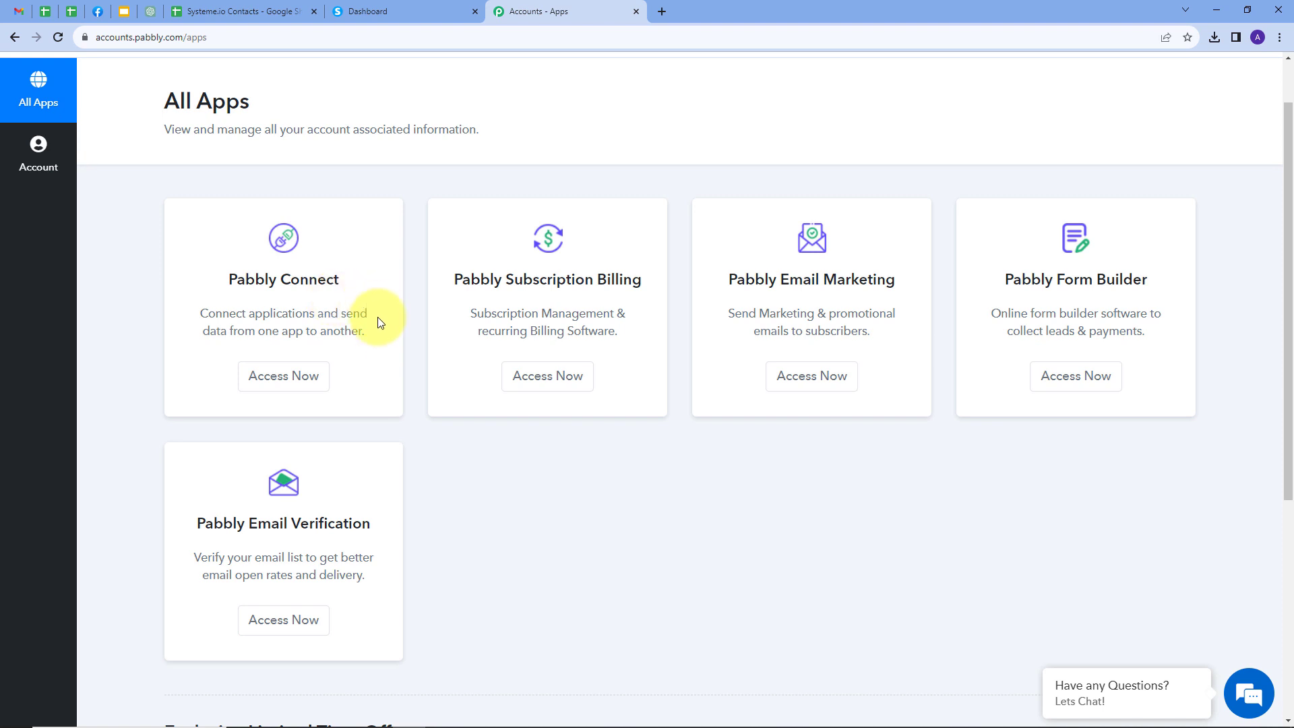
left_click(279, 386)
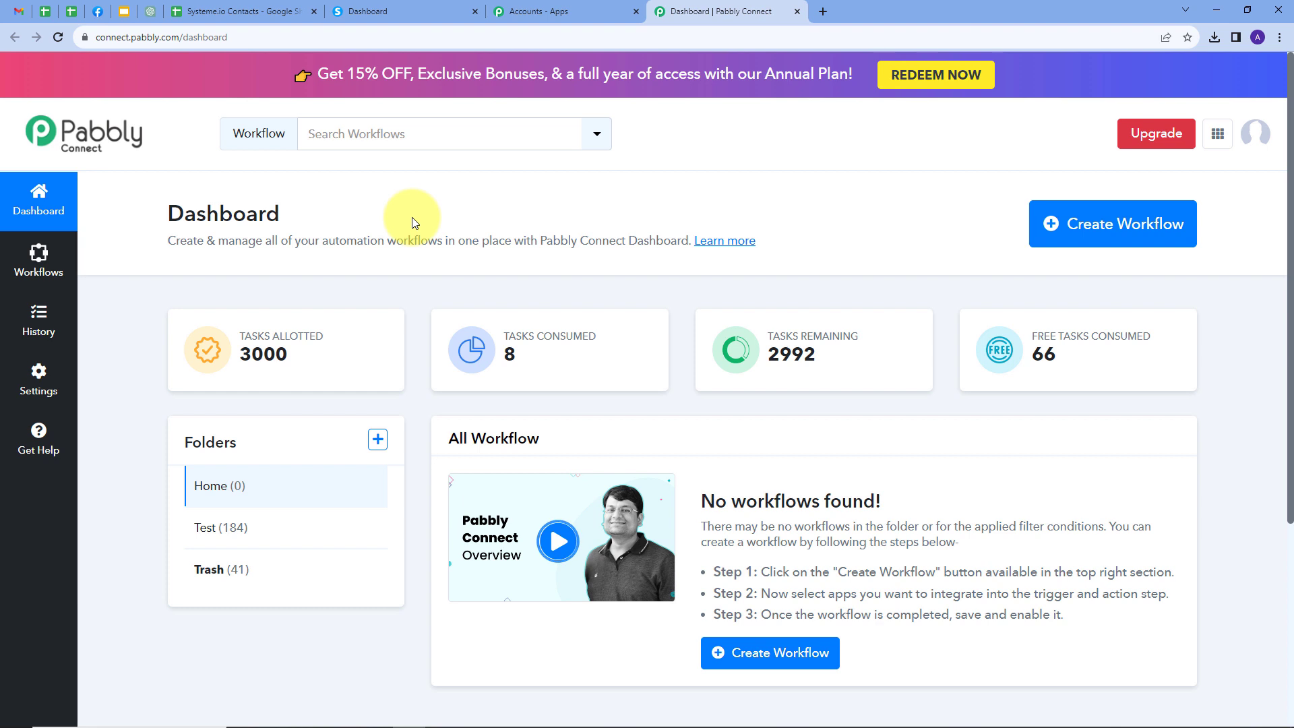
Create a workflow named "Create Systeme.io Contact With Tag from Google Sheets" in the Home folder.
scroll(411, 217, "down", 1)
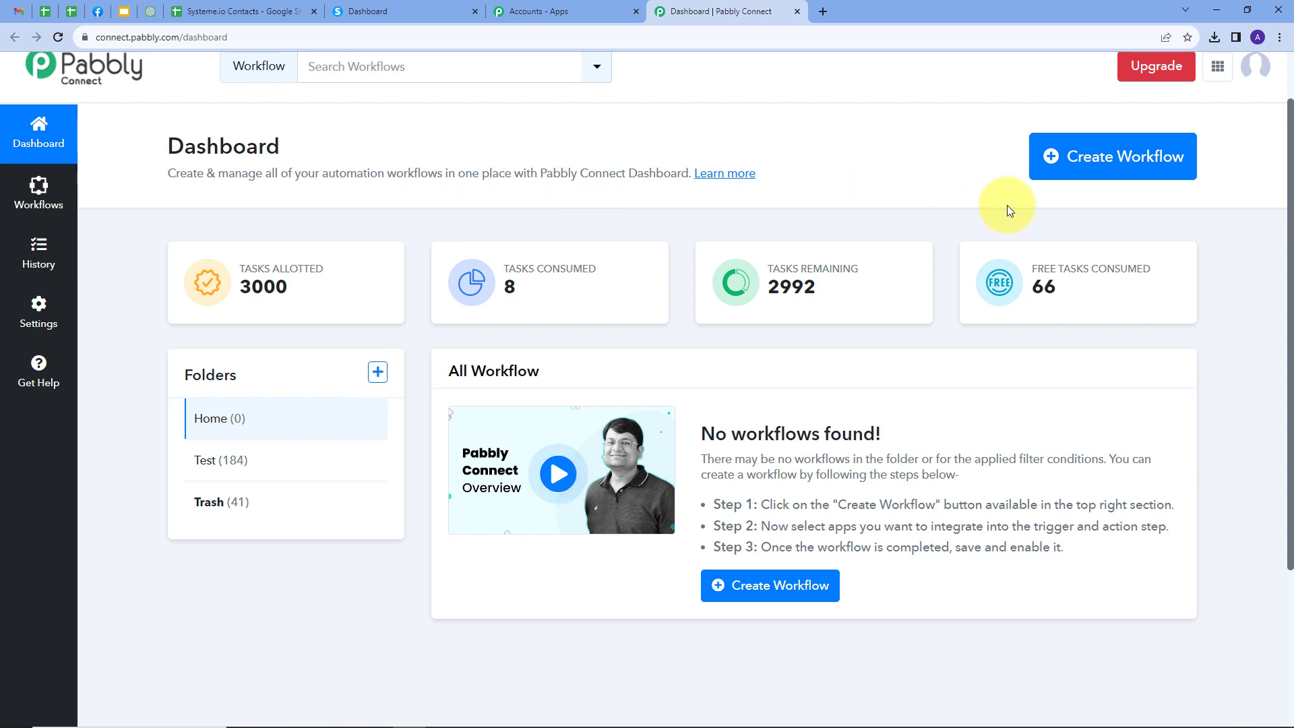
left_click(1108, 170)
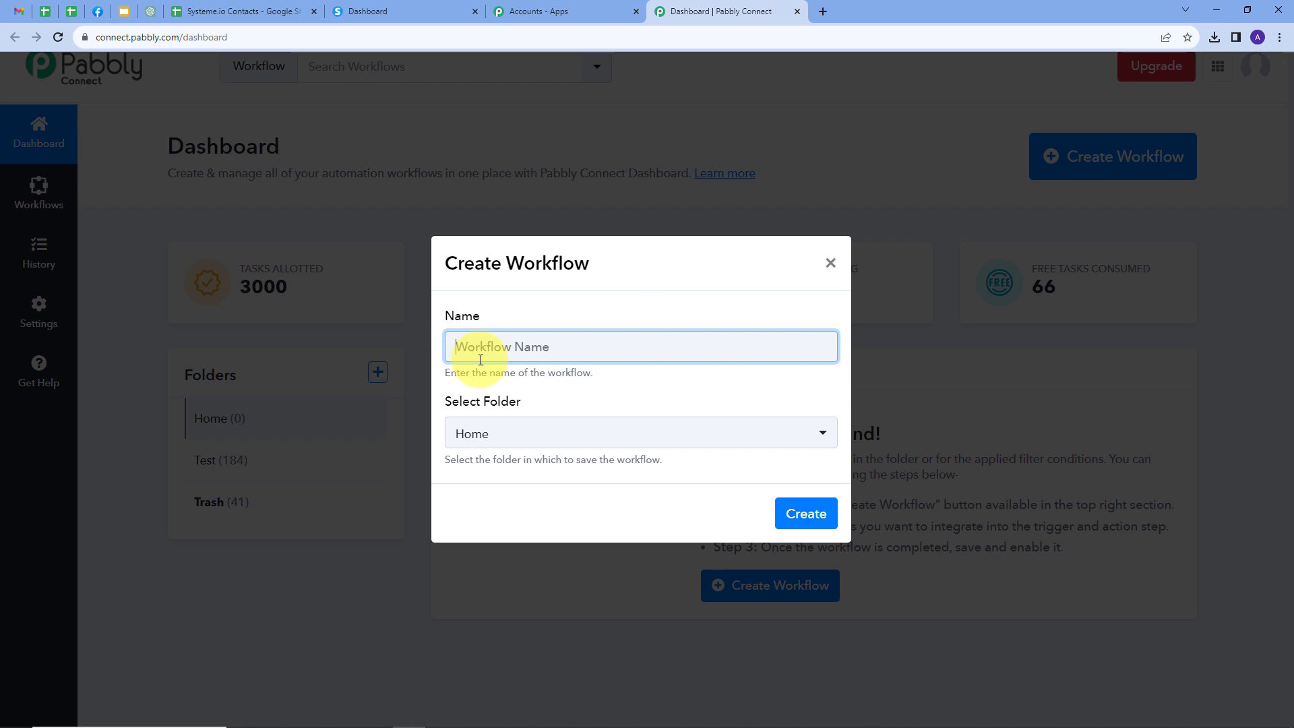
type("Create Systeme.io Contact With Tag from Google Sheets")
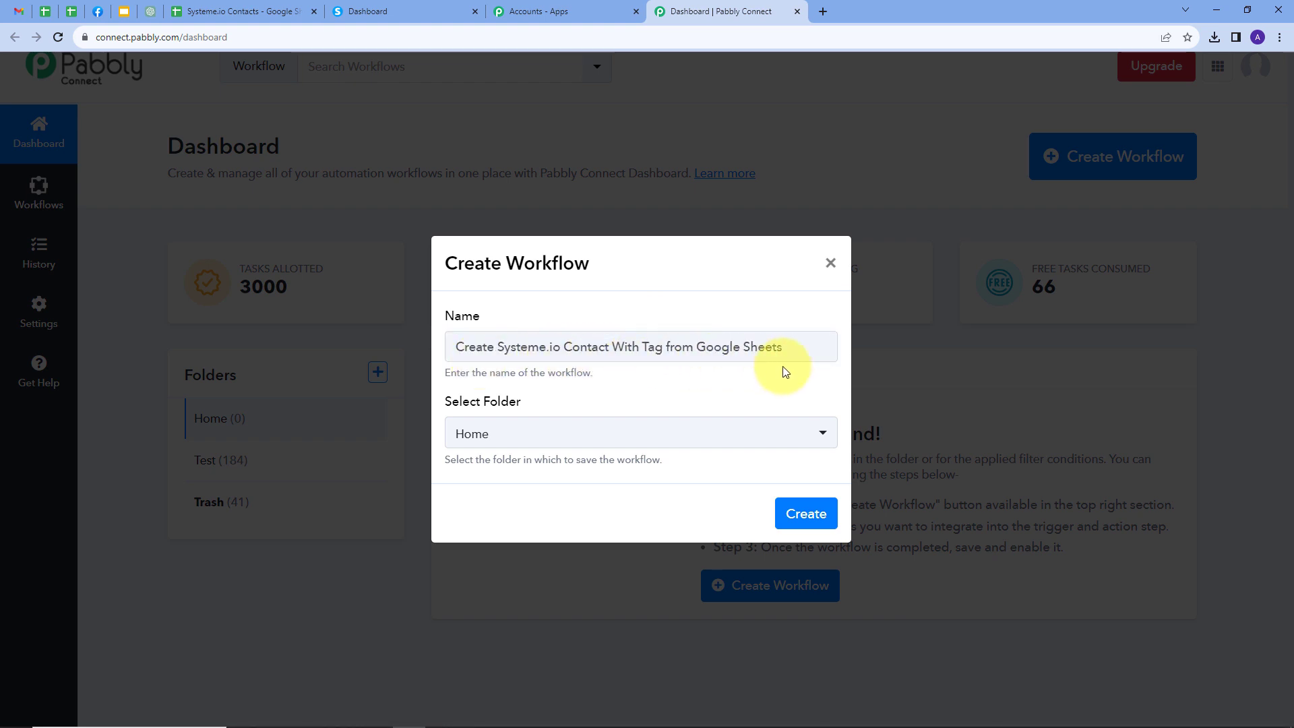
left_click(525, 432)
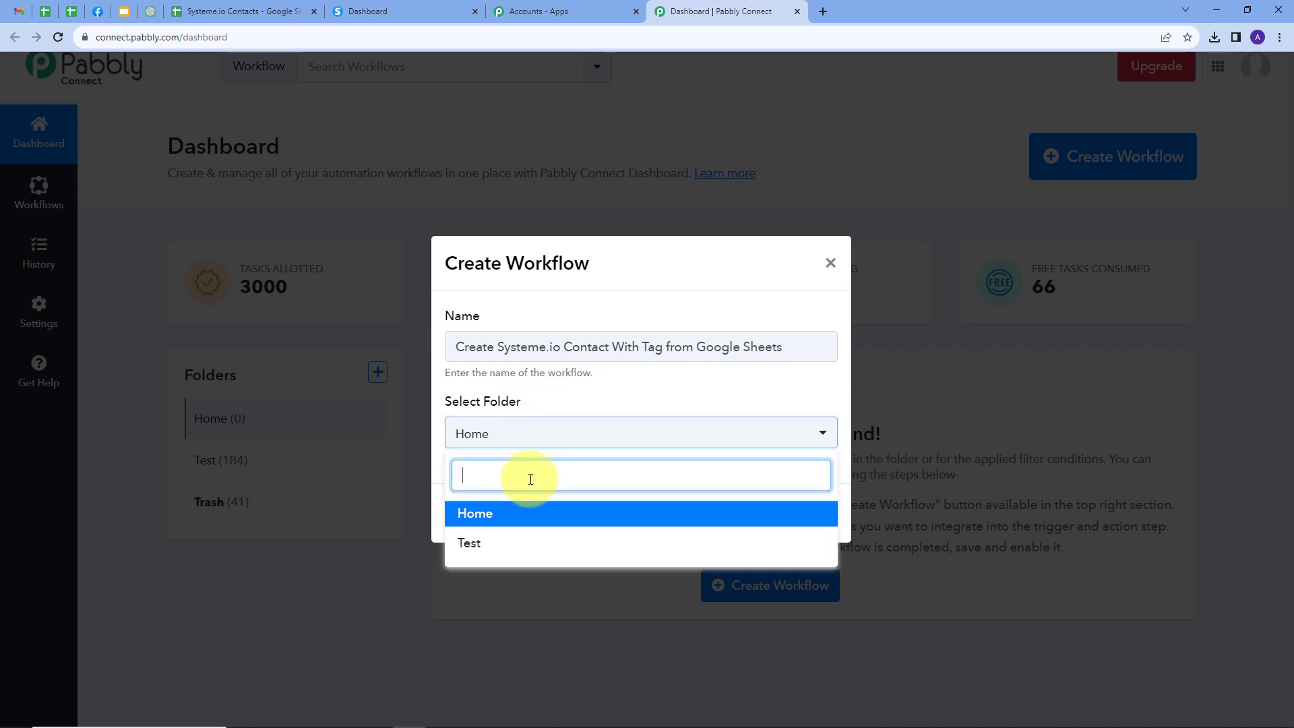
left_click(465, 515)
left_click(806, 514)
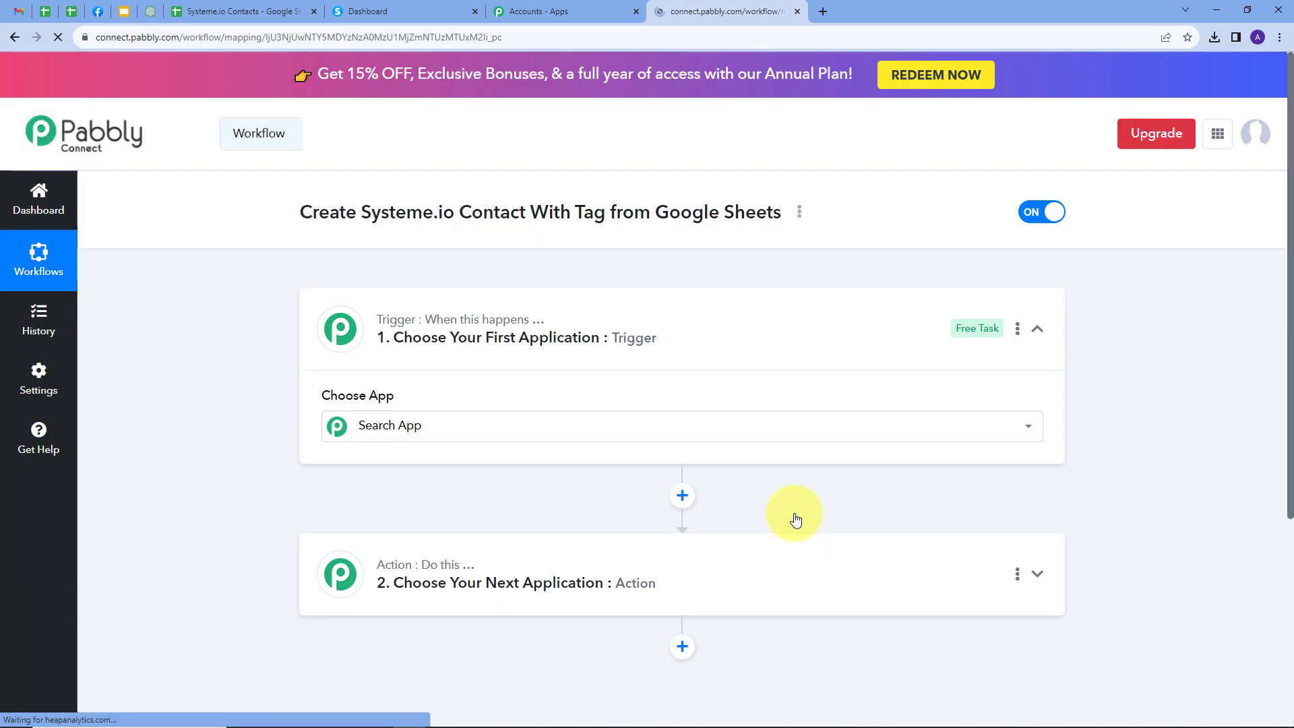
Set the workflow's trigger to Google Sheets with the event New or Updated Spreadsheet Row.
scroll(236, 359, "down", 1)
scroll(237, 359, "down", 2)
scroll(236, 359, "down", 1)
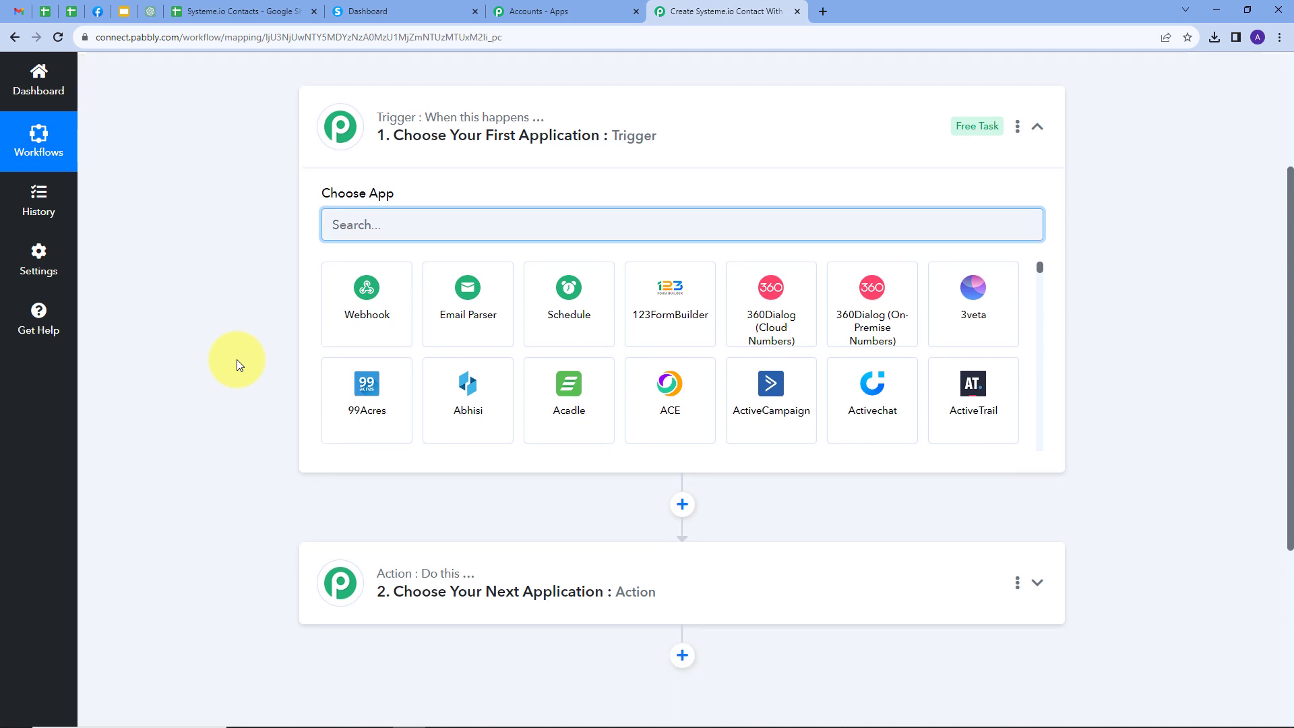
scroll(237, 359, "up", 1)
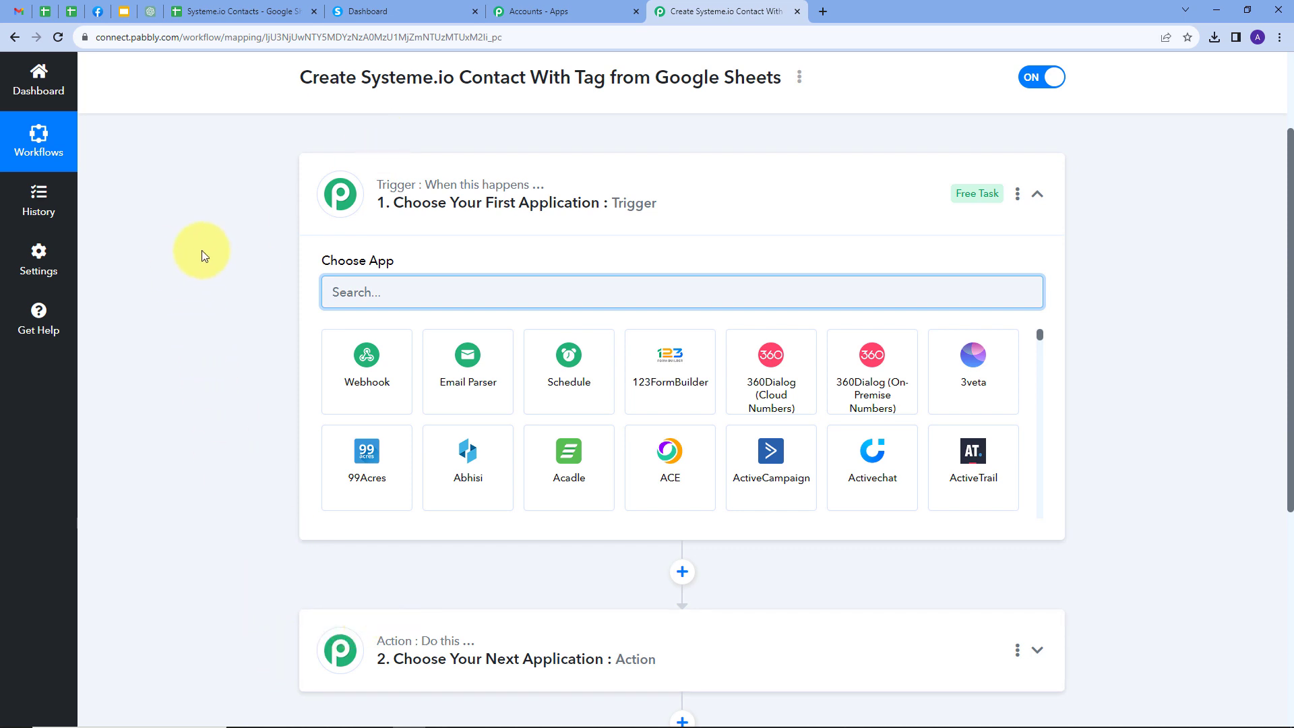
type("Google")
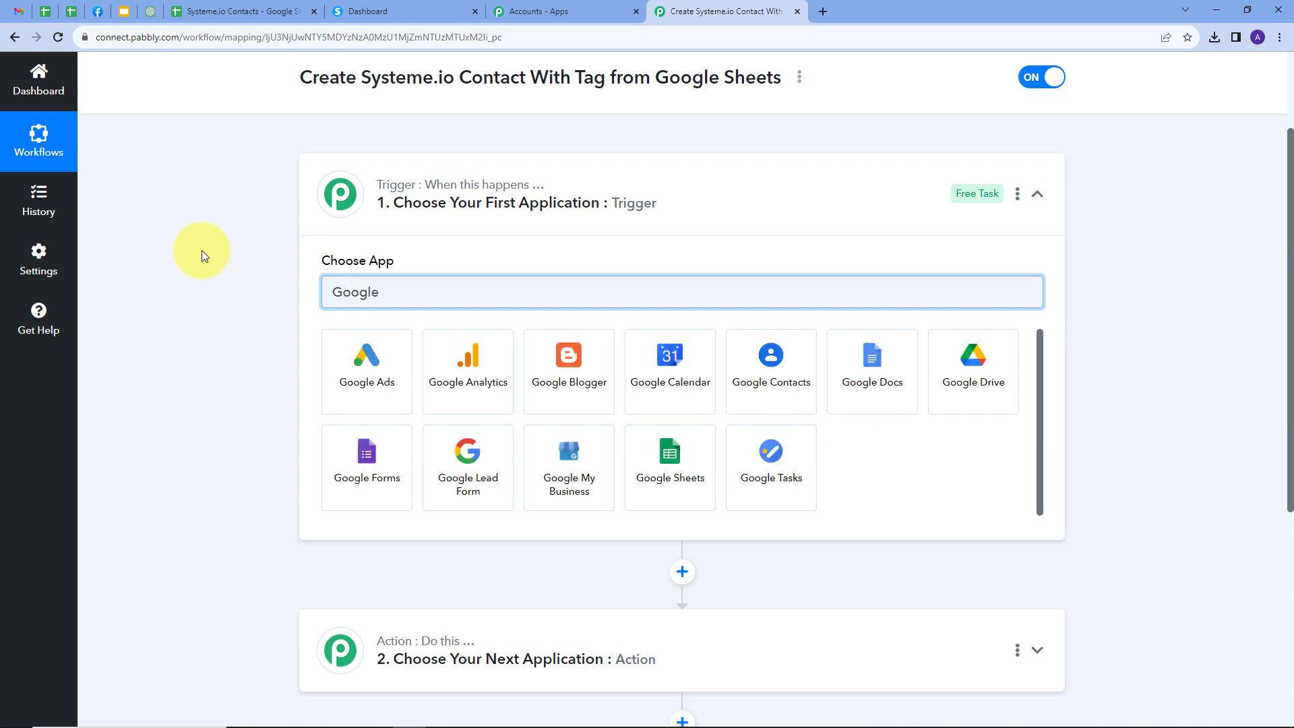
left_click(670, 449)
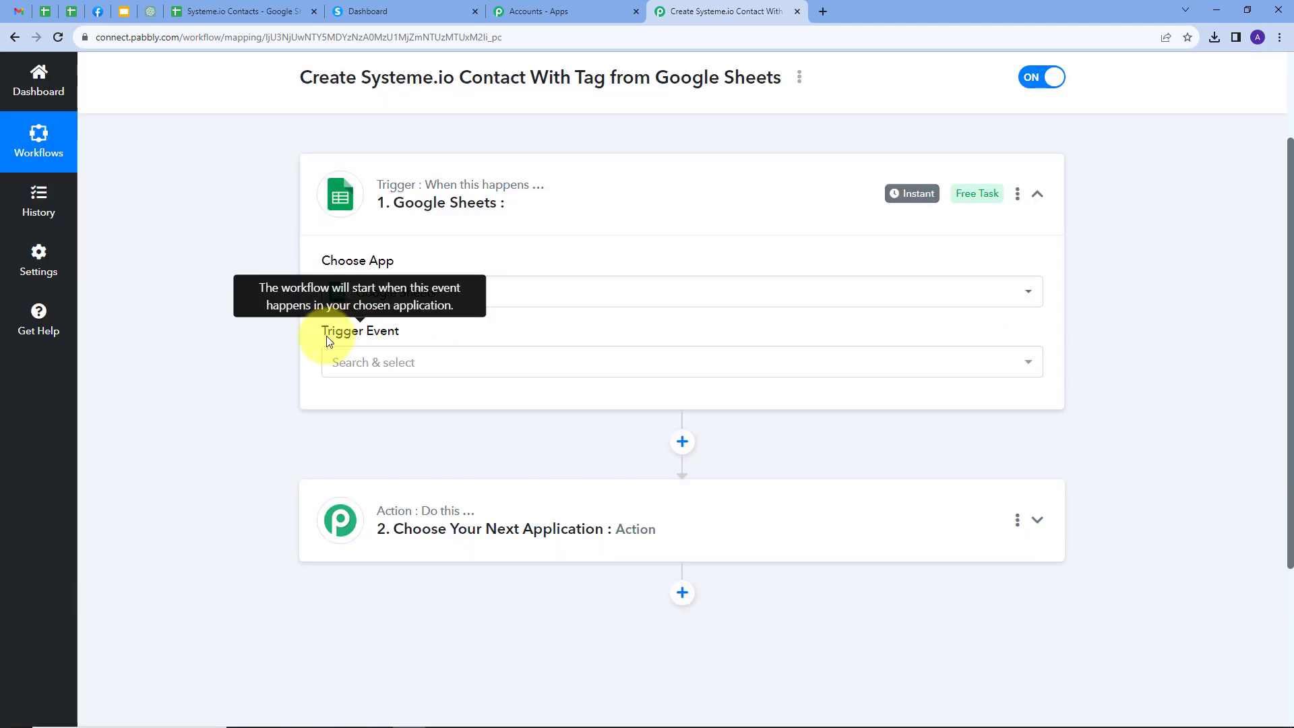
left_click(523, 364)
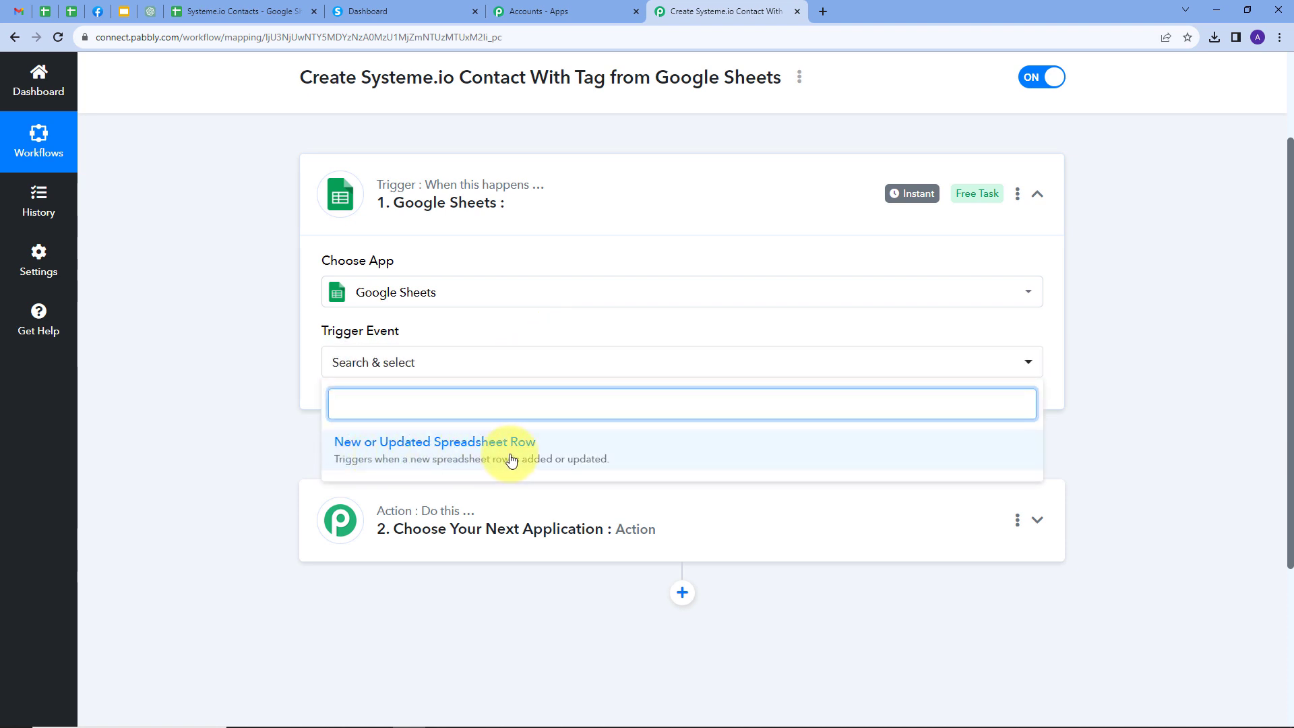
left_click(462, 457)
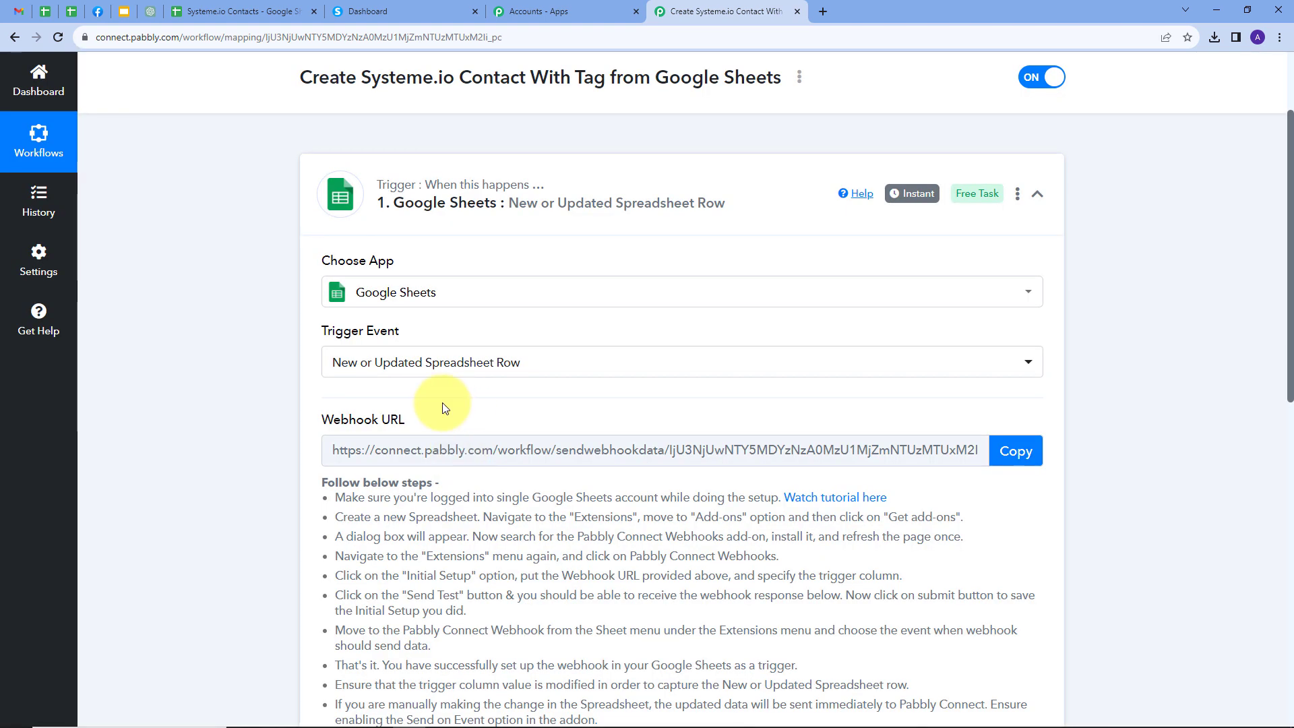
Read through the Google Sheets trigger's setup instructions and copy its webhook URL.
scroll(244, 264, "down", 1)
scroll(244, 264, "down", 2)
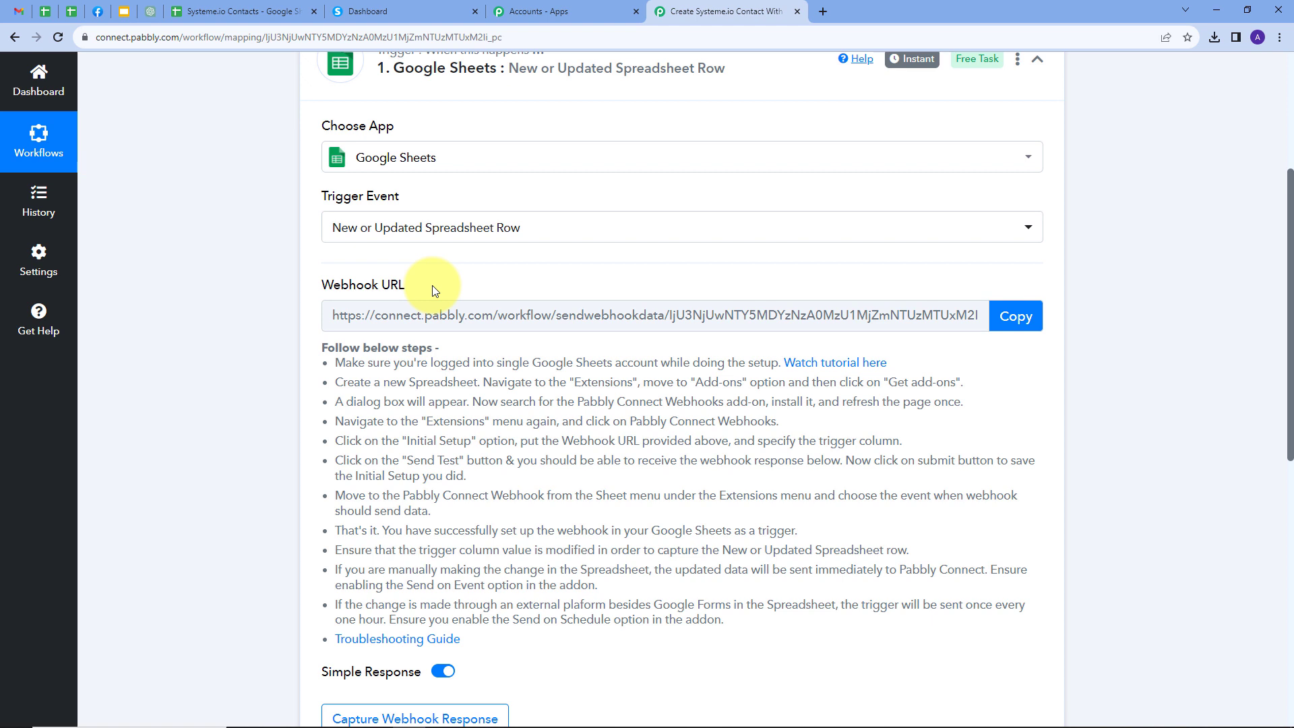
left_click_drag(307, 359, 782, 620)
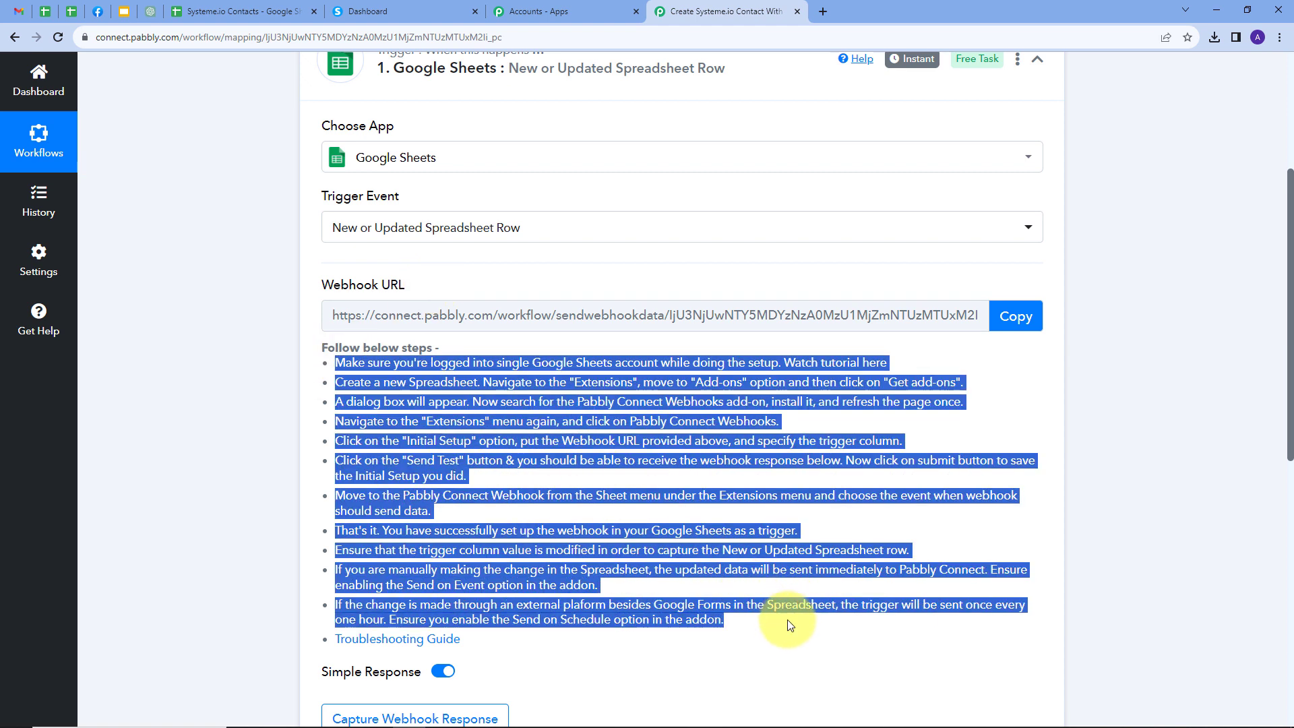
left_click(1015, 326)
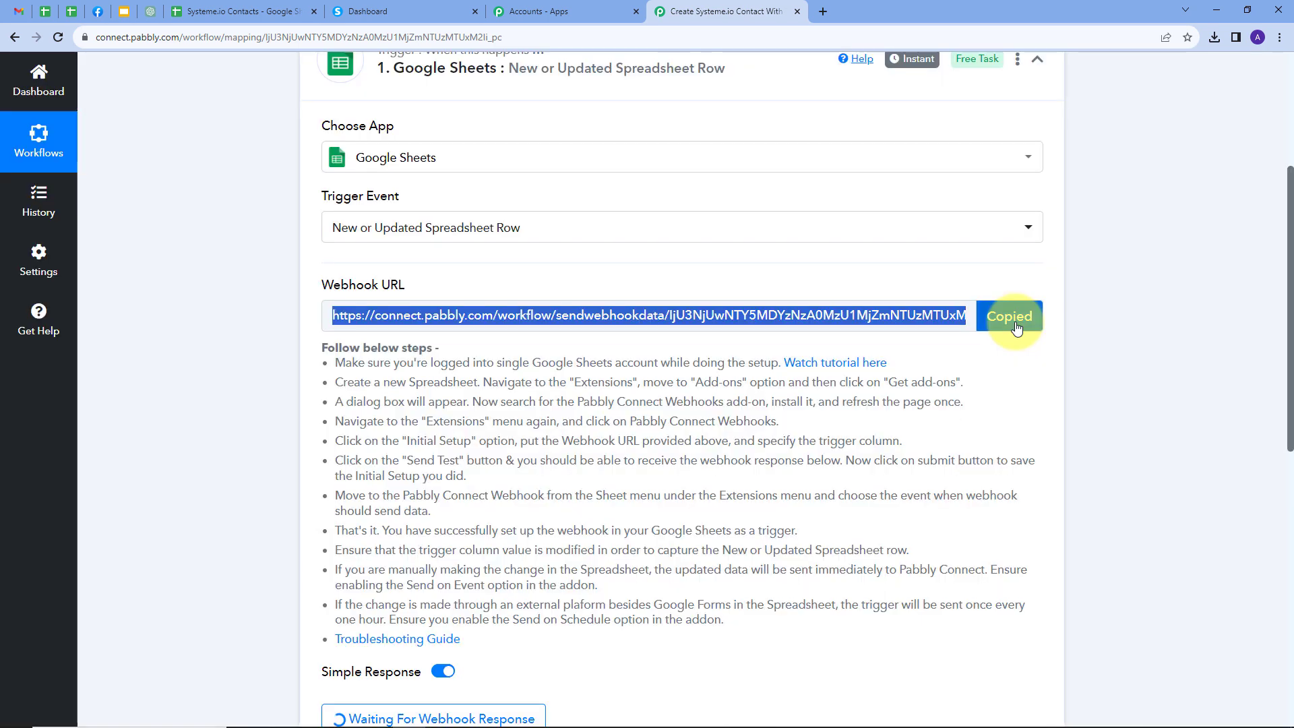
In the Systeme.io Contacts spreadsheet, look up the Pabbly Connect Webhooks add-on in the Google Workspace Marketplace, then close the marketplace.
left_click(233, 9)
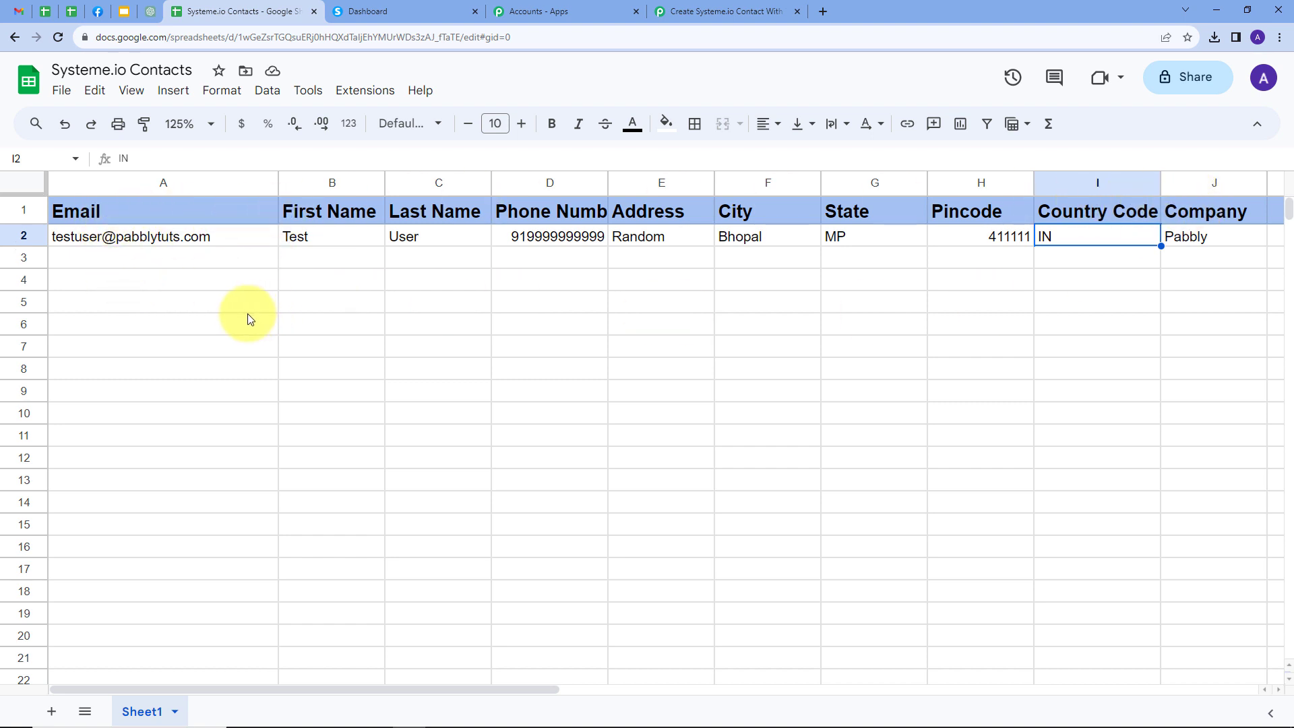
left_click(366, 95)
mouse_move(384, 124)
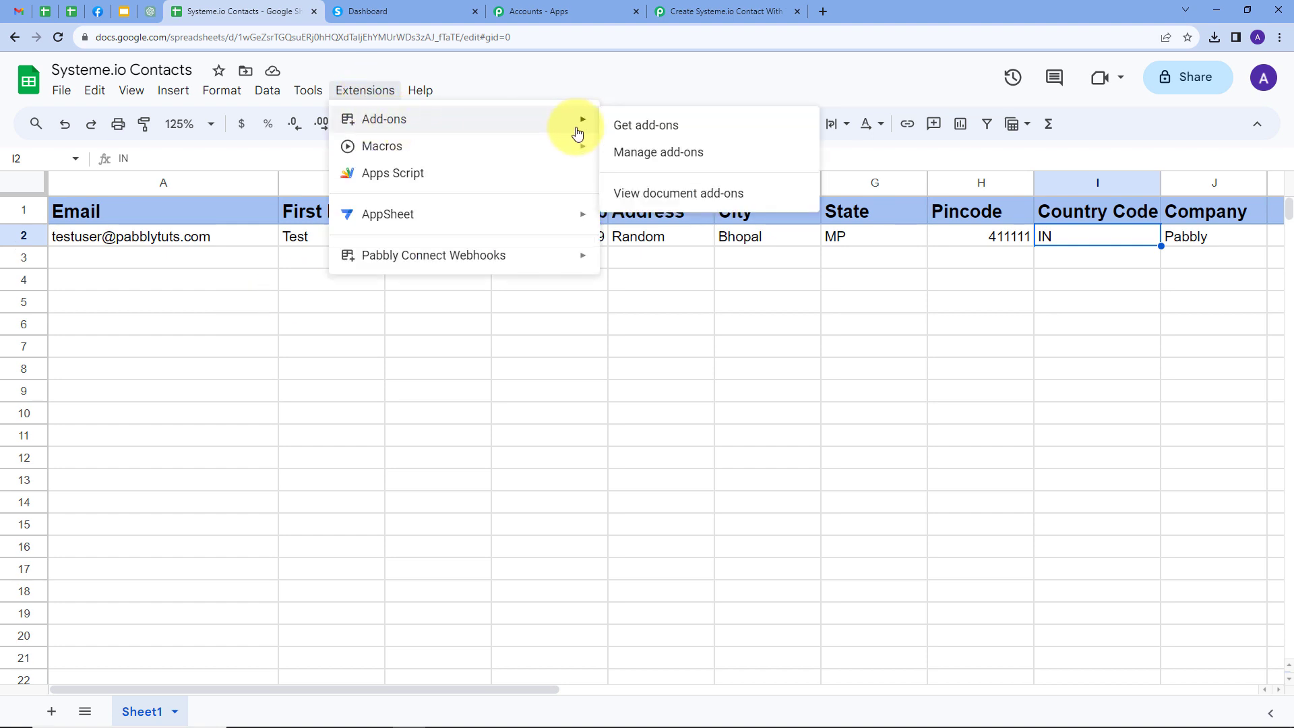
left_click(639, 138)
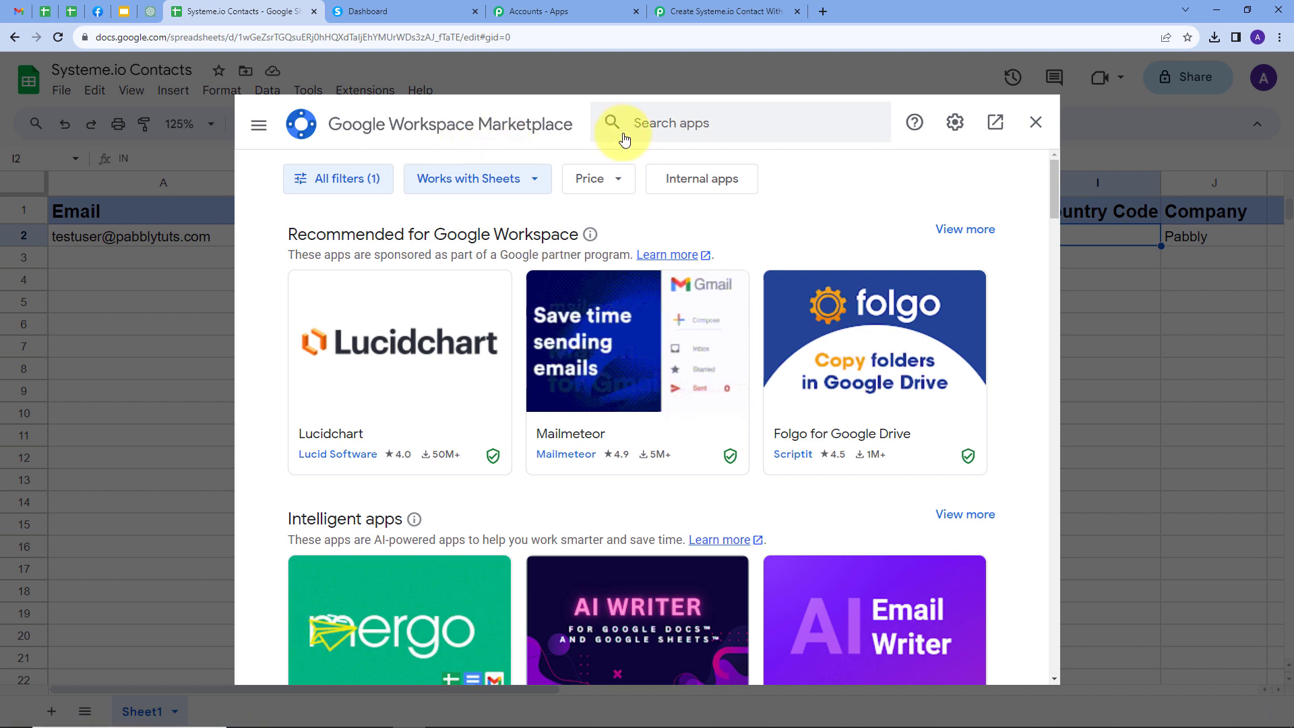
left_click(684, 128)
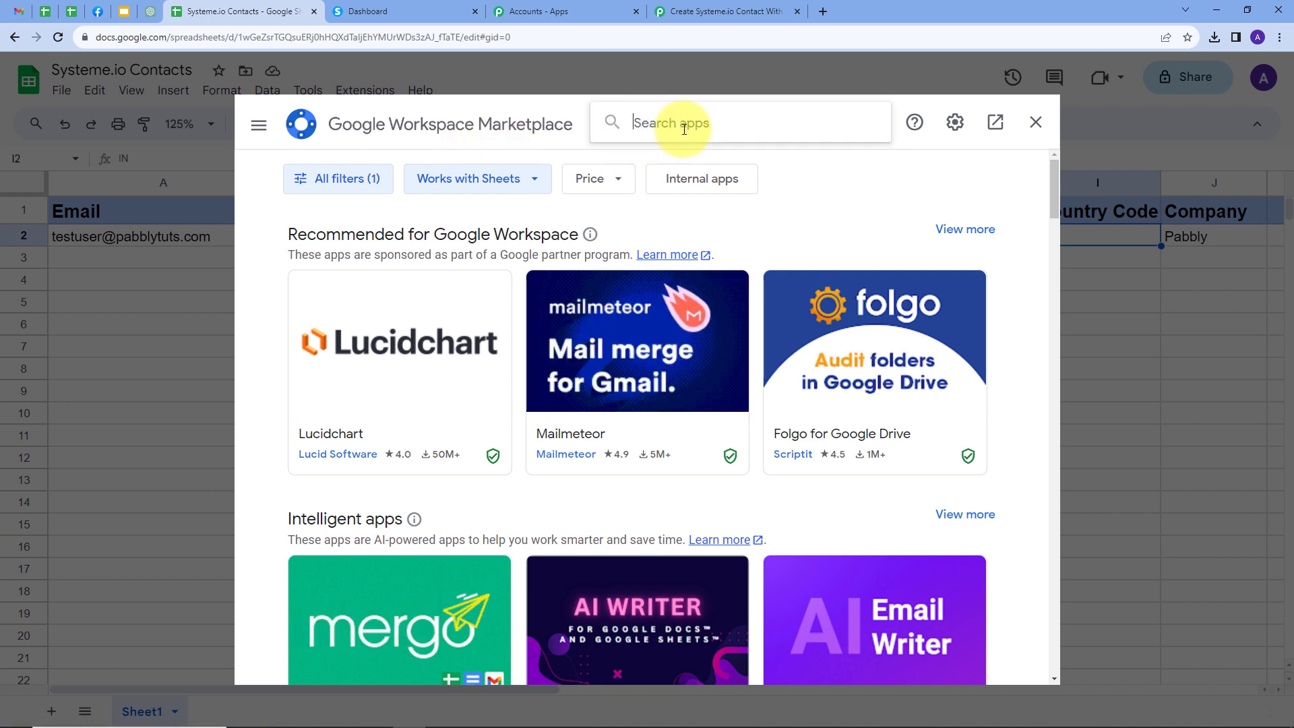
type("Pabbly")
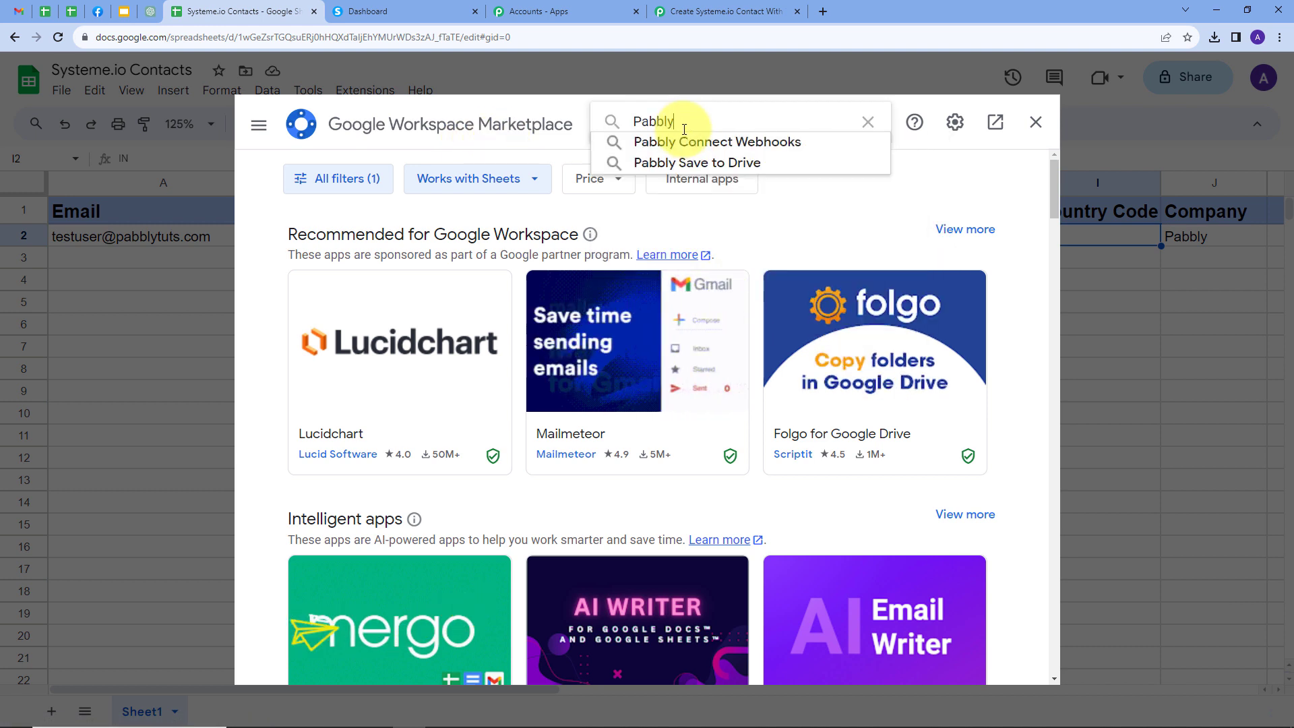
left_click(697, 143)
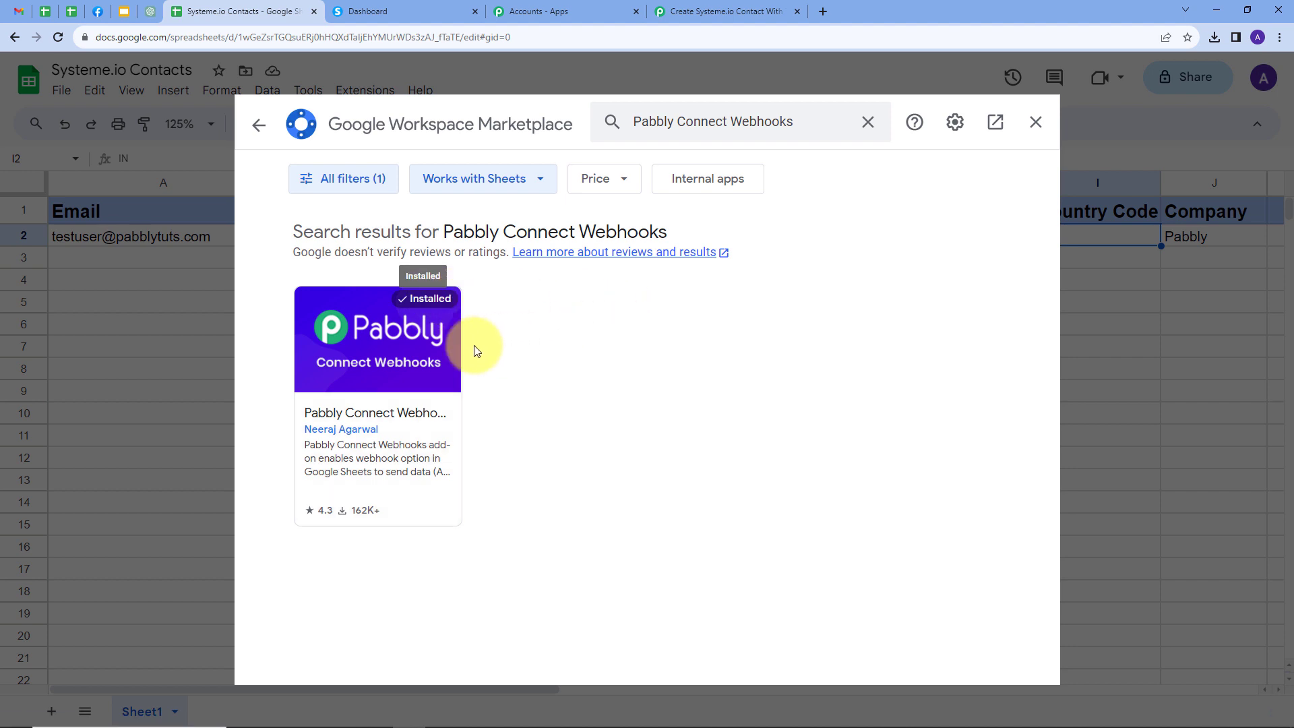
left_click(1035, 122)
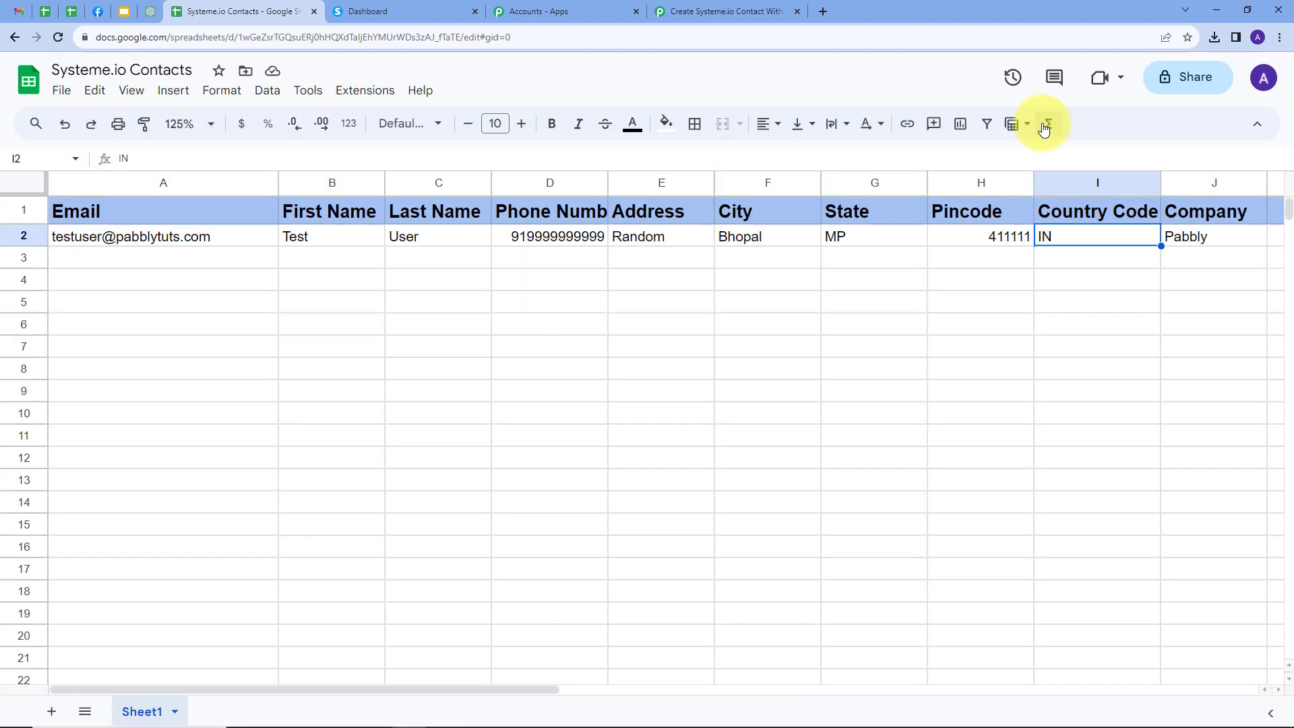
Open the Initial Setup of the Pabbly Connect Webhooks add-on and paste the copied workflow webhook URL.
left_click(358, 94)
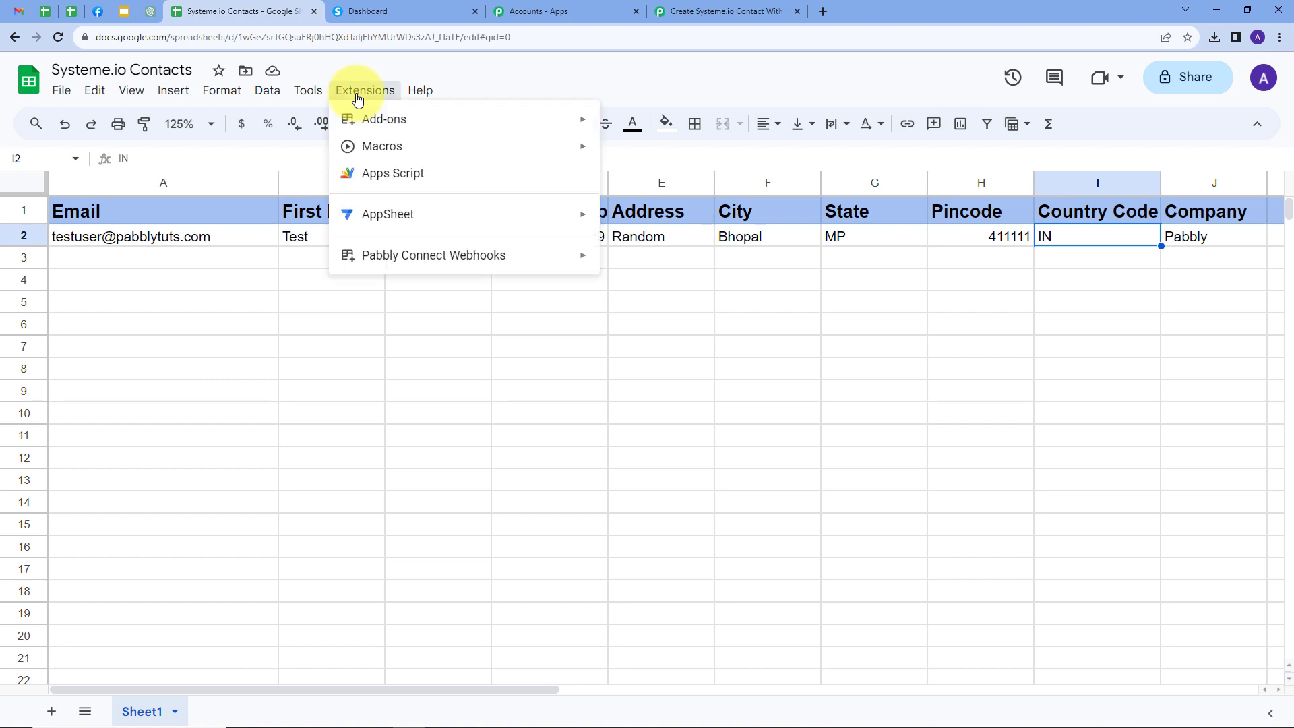
mouse_move(392, 255)
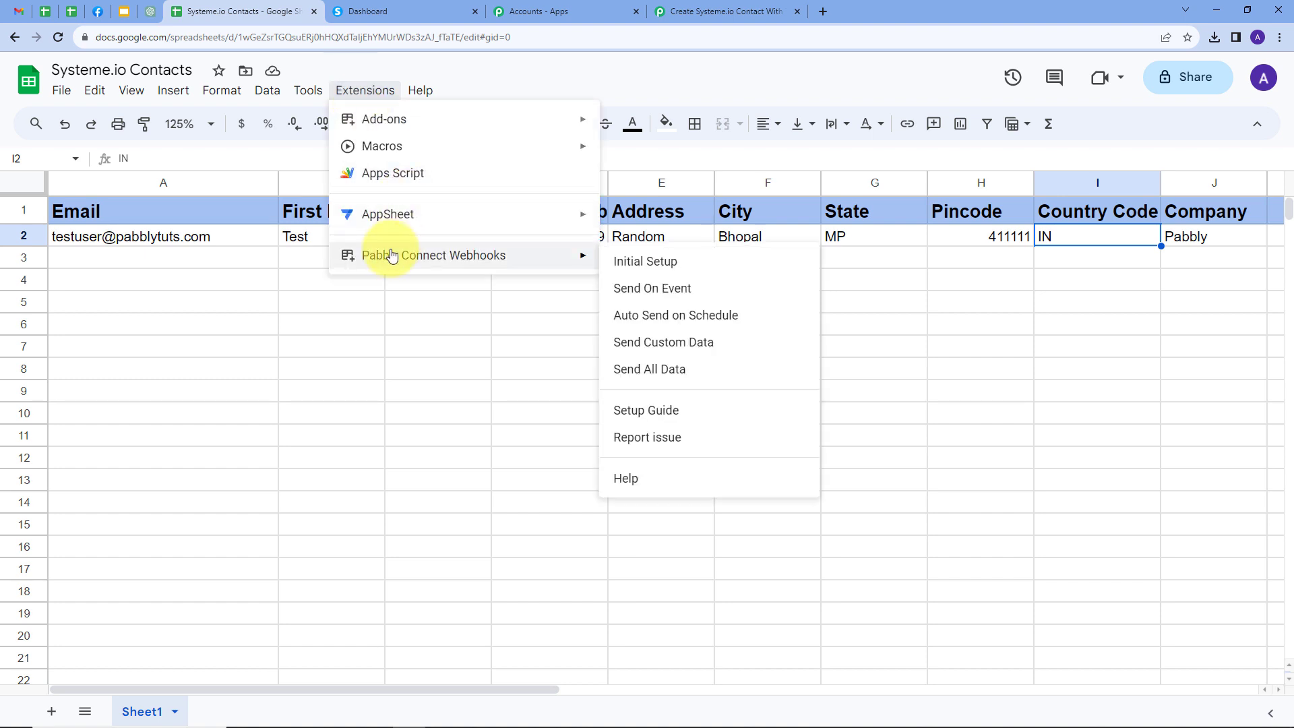
left_click(633, 264)
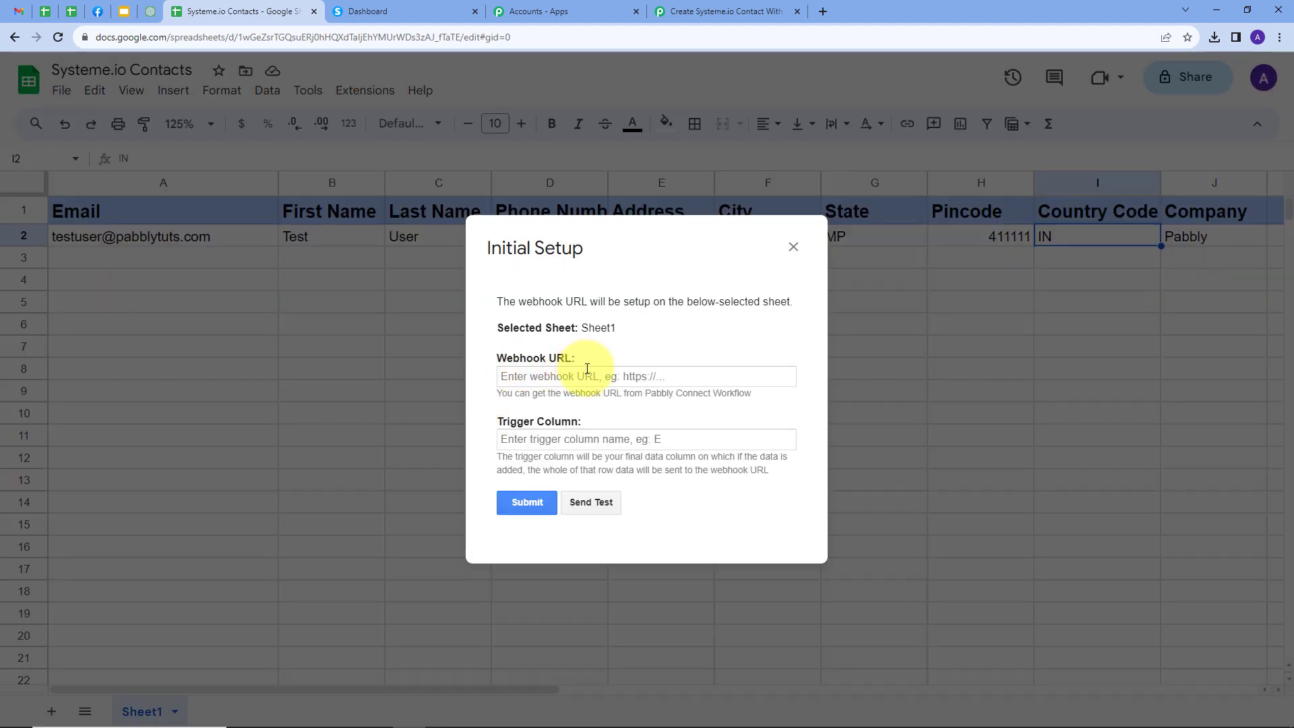
left_click(549, 376)
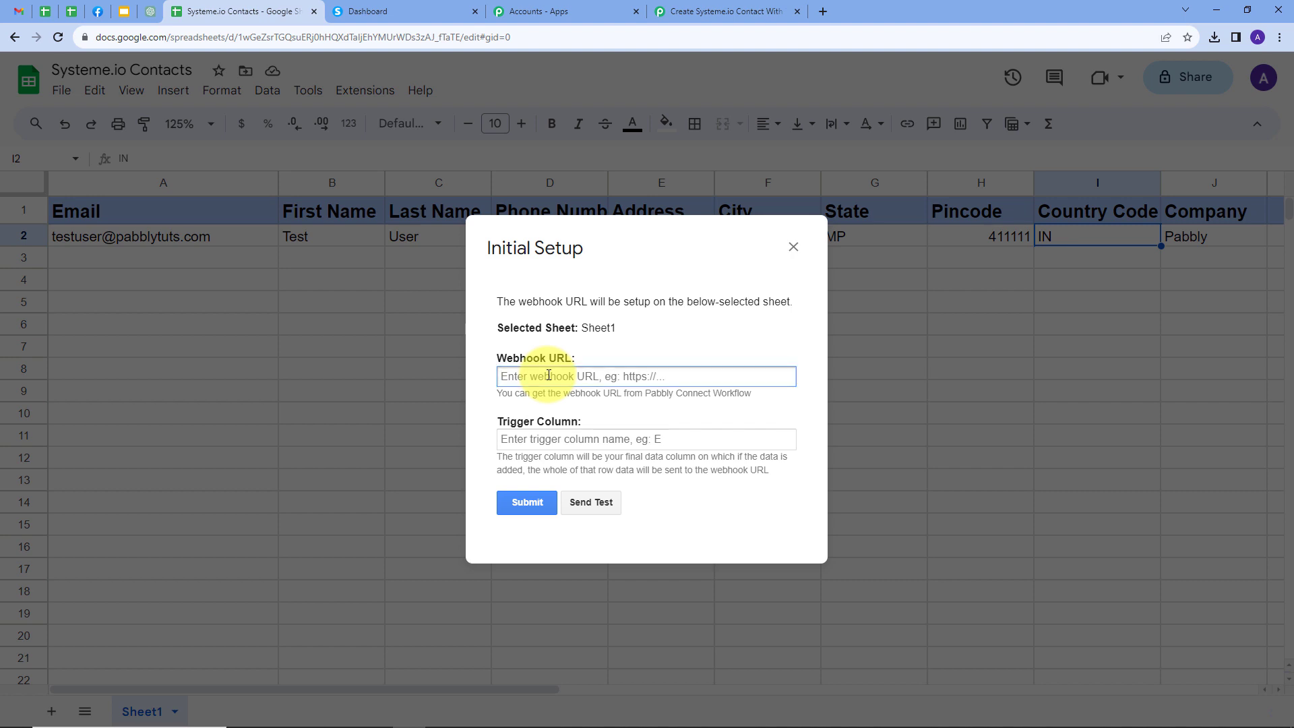
key("ctrl+v")
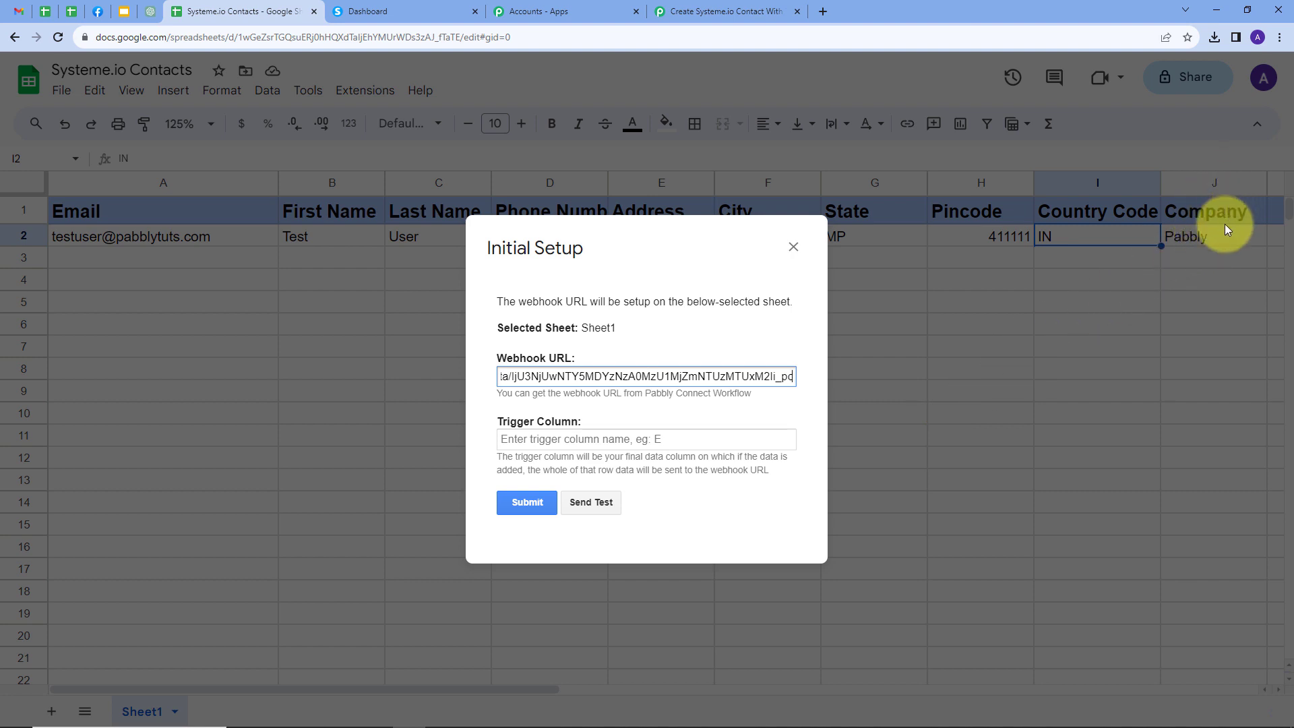
Set the trigger column to J, send the test data, and submit the add-on's initial setup.
left_click(521, 439)
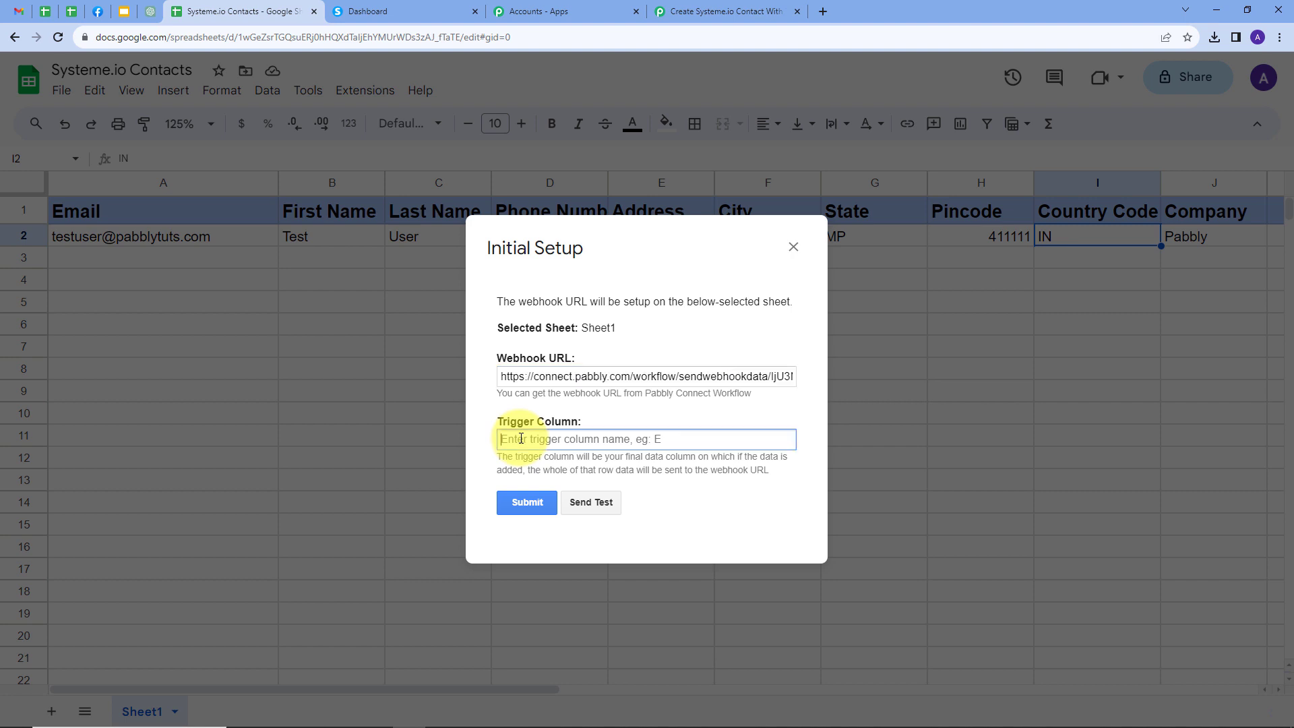
type("J")
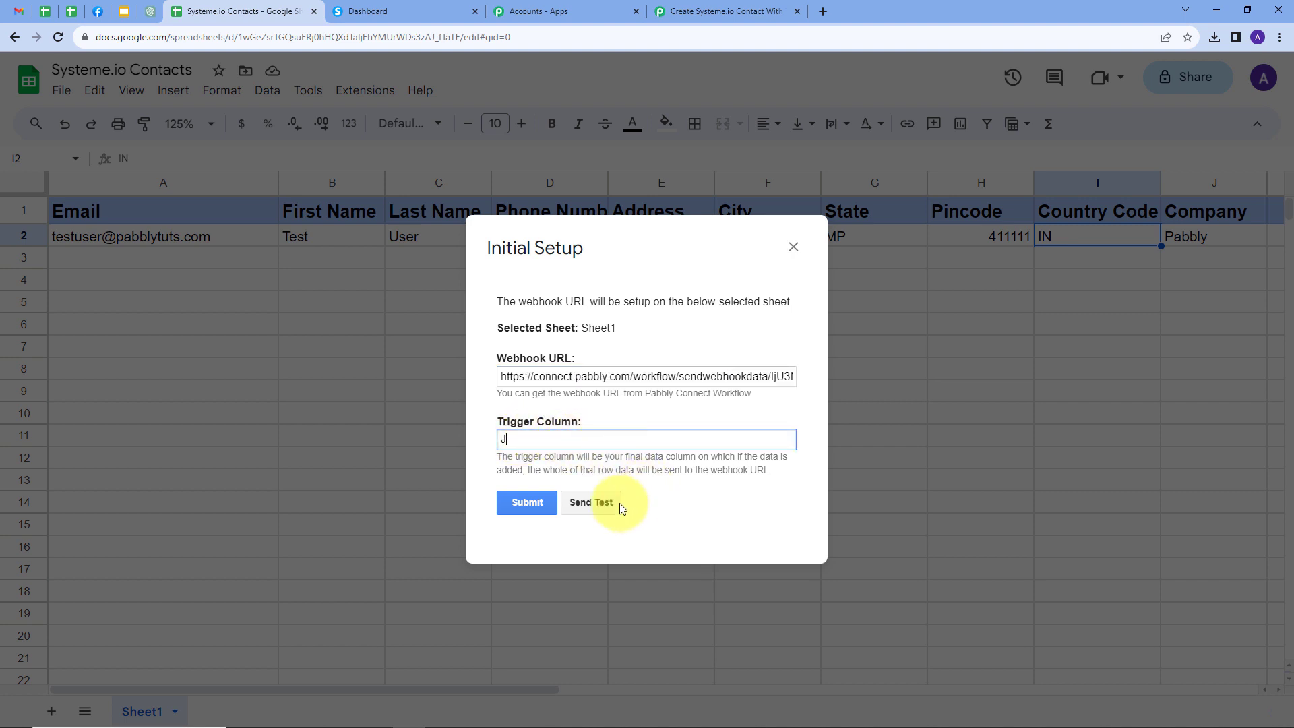
left_click(585, 507)
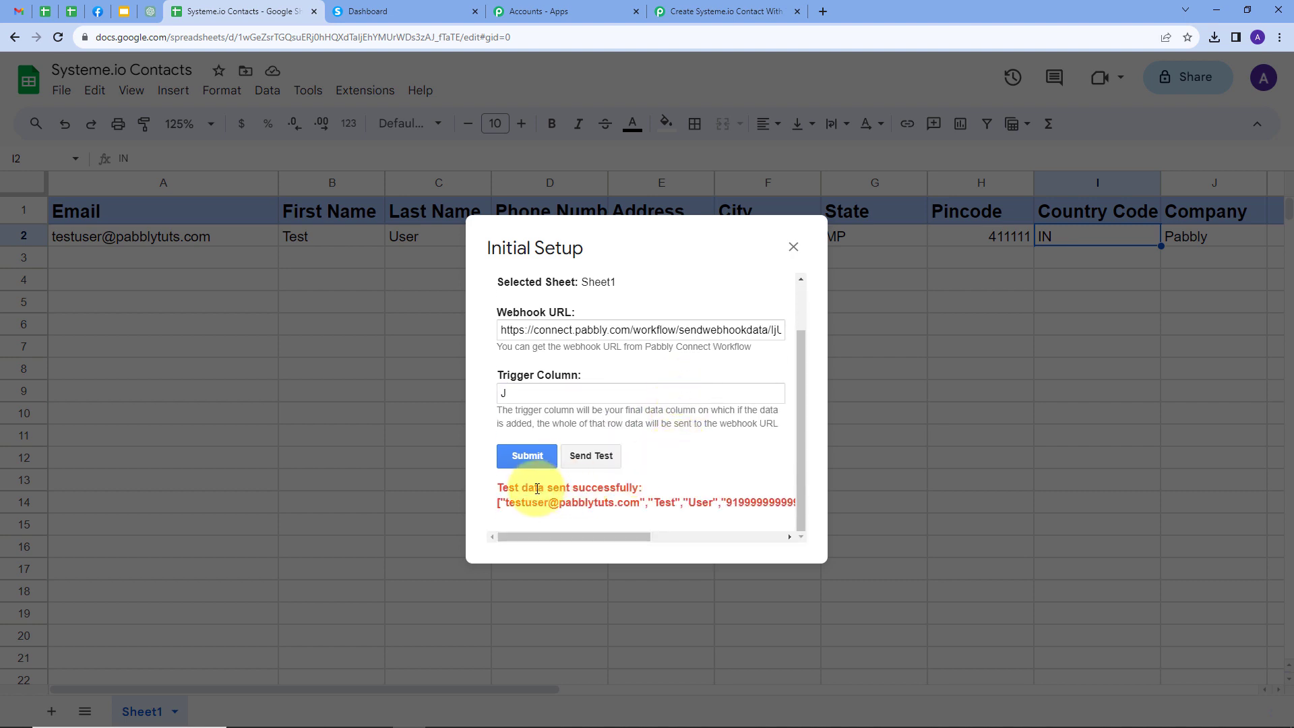
left_click(529, 455)
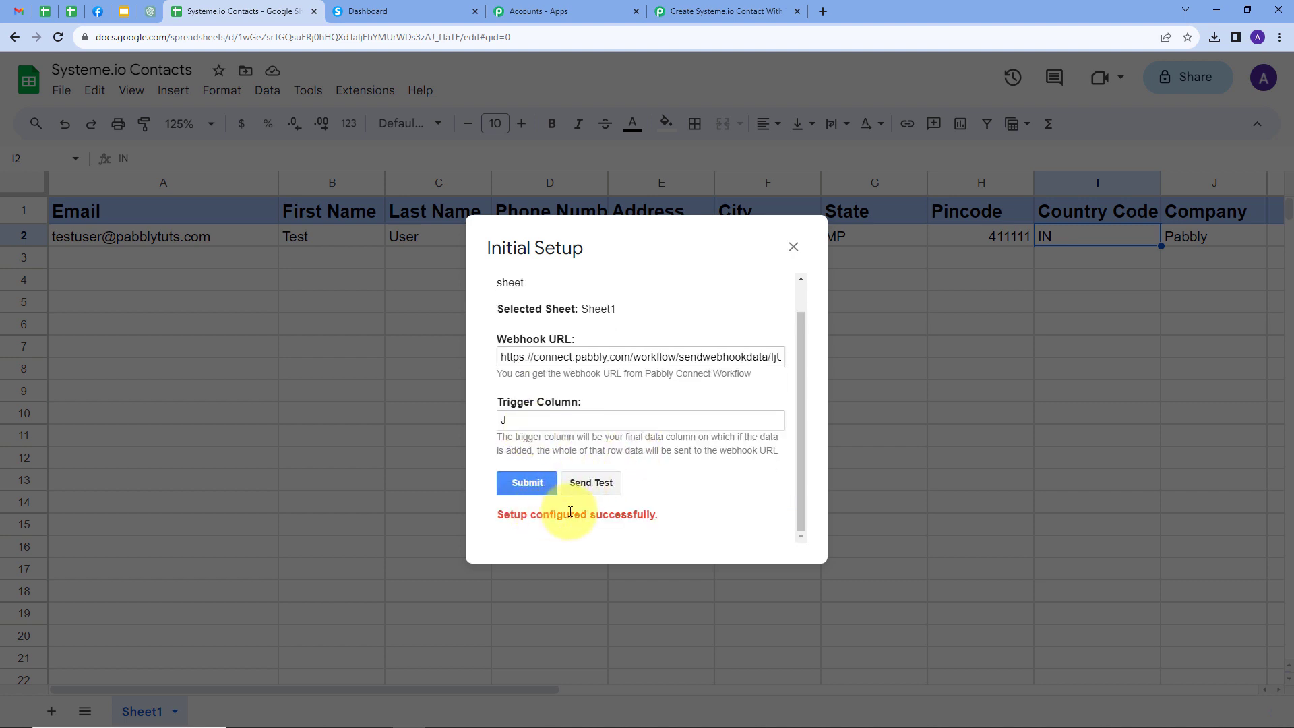
left_click(802, 254)
Enable Send On Event for the Pabbly Connect Webhooks add-on in the Systeme.io Contacts spreadsheet.
left_click(356, 94)
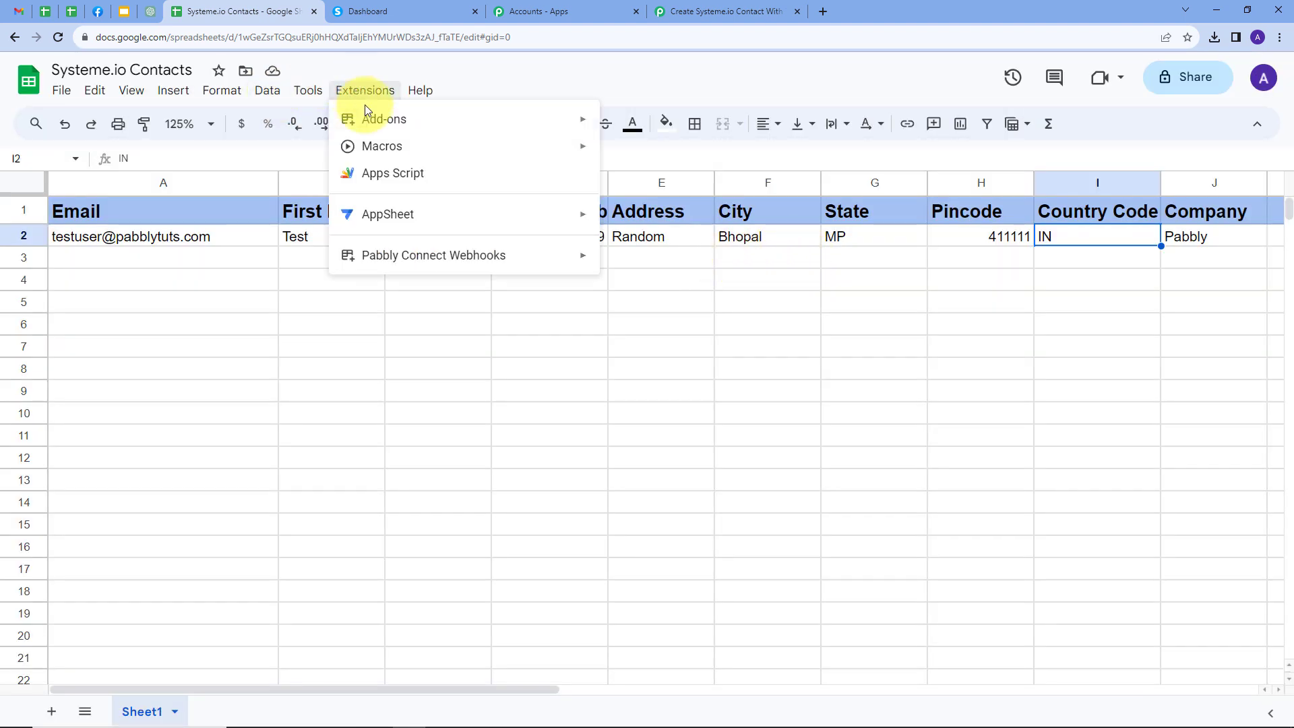
mouse_move(409, 255)
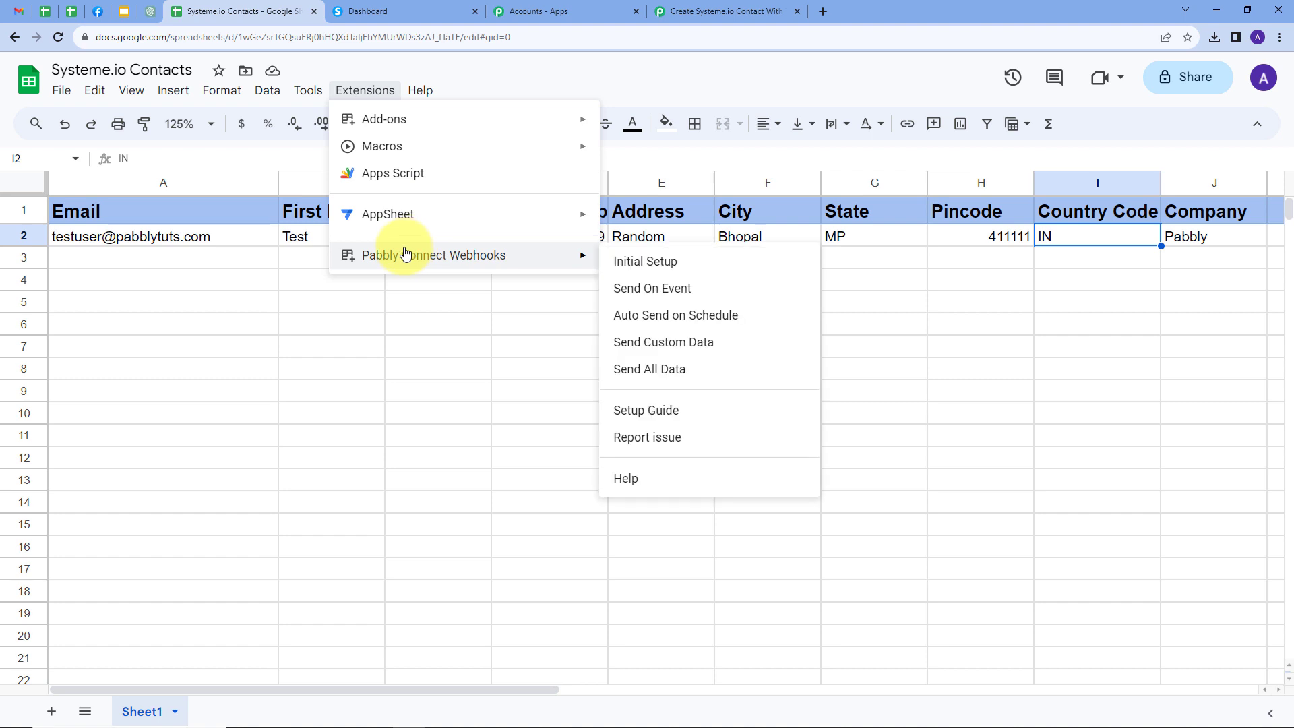
left_click(631, 298)
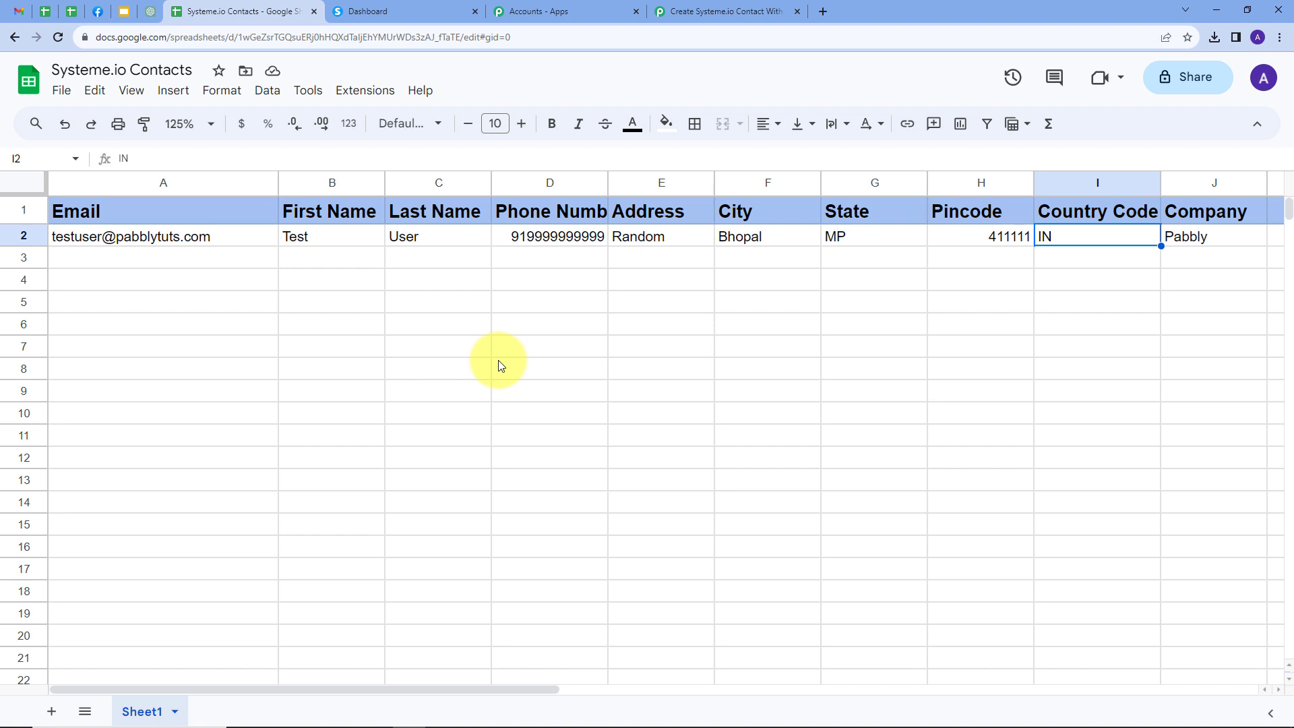
Switch to the Pabbly Connect workflow and review the contact fields in the trigger's captured response, from State through Address.
left_click(677, 13)
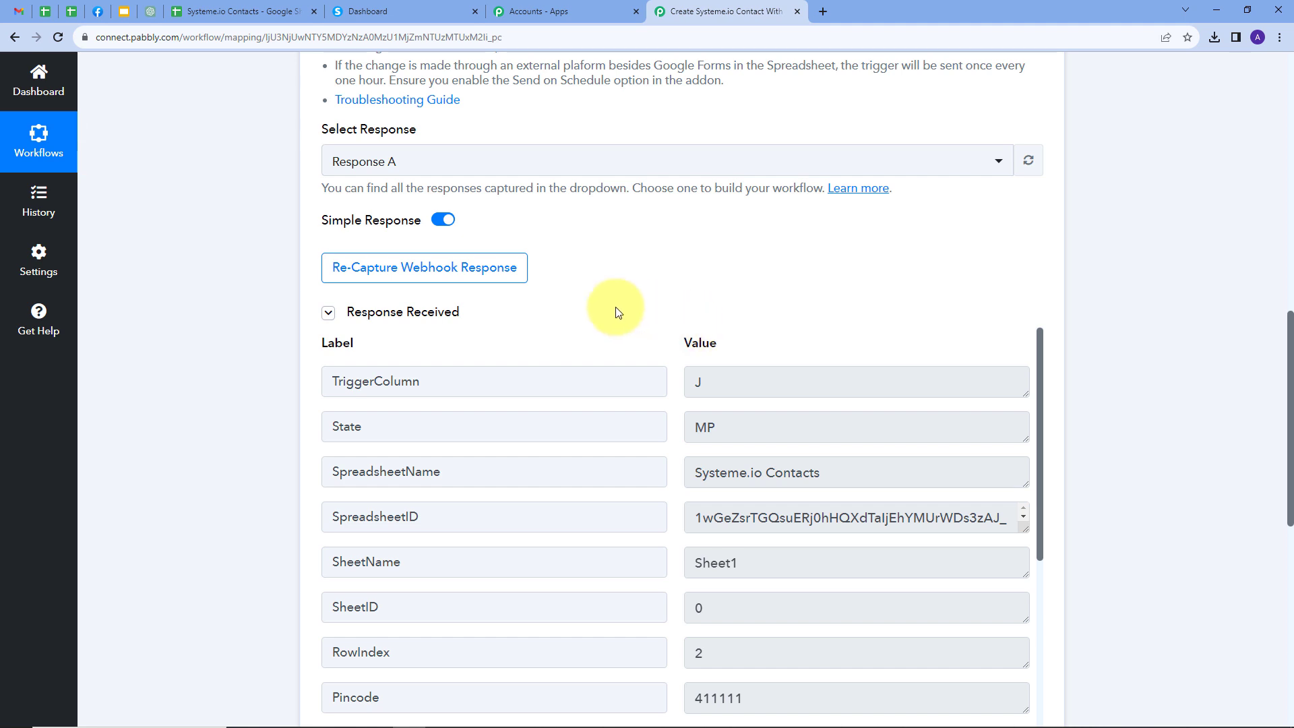
scroll(811, 354, "down", 2)
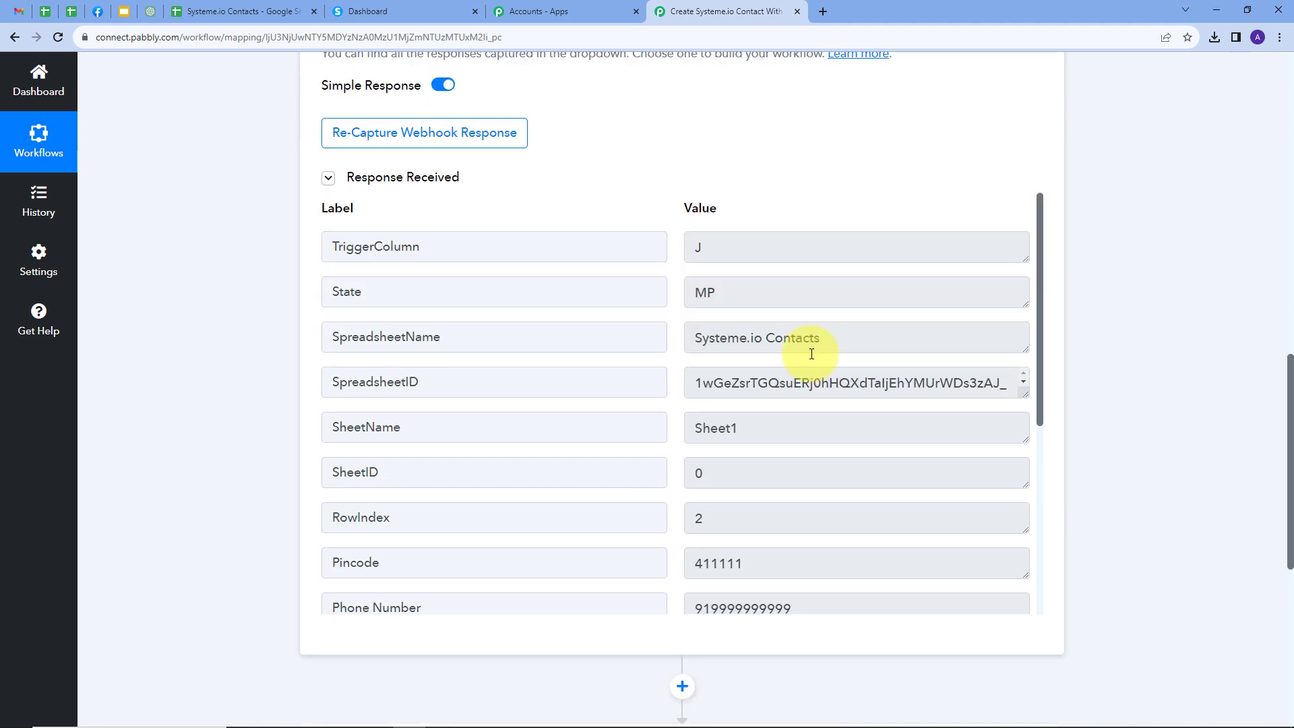
scroll(641, 379, "up", 1)
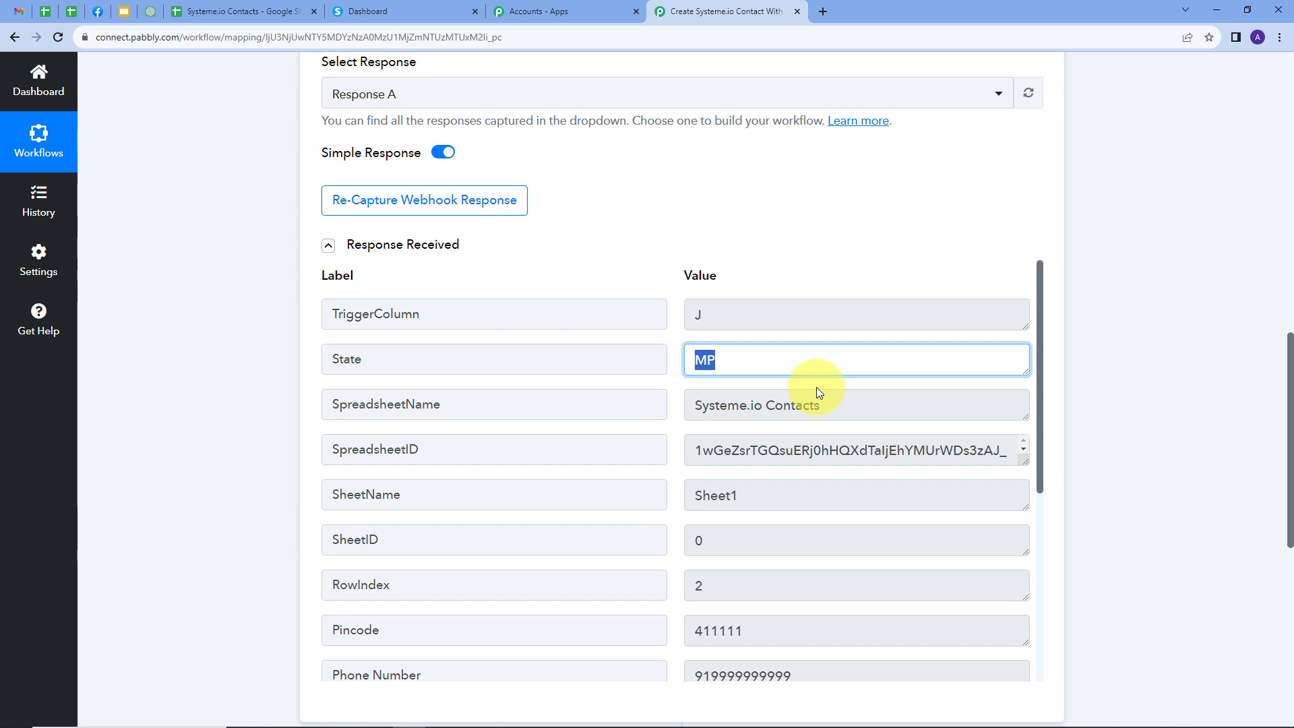
scroll(817, 390, "down", 2)
double_click(776, 496)
scroll(815, 516, "down", 1)
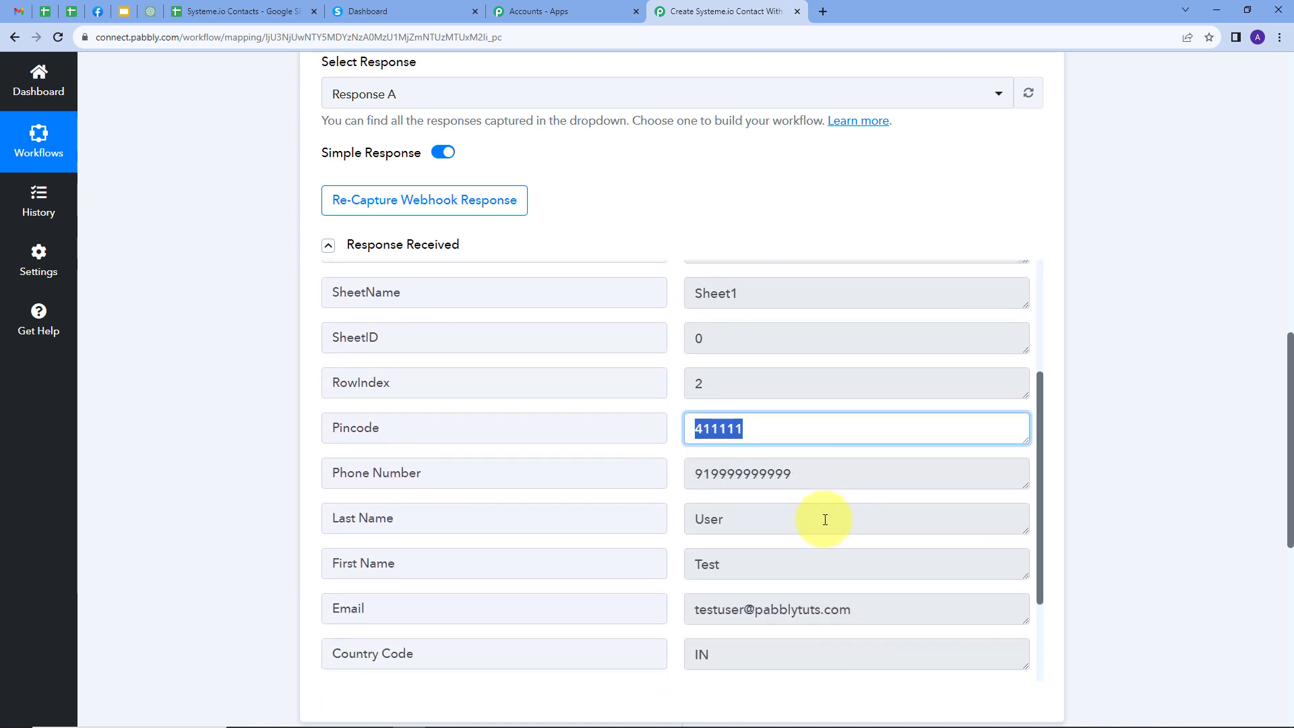
double_click(773, 479)
scroll(737, 483, "down", 1)
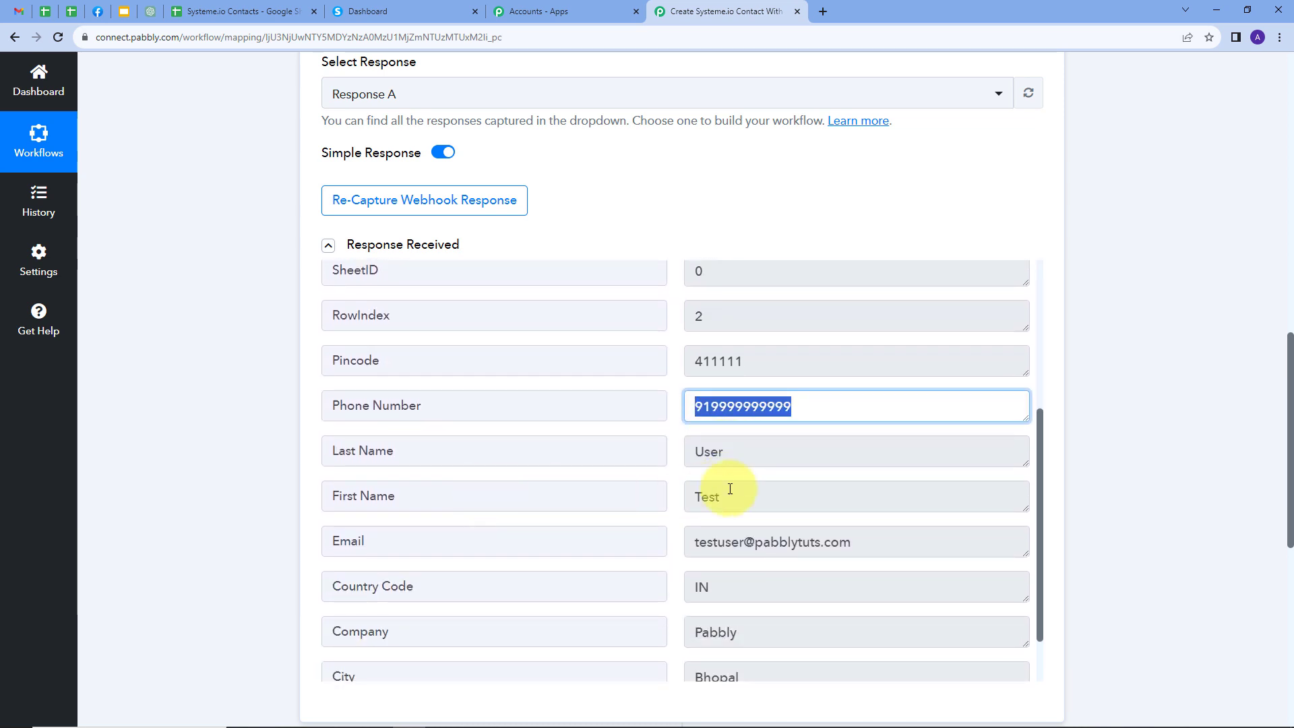
double_click(705, 497)
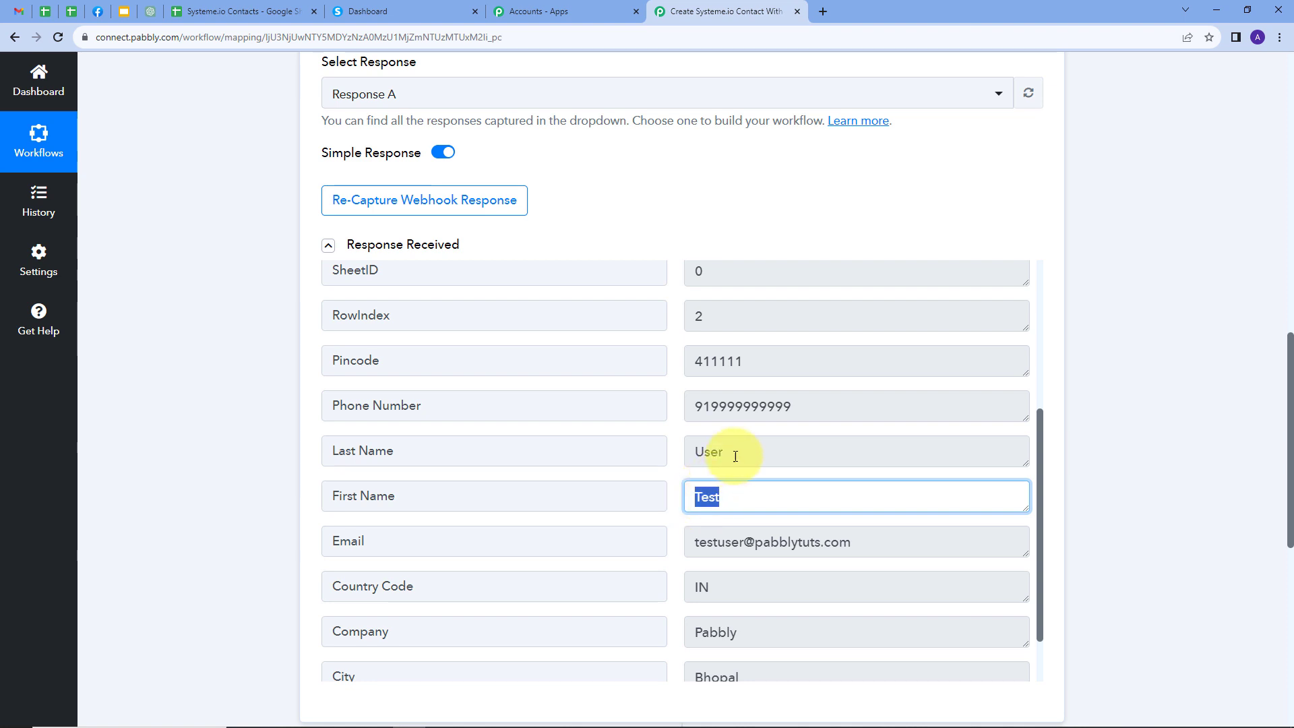
double_click(708, 451)
scroll(811, 479, "down", 1)
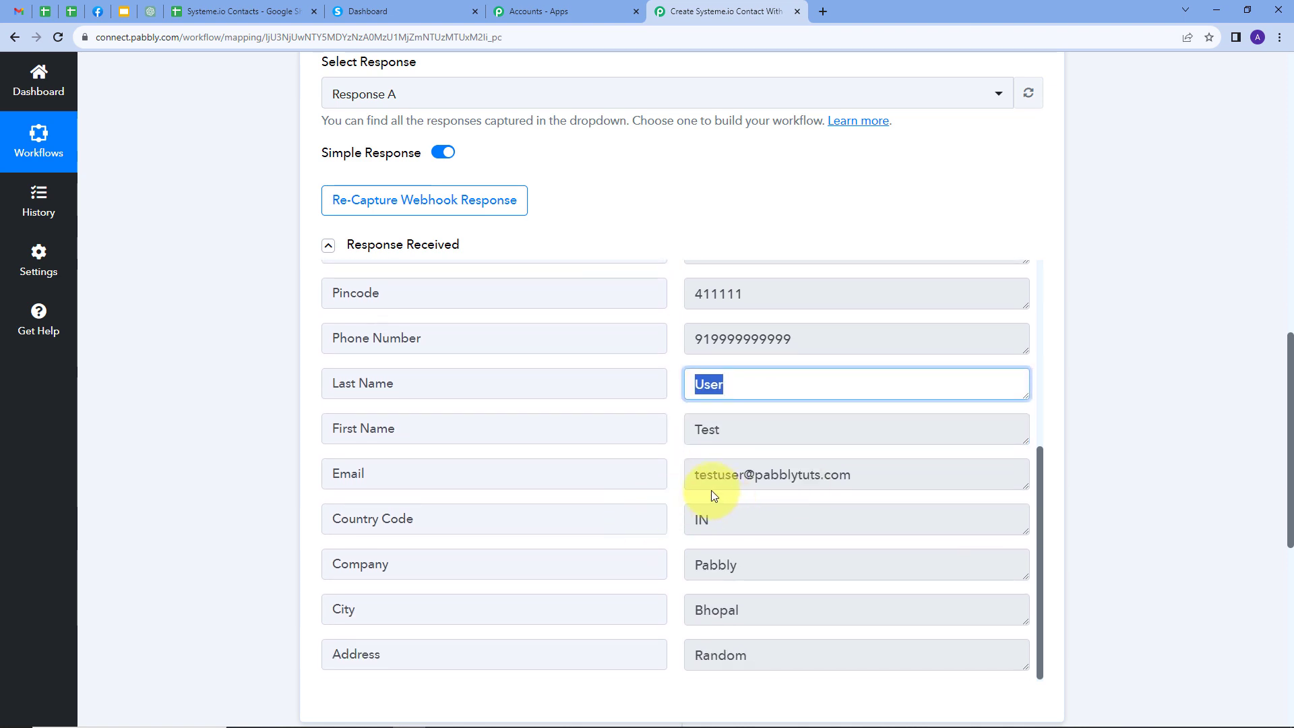
left_click_drag(871, 478, 681, 487)
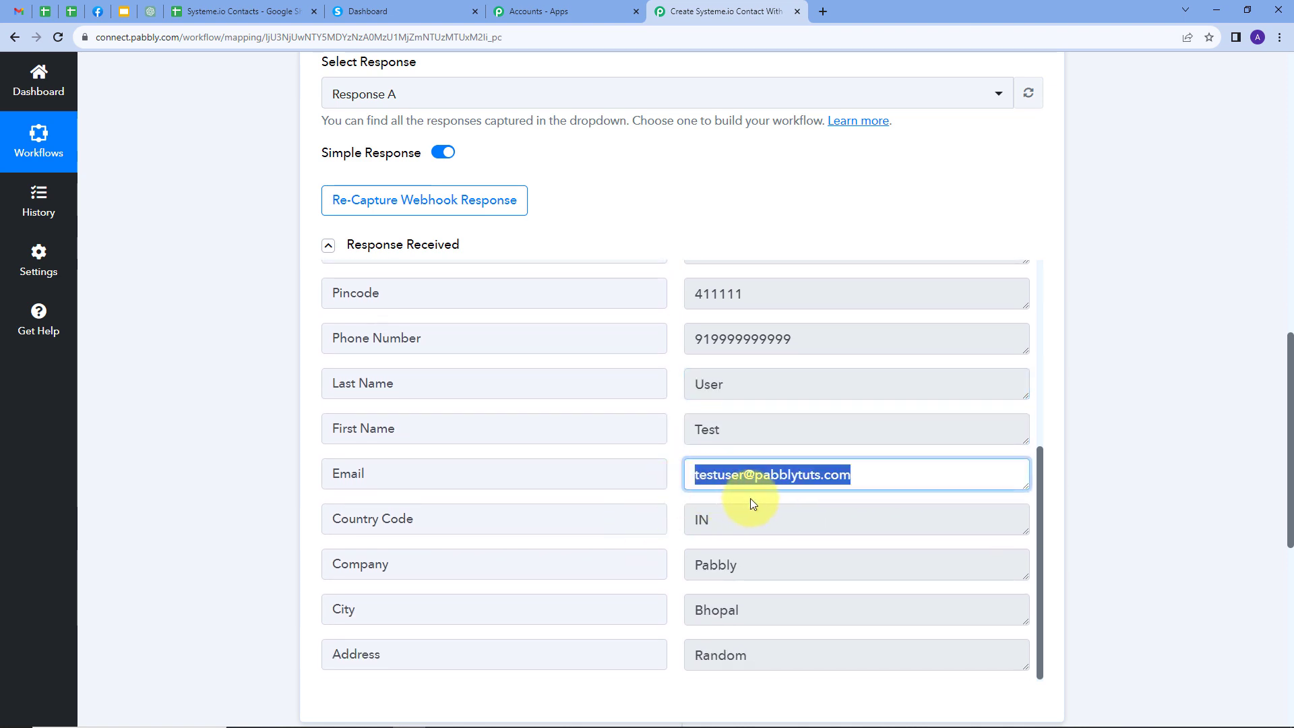
left_click(723, 513)
left_click_drag(723, 514, 673, 523)
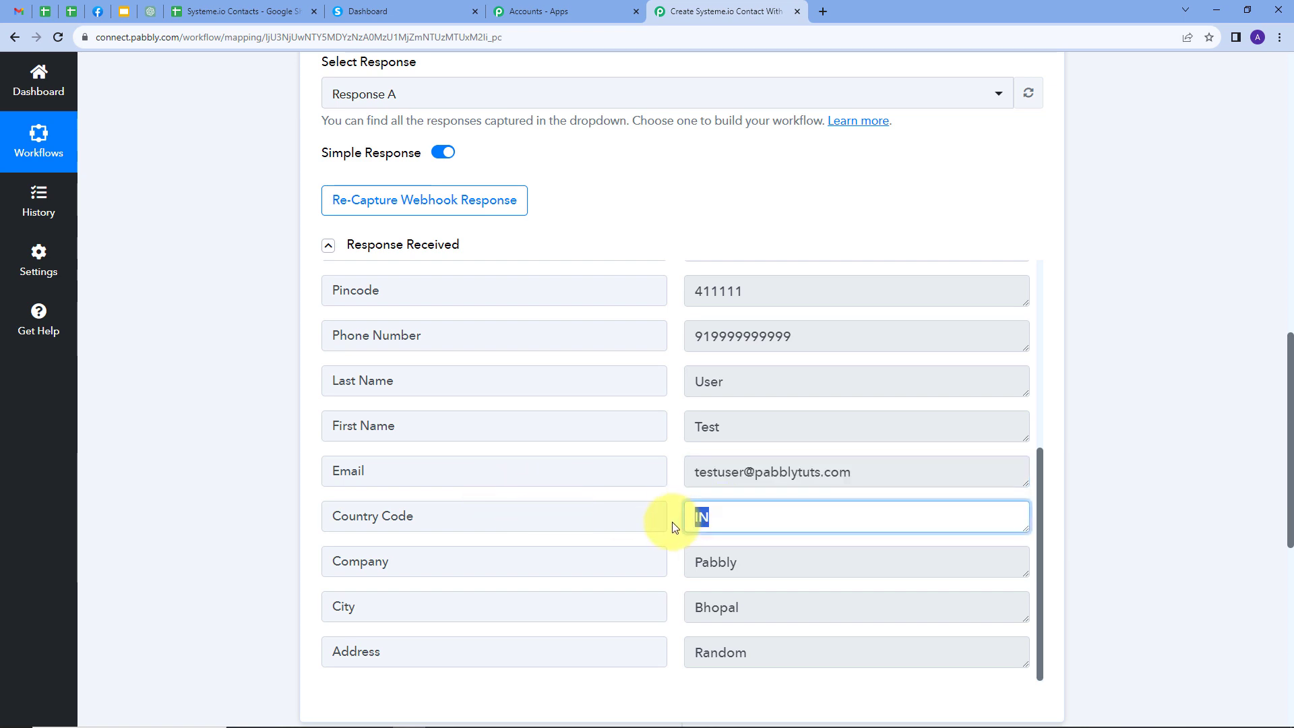
left_click_drag(755, 562, 663, 572)
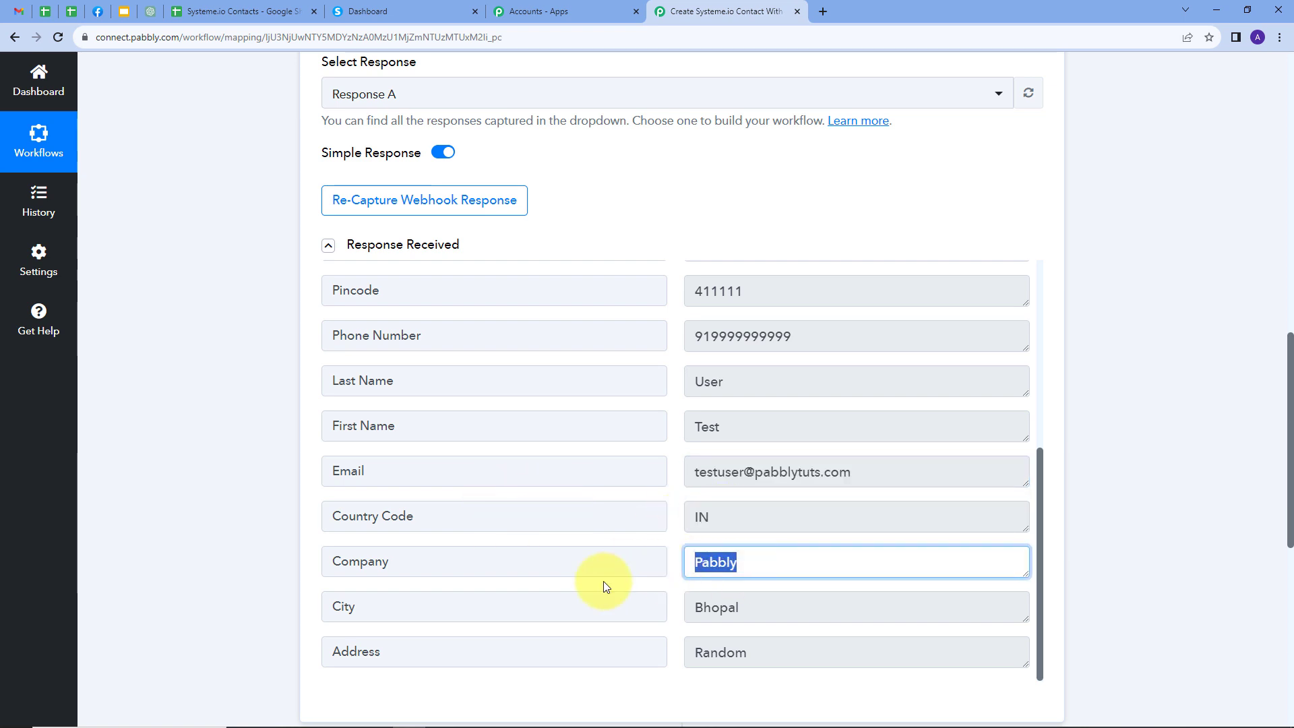
left_click_drag(757, 609, 655, 618)
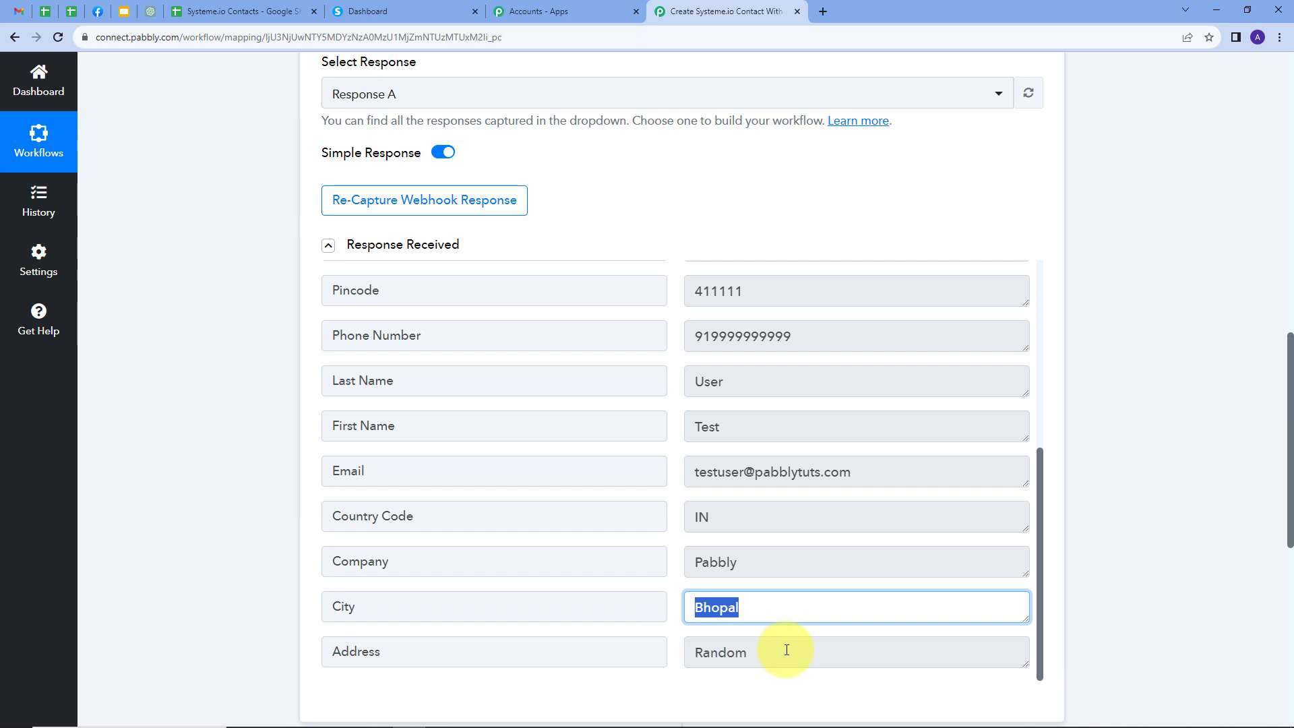
left_click_drag(782, 647, 673, 673)
scroll(1153, 410, "down", 1)
scroll(1153, 410, "down", 1)
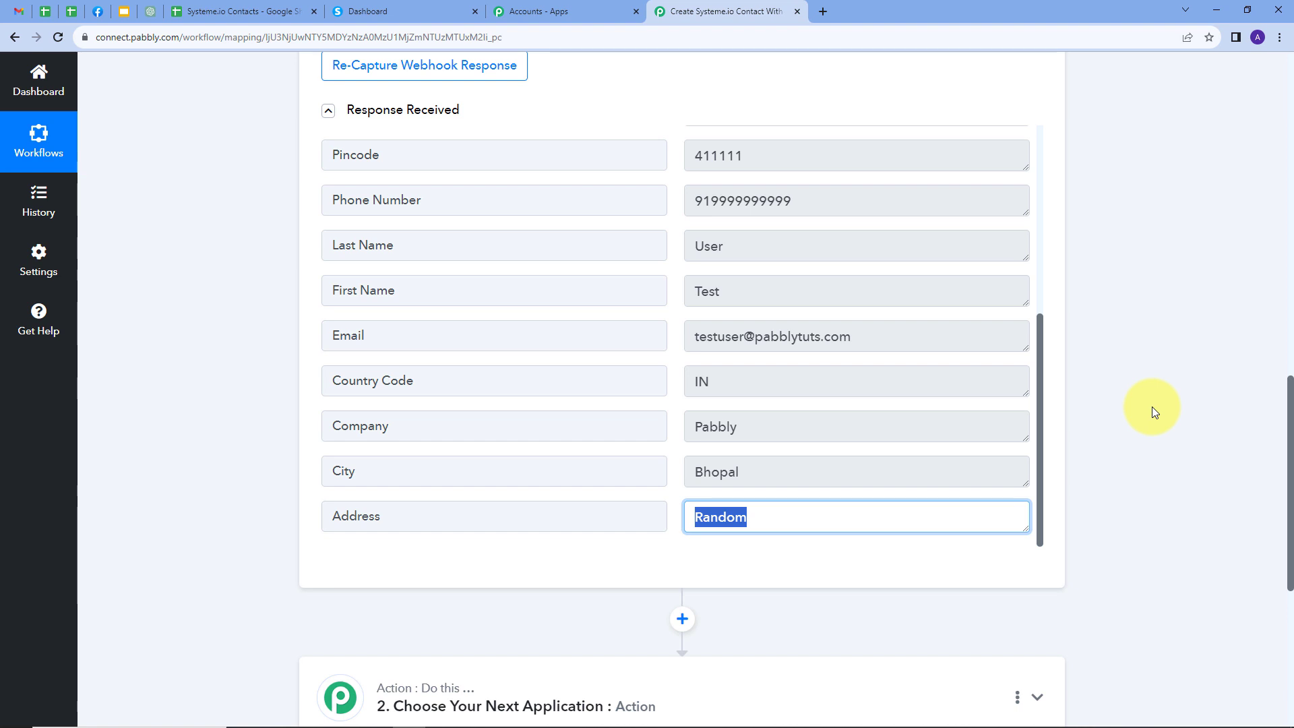
Set the workflow's second step to Systeme.io with the action event Create Contact.
scroll(1151, 407, "down", 3)
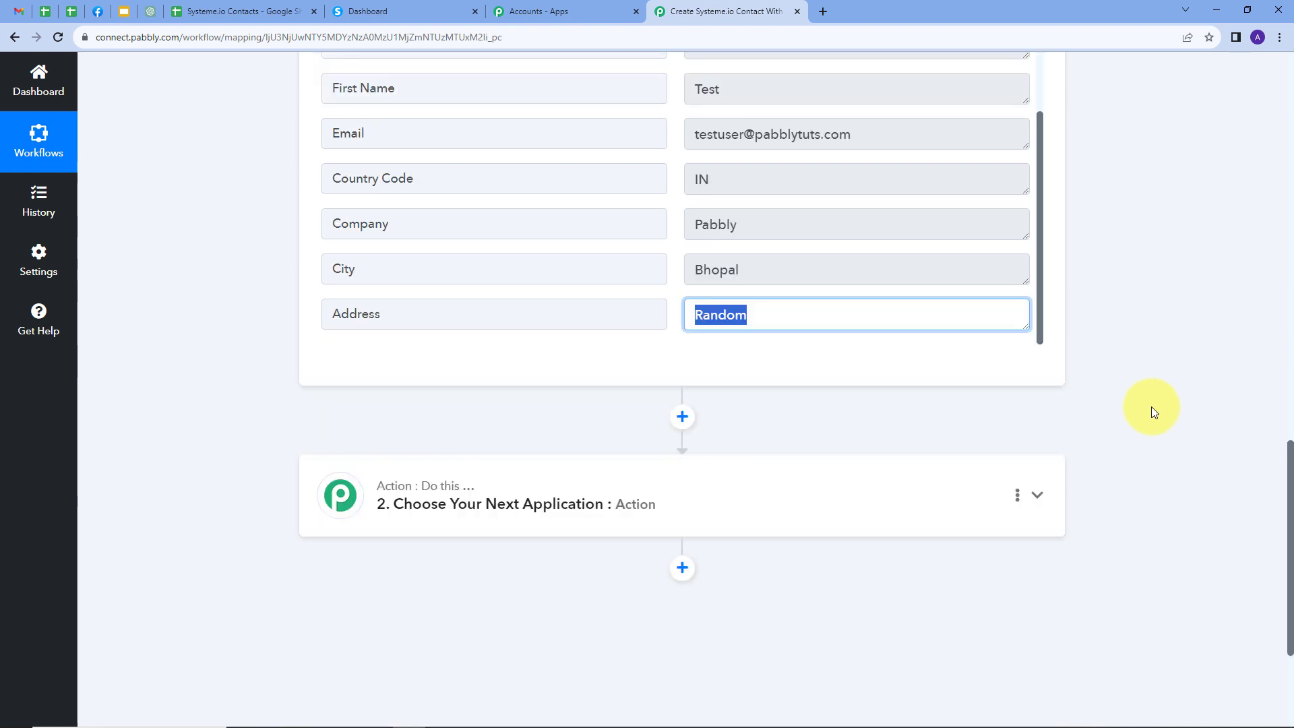
left_click(821, 497)
left_click(581, 342)
type("Syst")
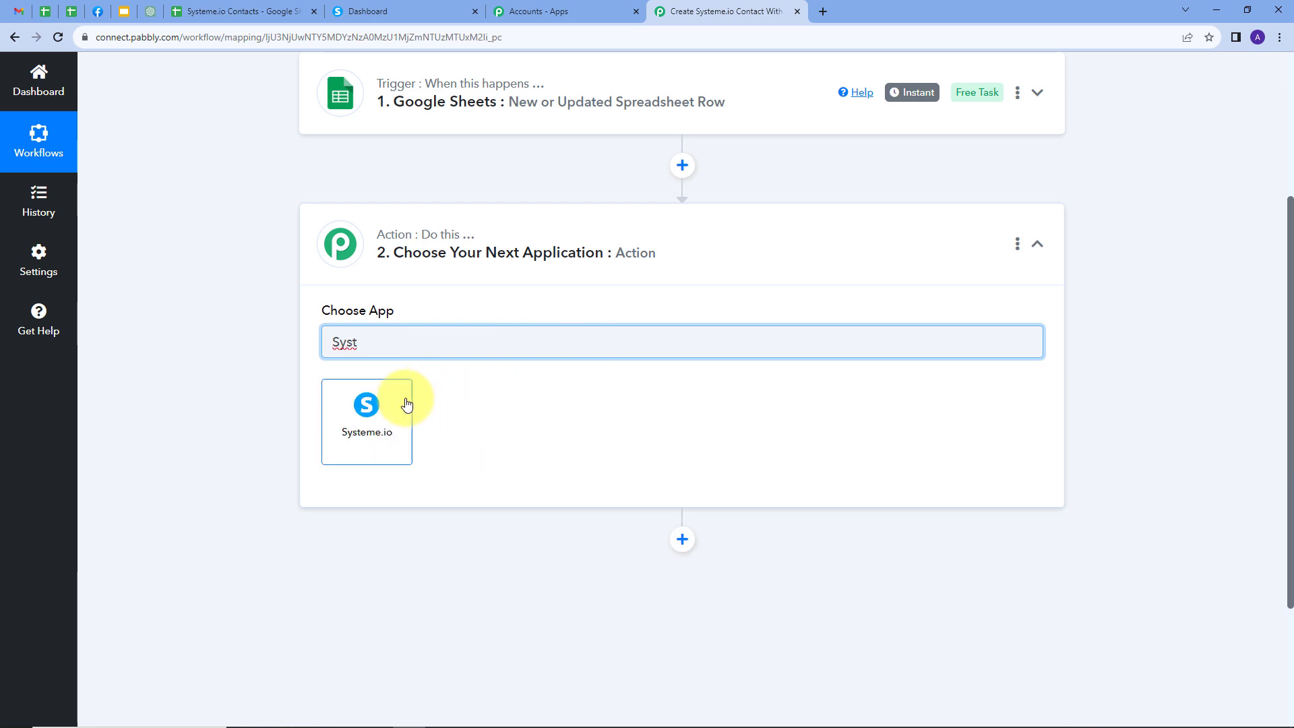
left_click(407, 403)
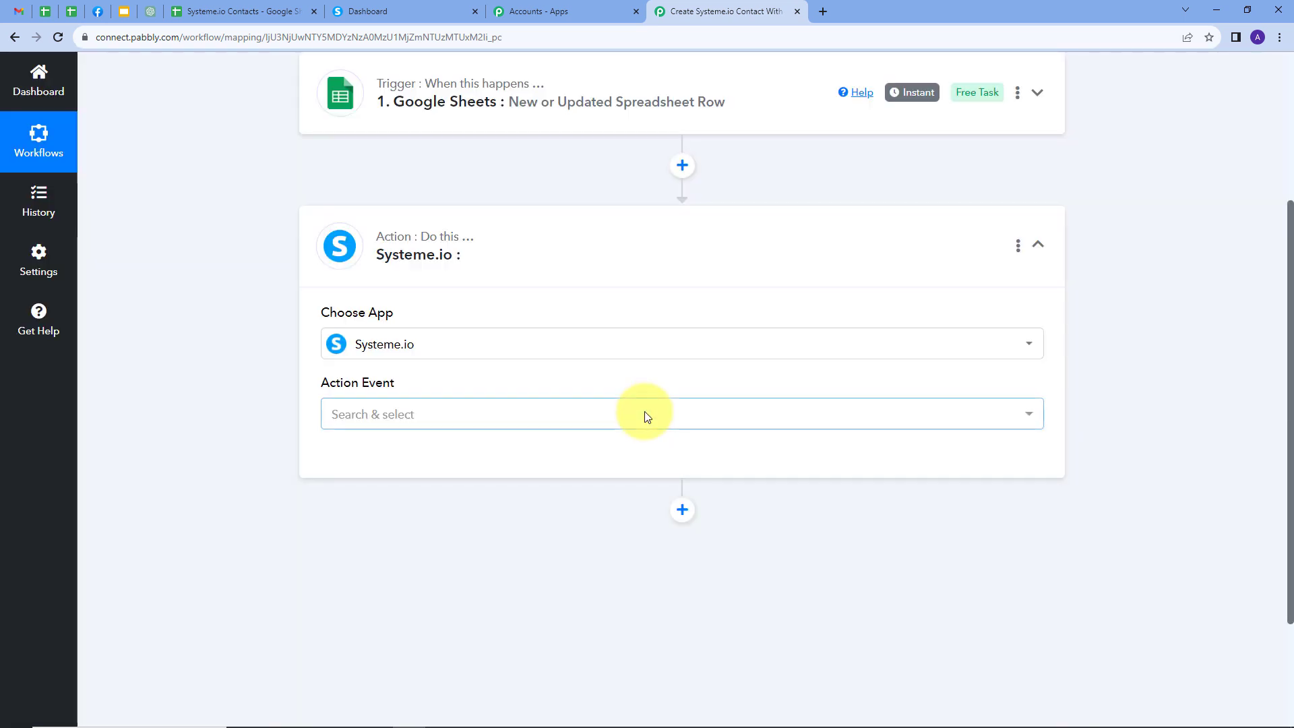
mouse_move(335, 391)
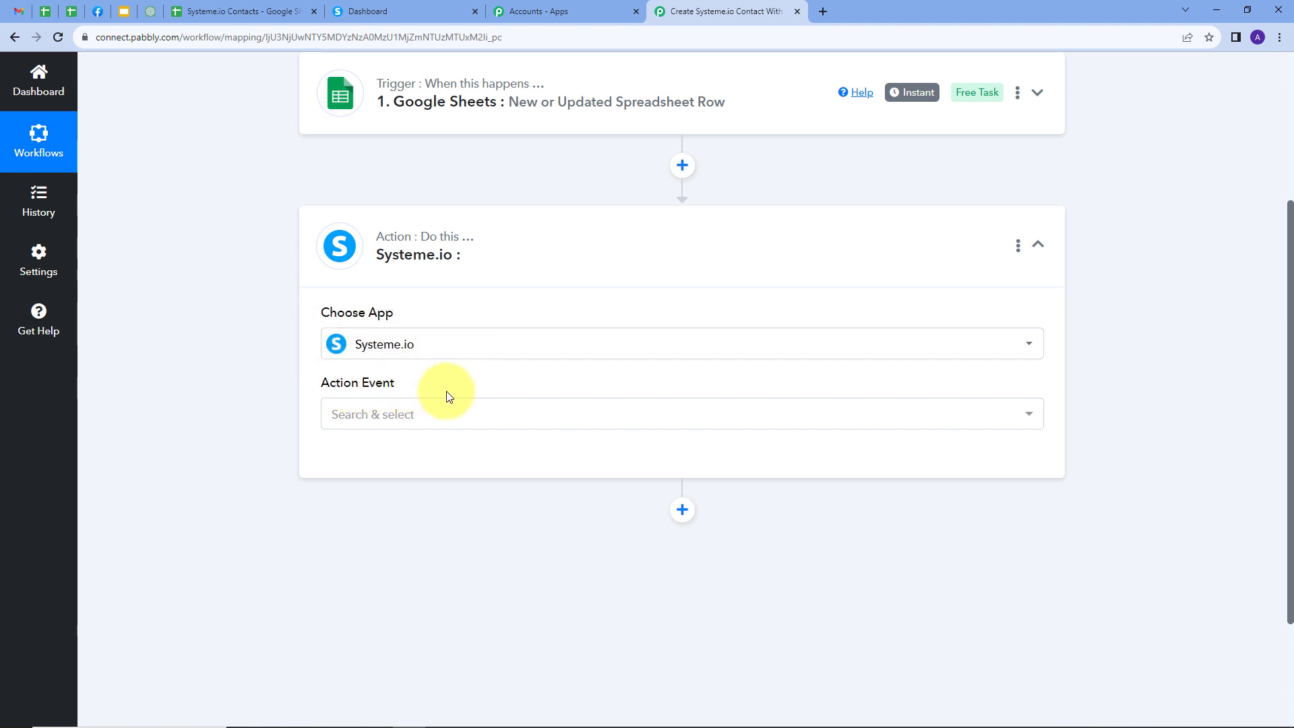
left_click(484, 418)
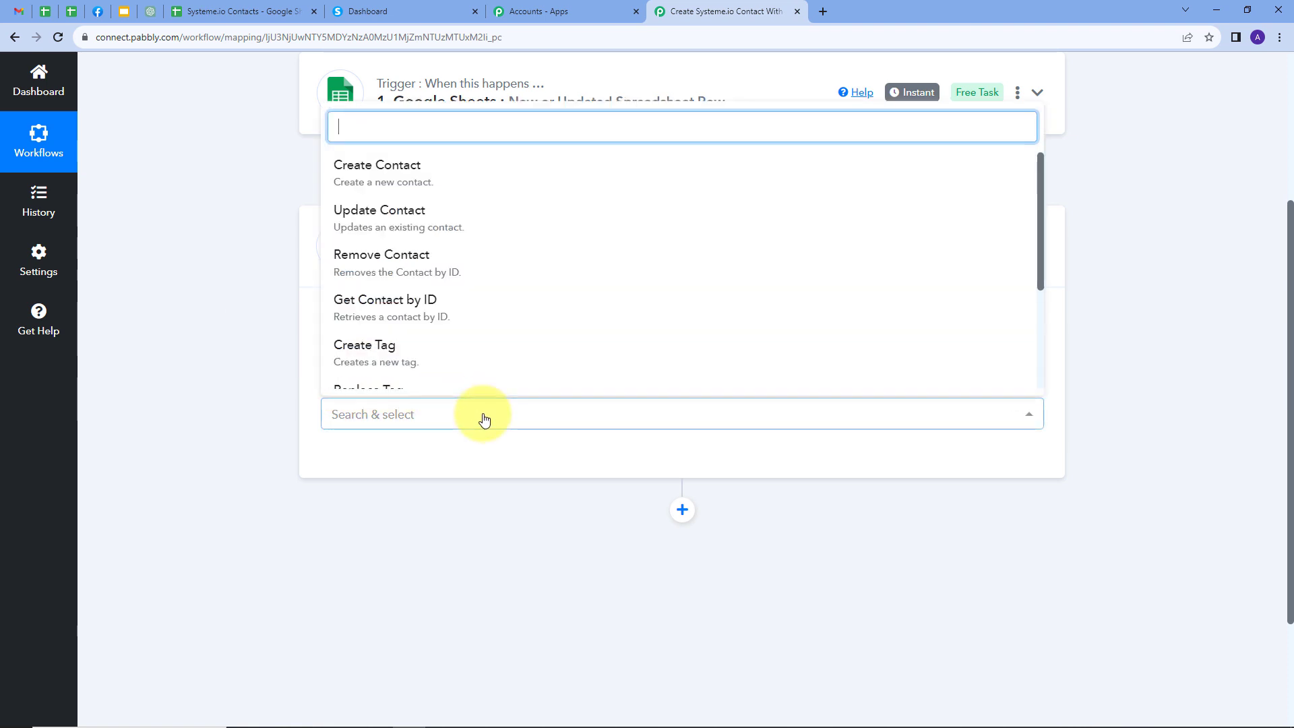
left_click(399, 183)
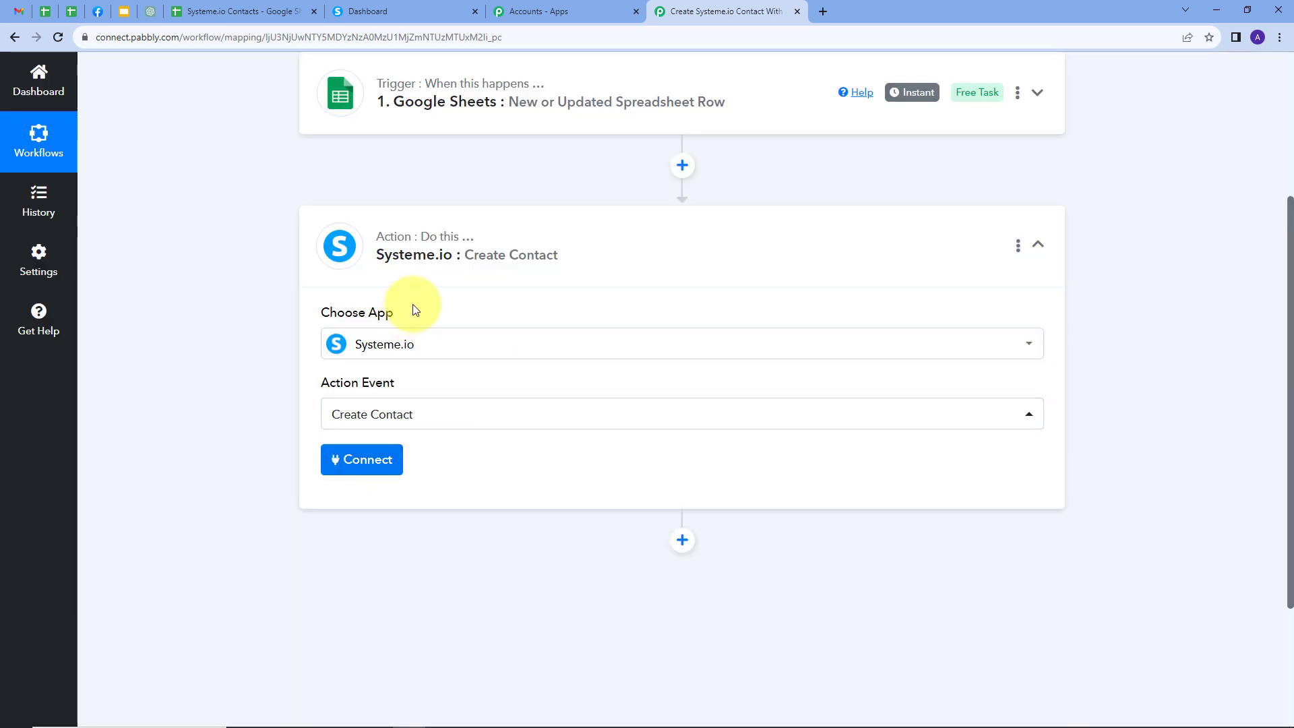
Start adding a new connection for the Systeme.io action and open the Public API keys settings in the Systeme.io account.
left_click(366, 469)
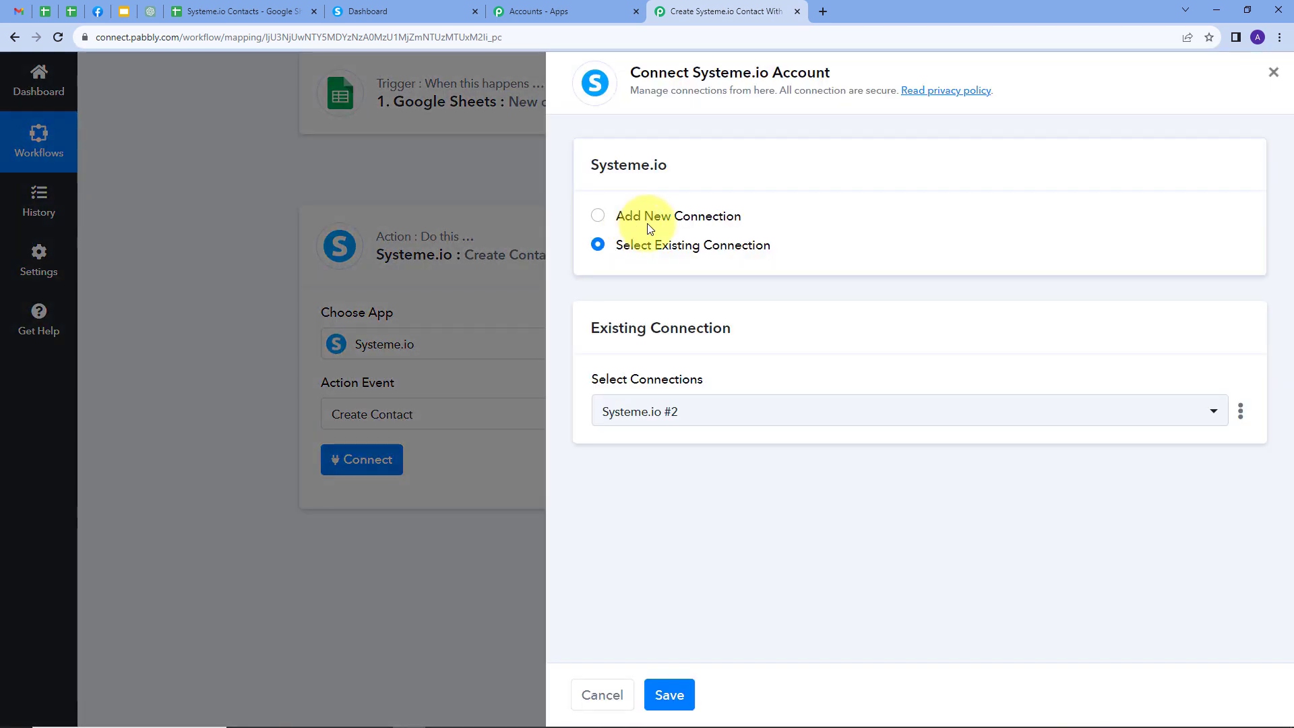
left_click(627, 216)
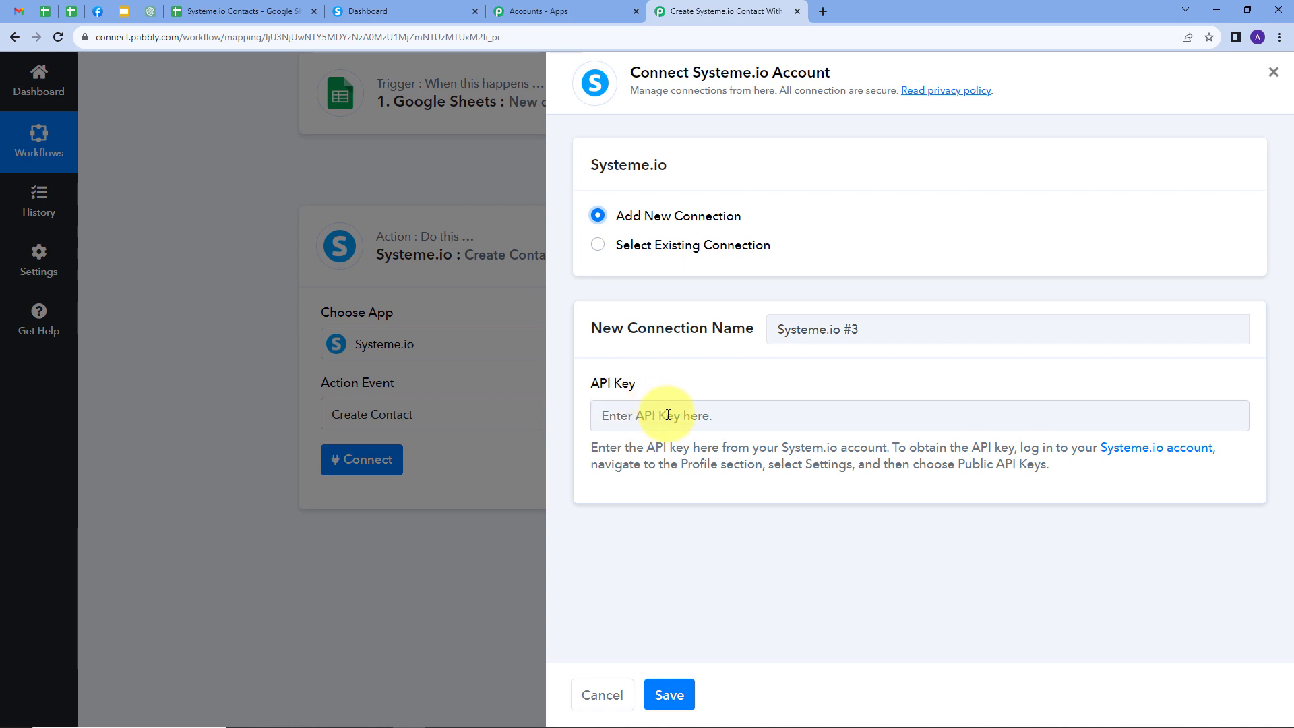
left_click(364, 12)
mouse_move(1159, 81)
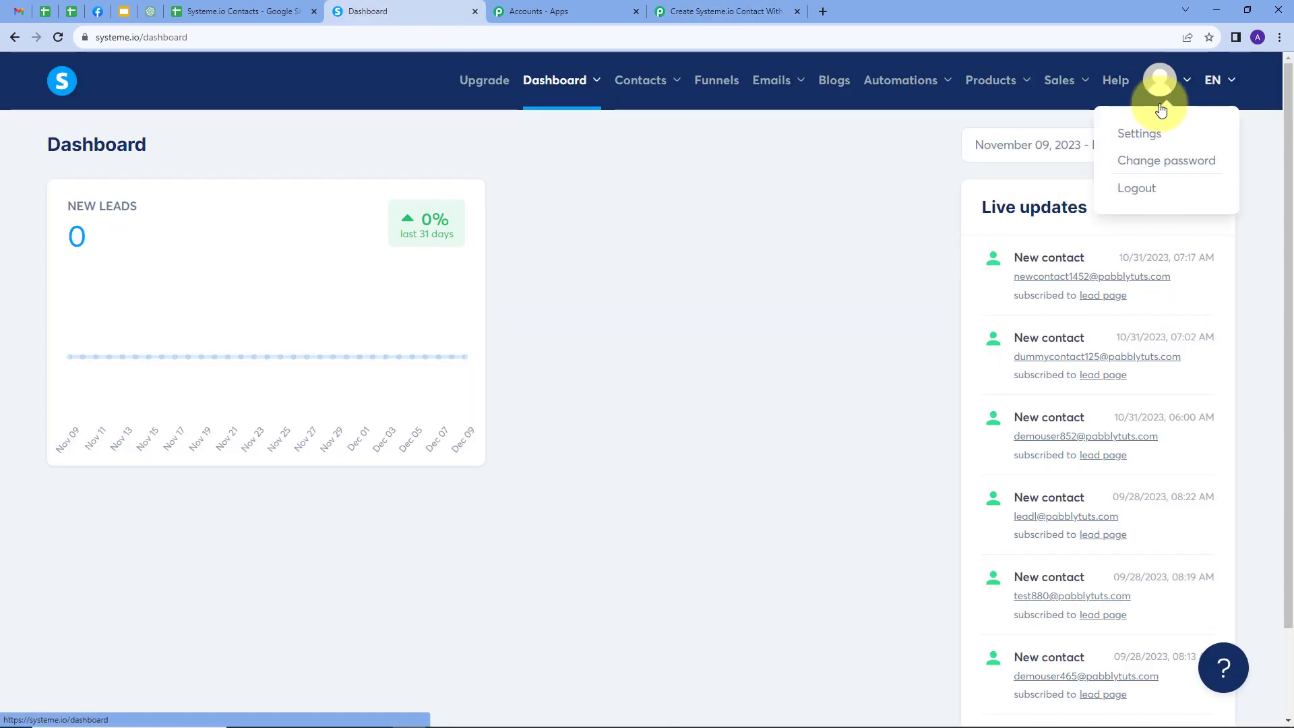
left_click(1139, 134)
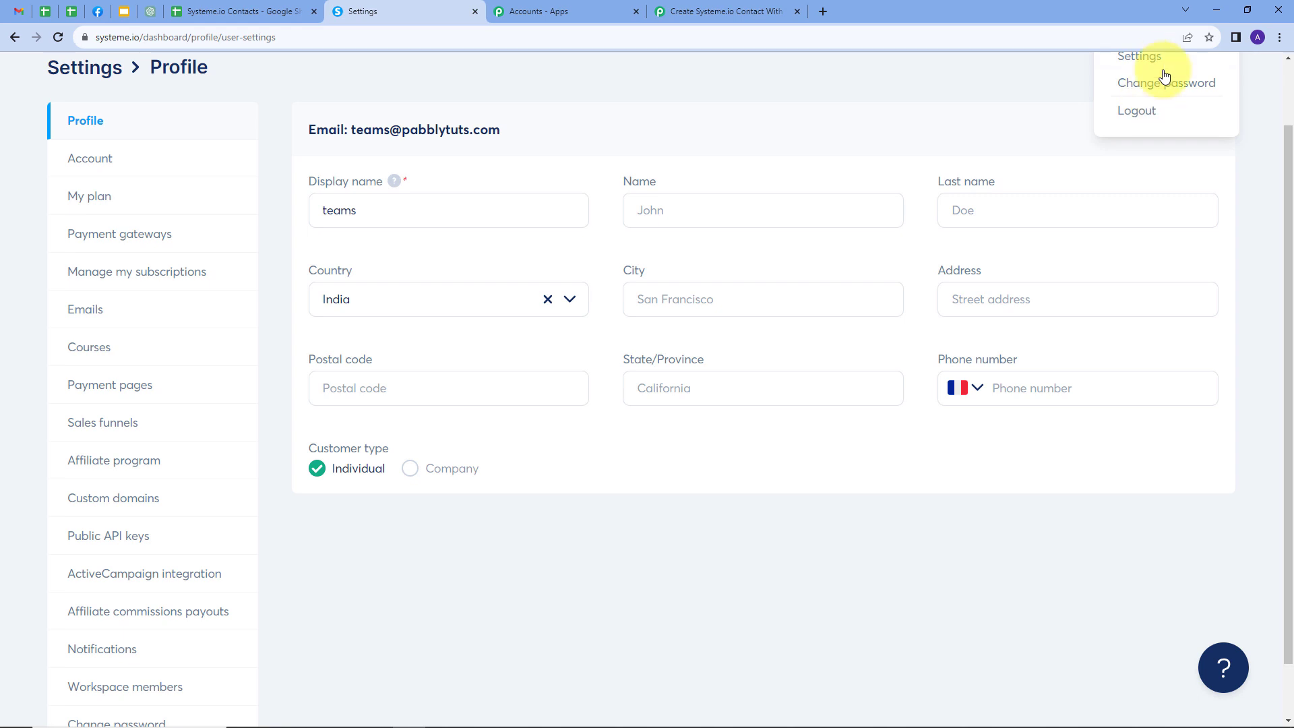
left_click(1161, 58)
scroll(270, 368, "down", 2)
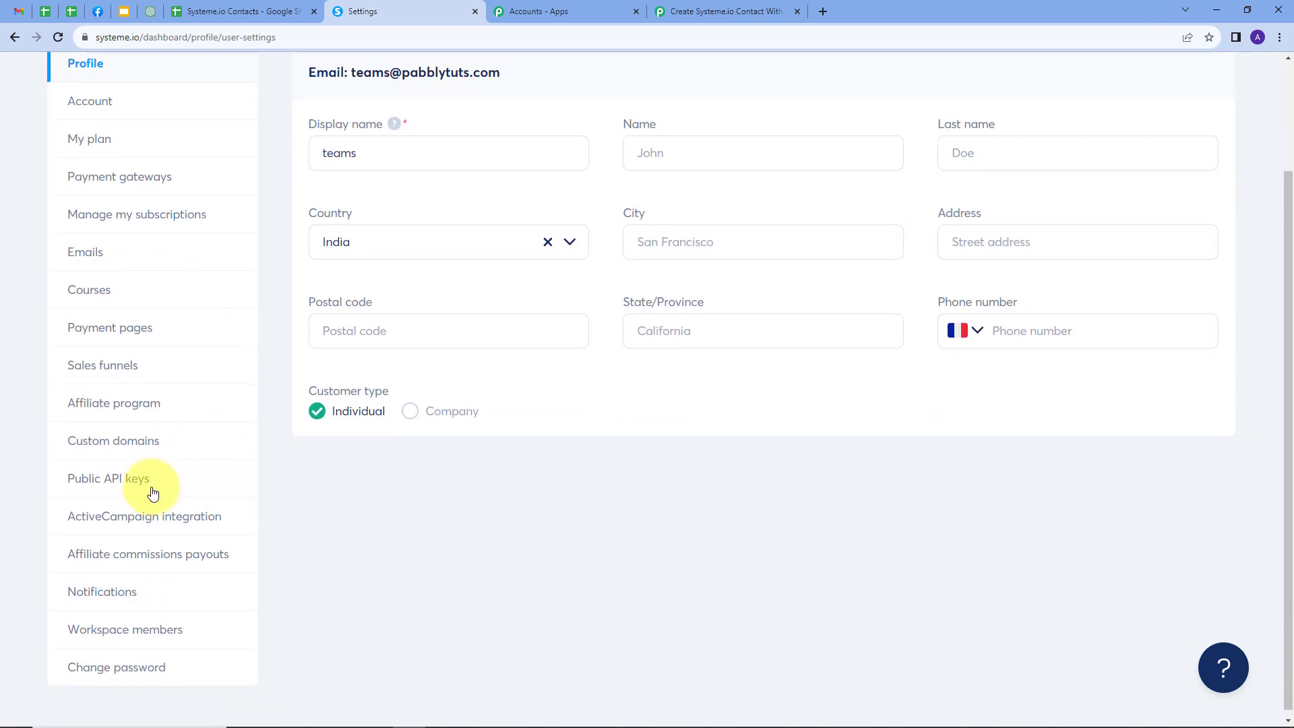
left_click(95, 484)
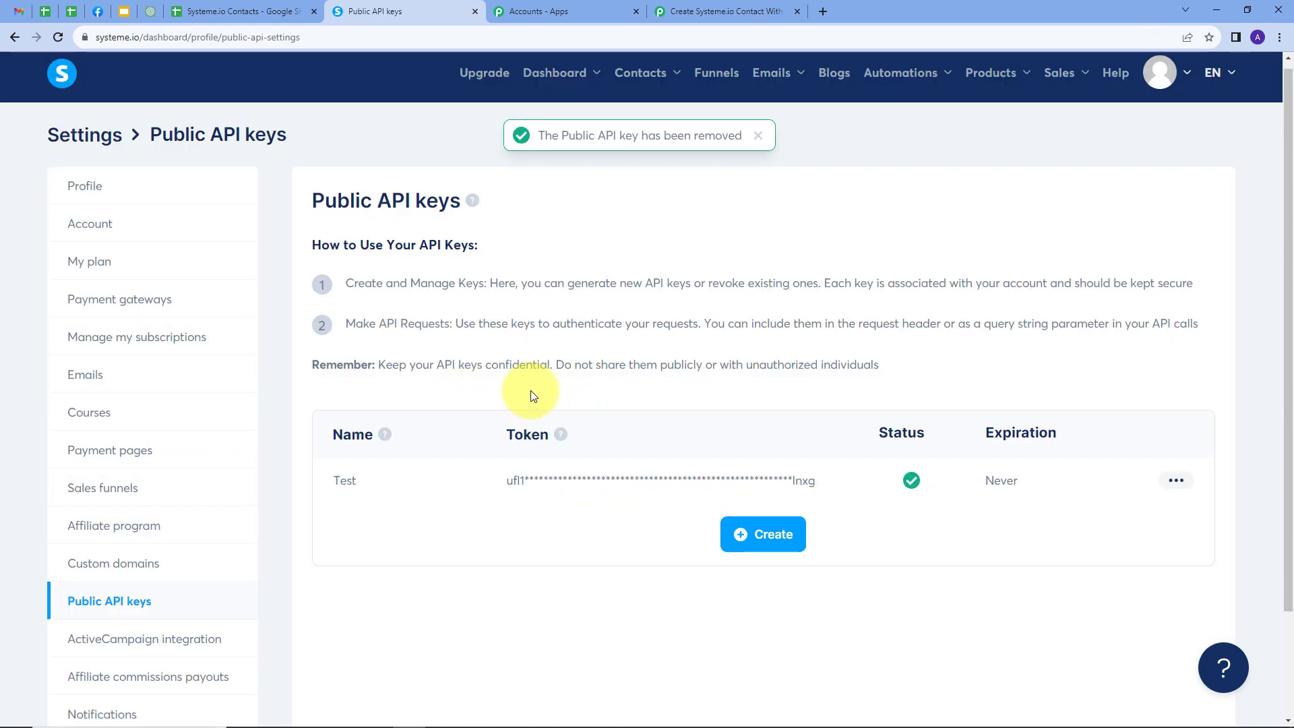
Create a public API key named Demo in Systeme.io, leaving its expiration empty.
scroll(573, 438, "down", 1)
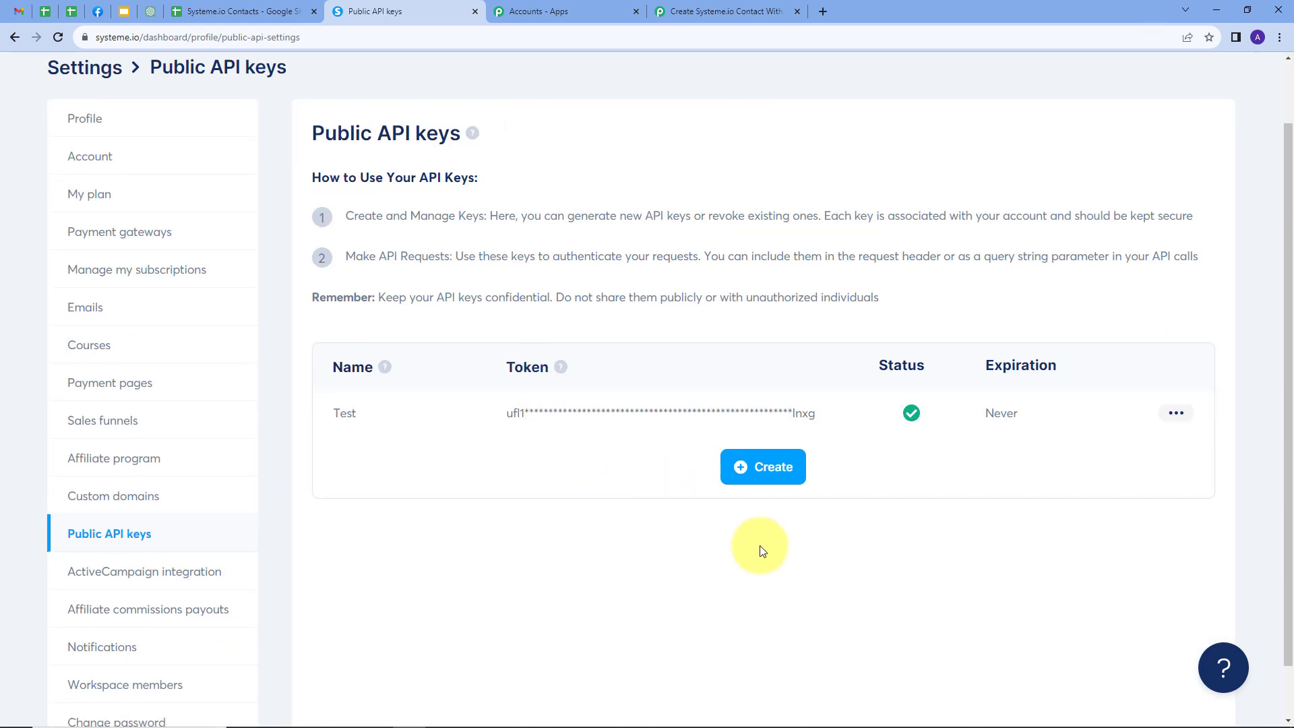
left_click(766, 475)
left_click(462, 365)
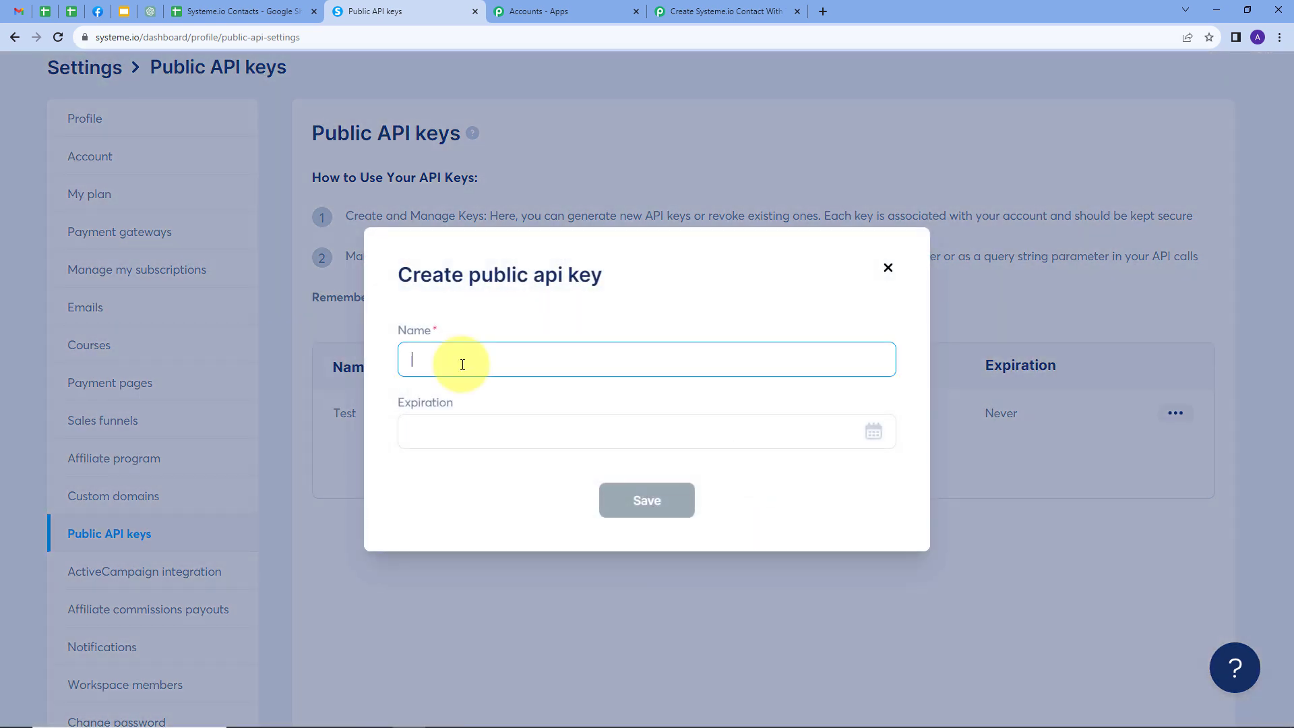
type("Demo")
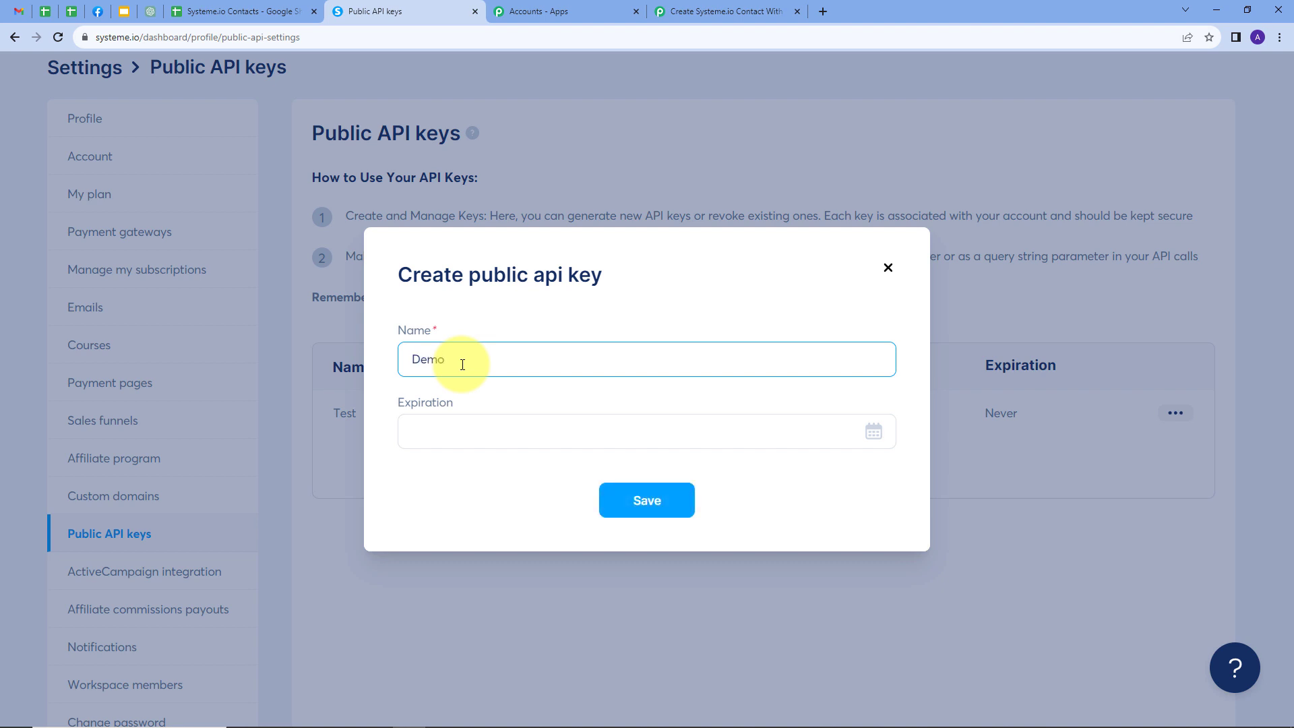
left_click(647, 500)
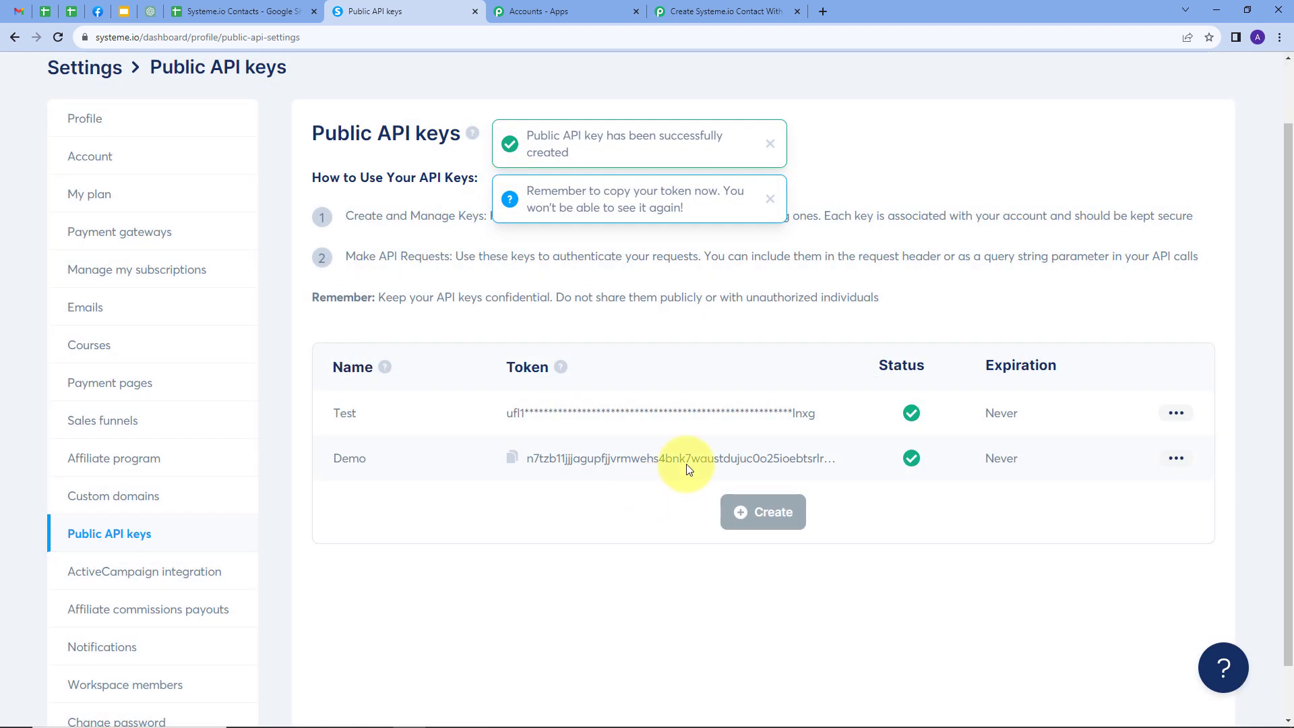
Copy the Demo API key from Systeme.io, paste it into the API Key field of the Pabbly Connect connection and save the connection.
left_click(507, 459)
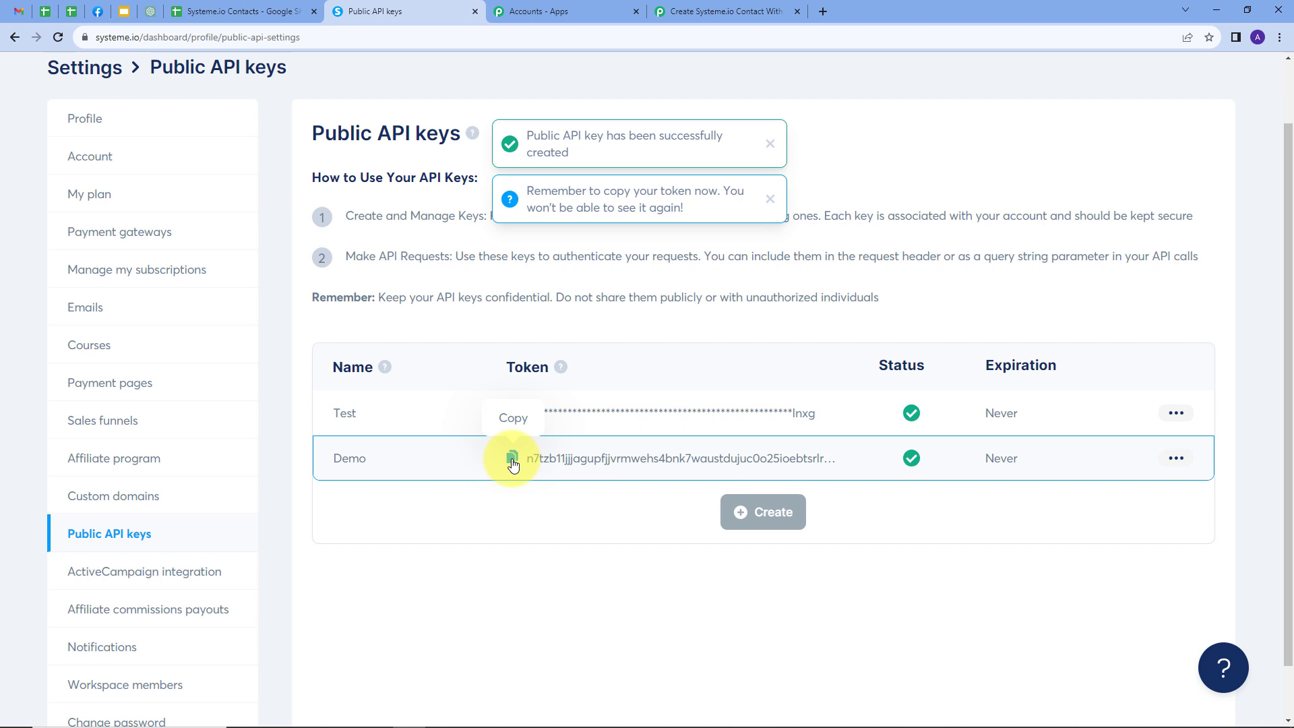
left_click(511, 459)
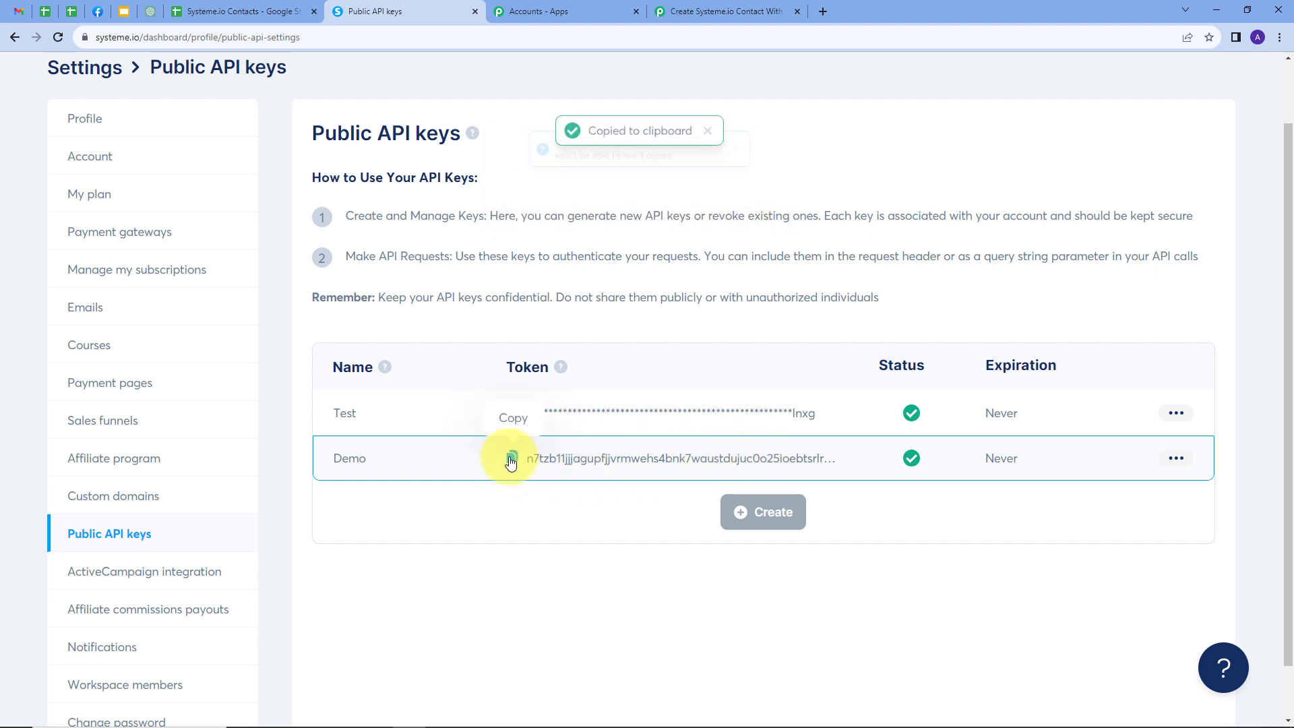
left_click(742, 12)
left_click(710, 418)
key("ctrl+v")
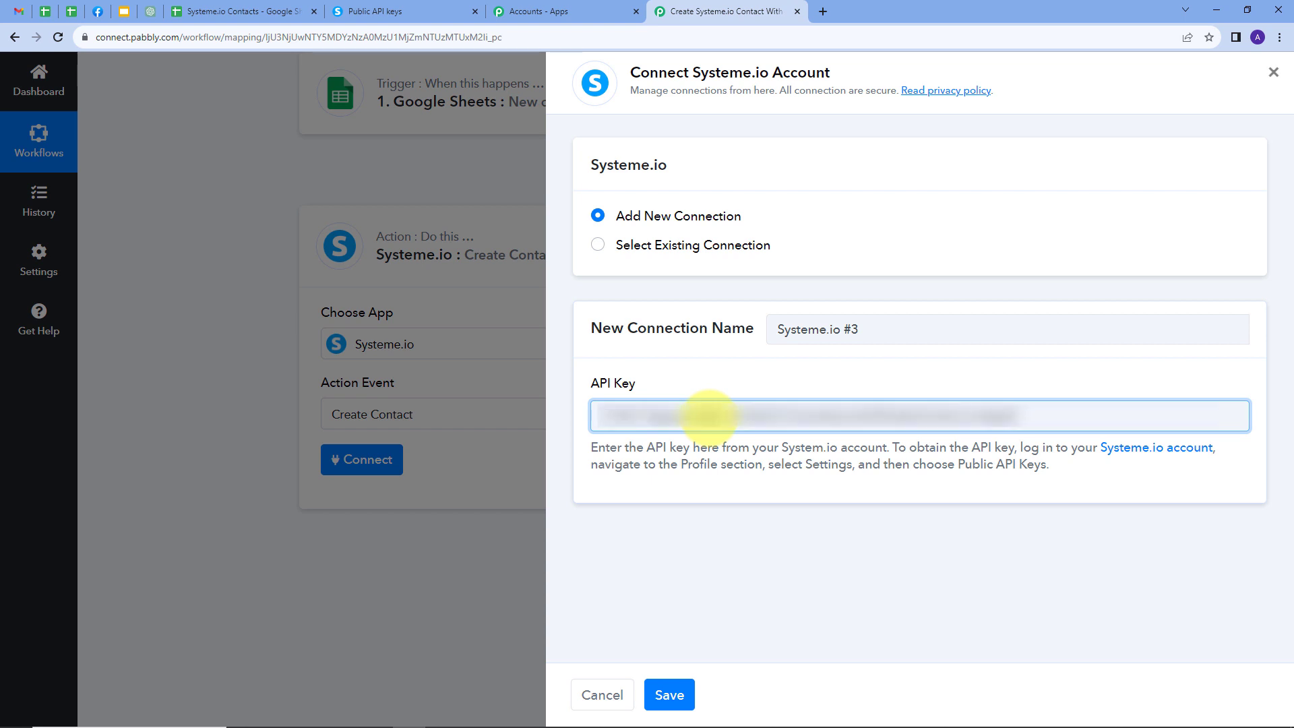
left_click(669, 695)
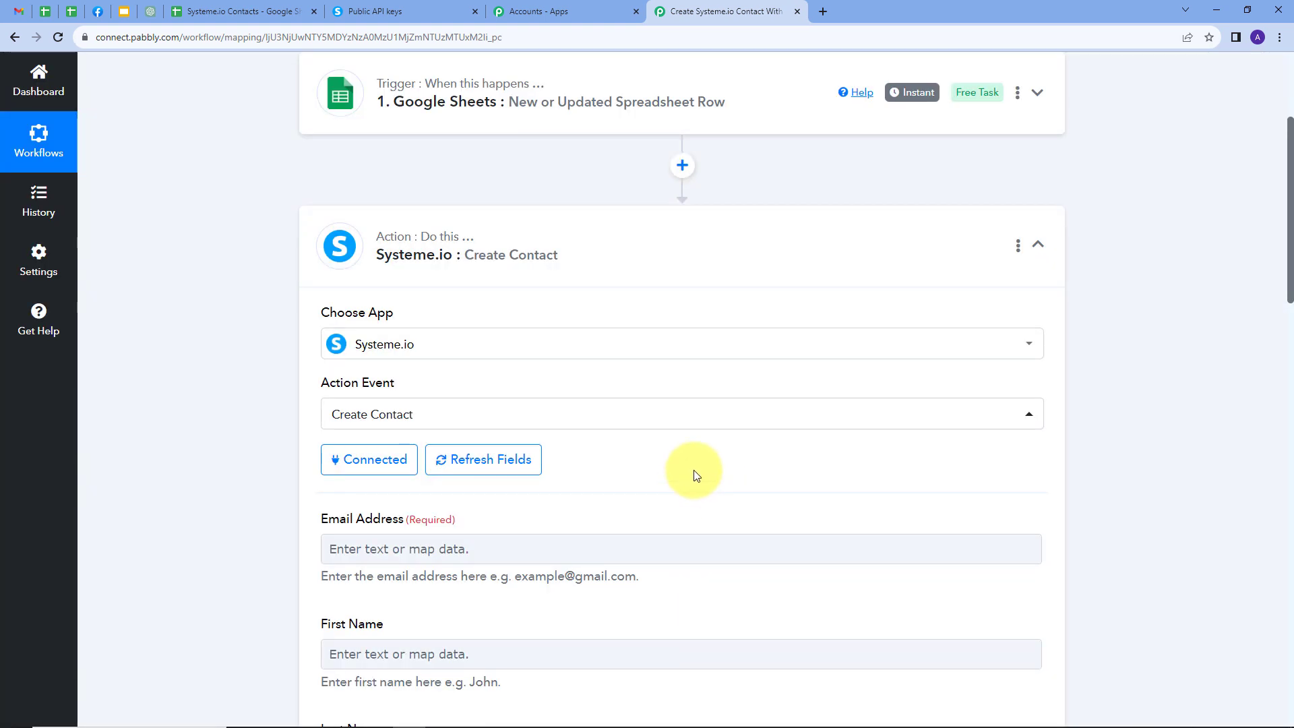
Map the Create Contact action's Email Address field to the Email value from the Google Sheets trigger.
scroll(685, 378, "down", 2)
scroll(686, 378, "down", 3)
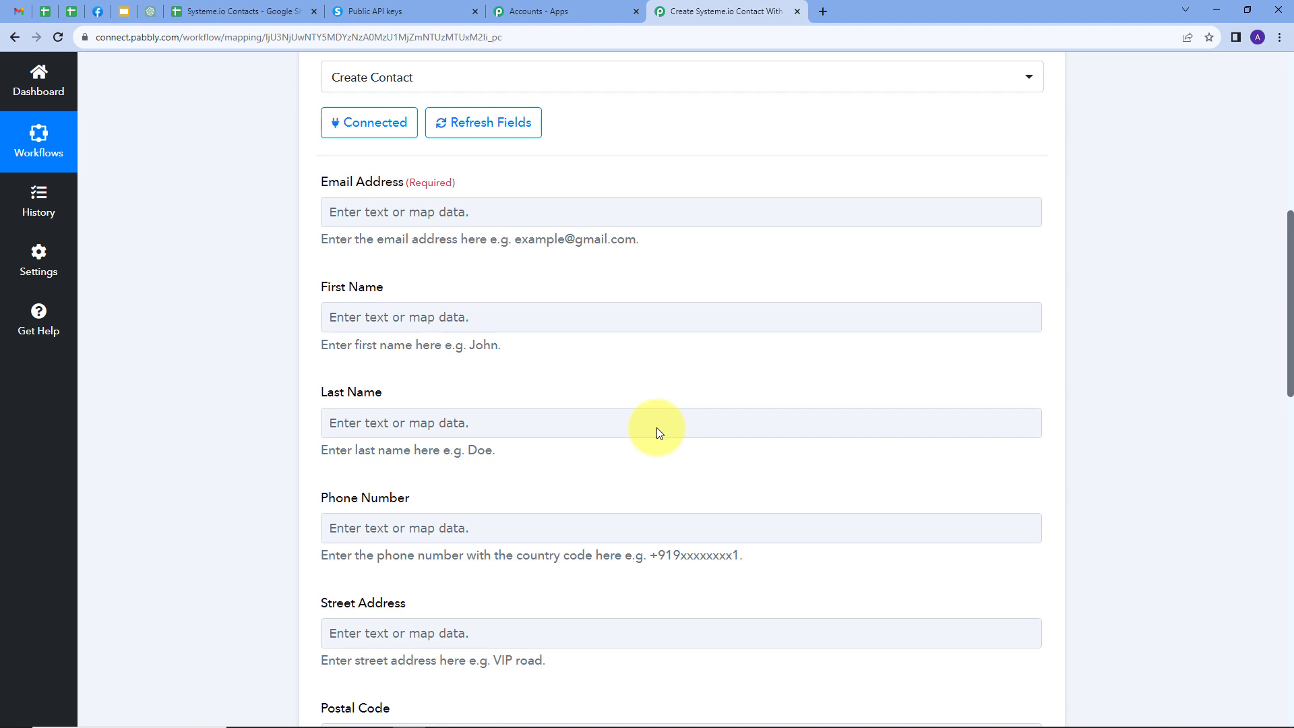
scroll(642, 375, "down", 1)
left_click(643, 375)
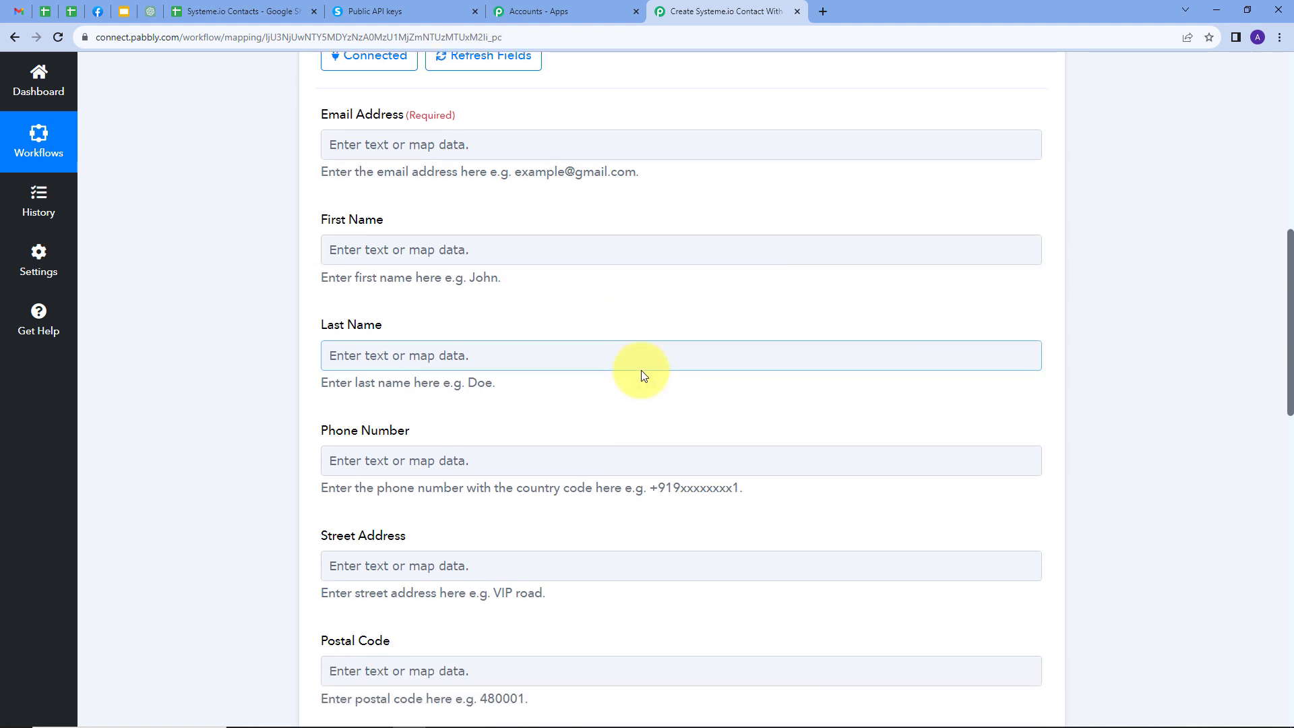
left_click(638, 398)
scroll(606, 351, "up", 1)
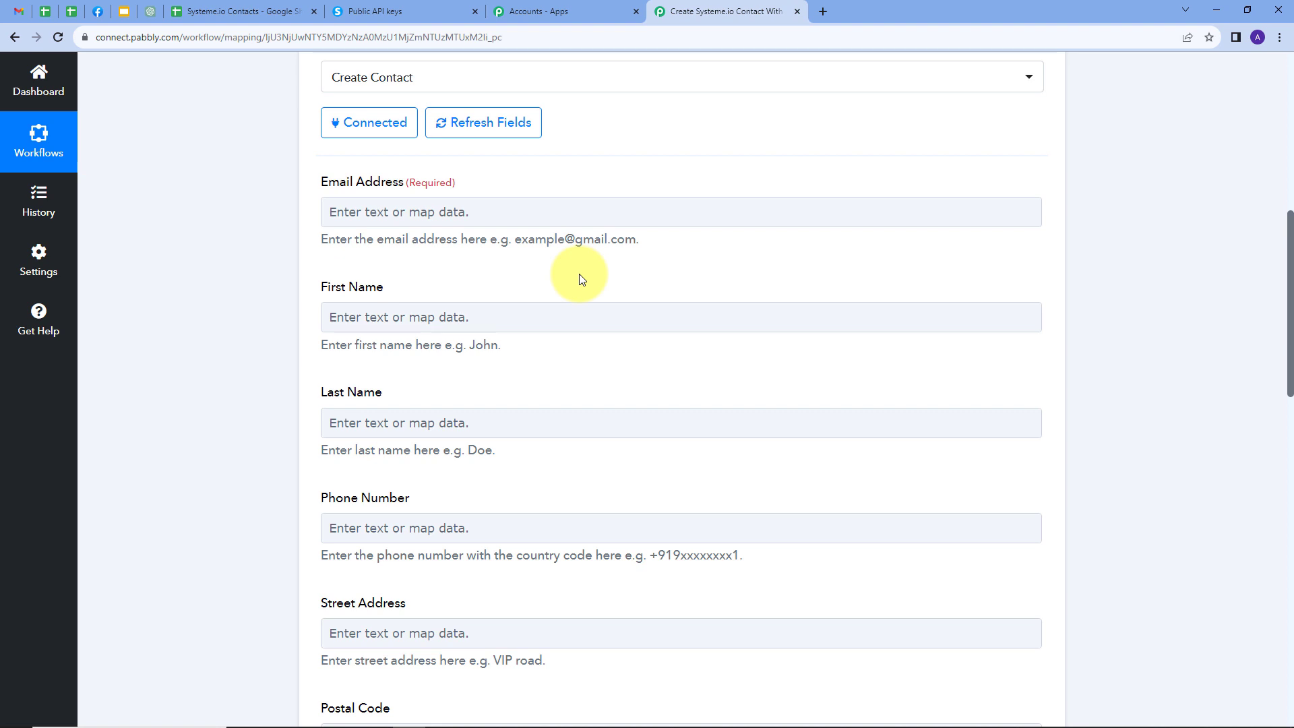
left_click(483, 210)
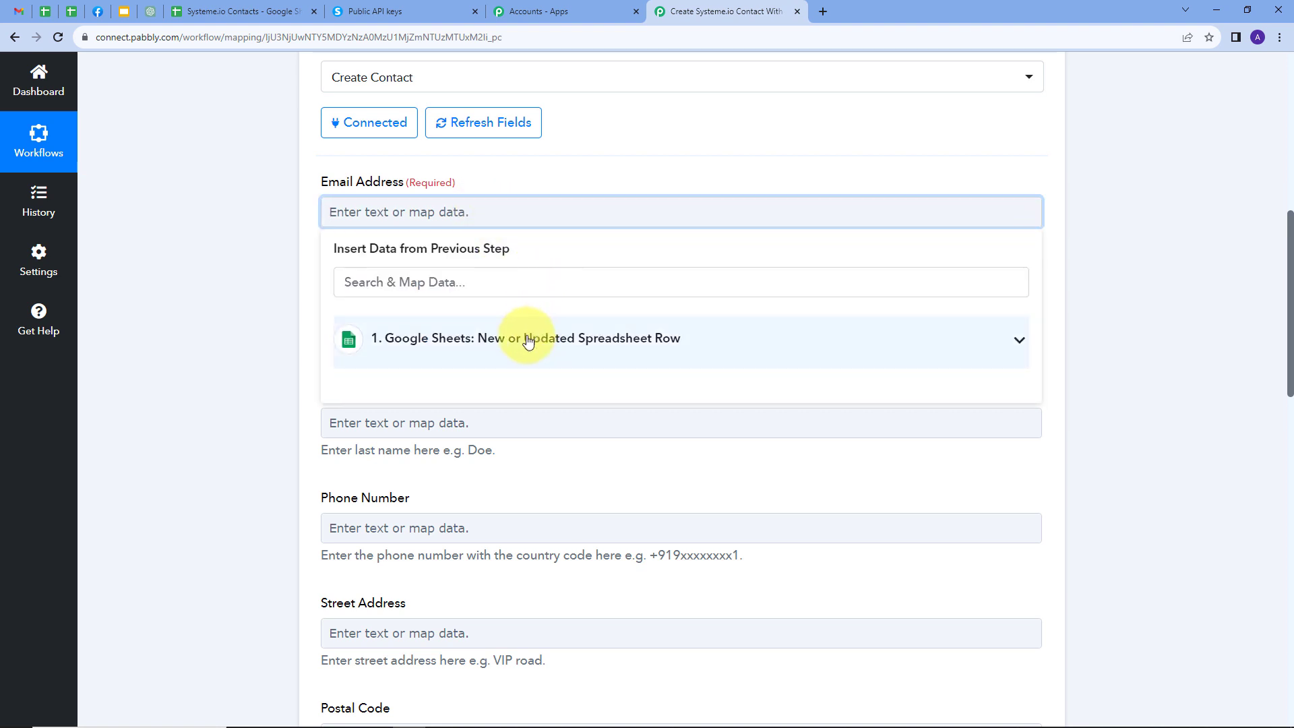
left_click(528, 341)
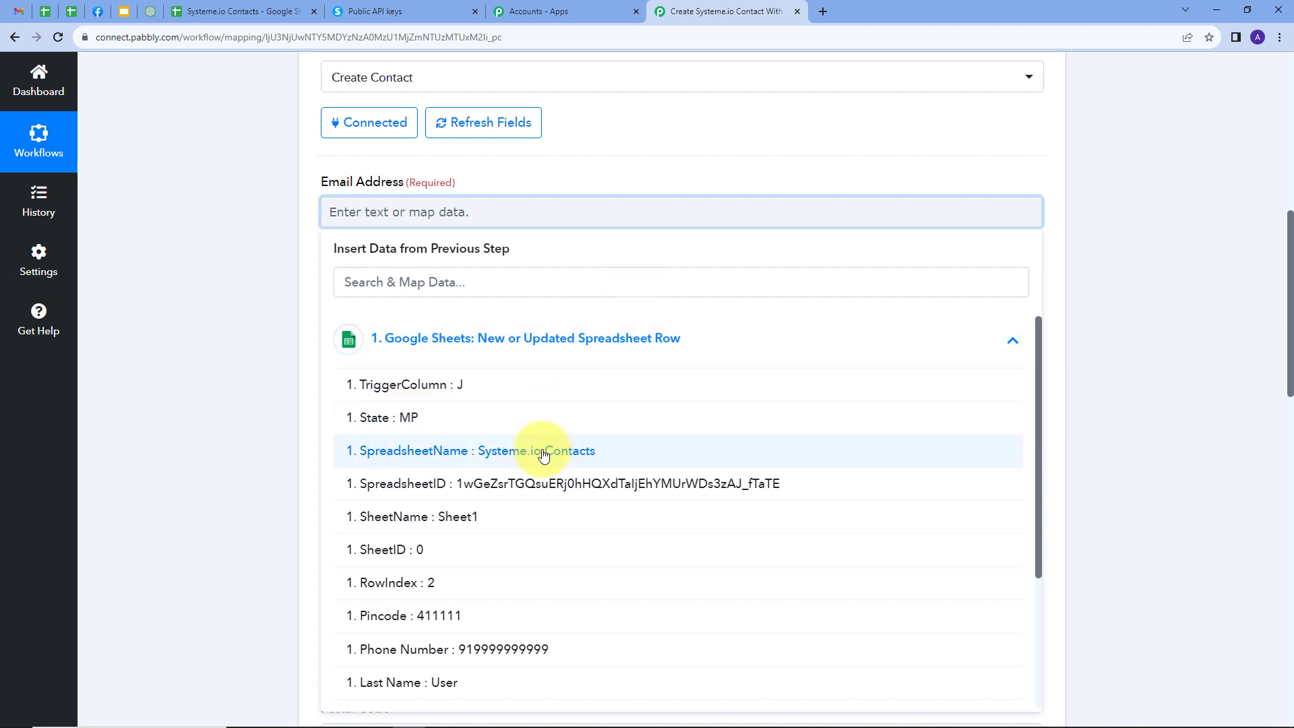
scroll(542, 455, "down", 1)
scroll(540, 456, "down", 1)
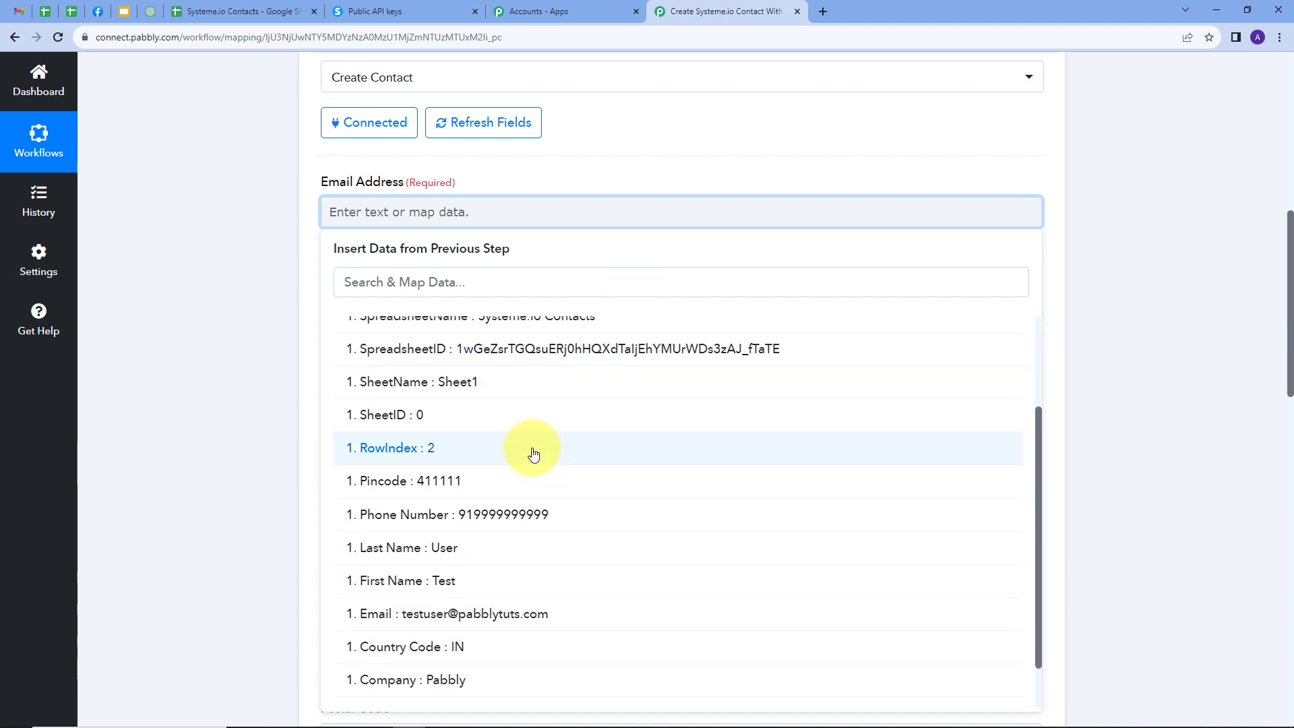
left_click(431, 617)
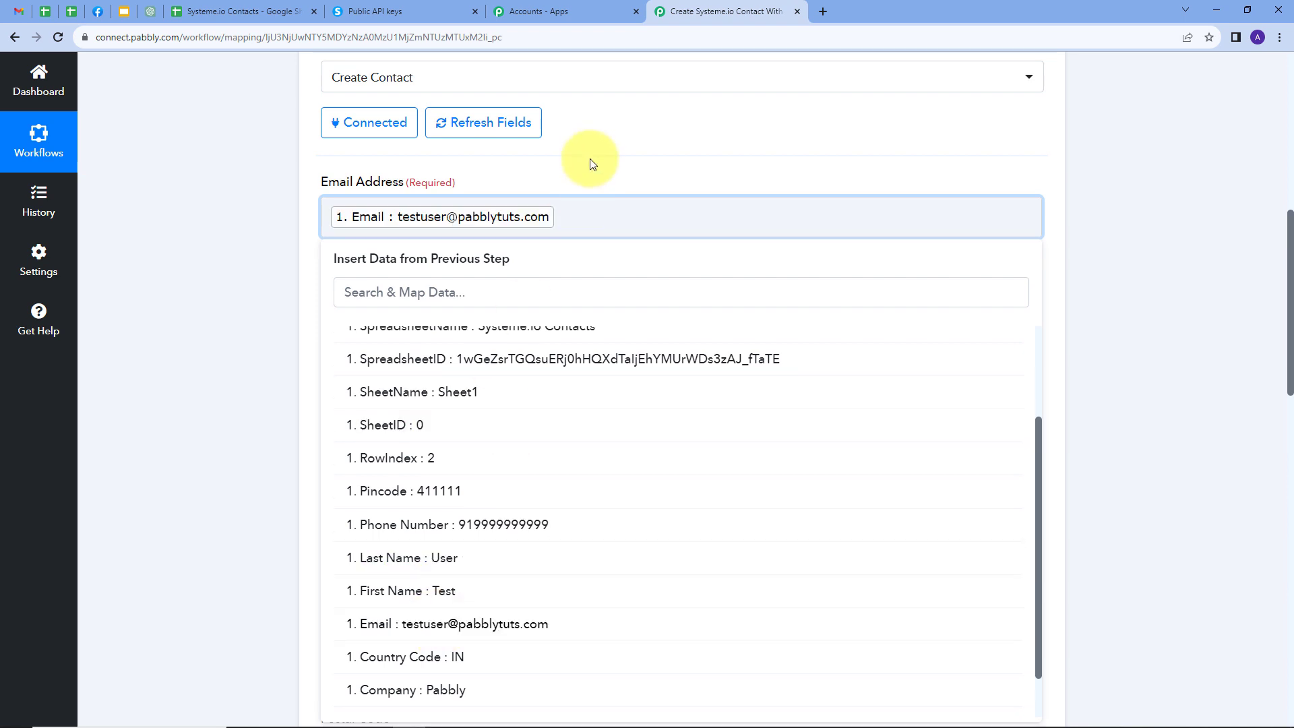
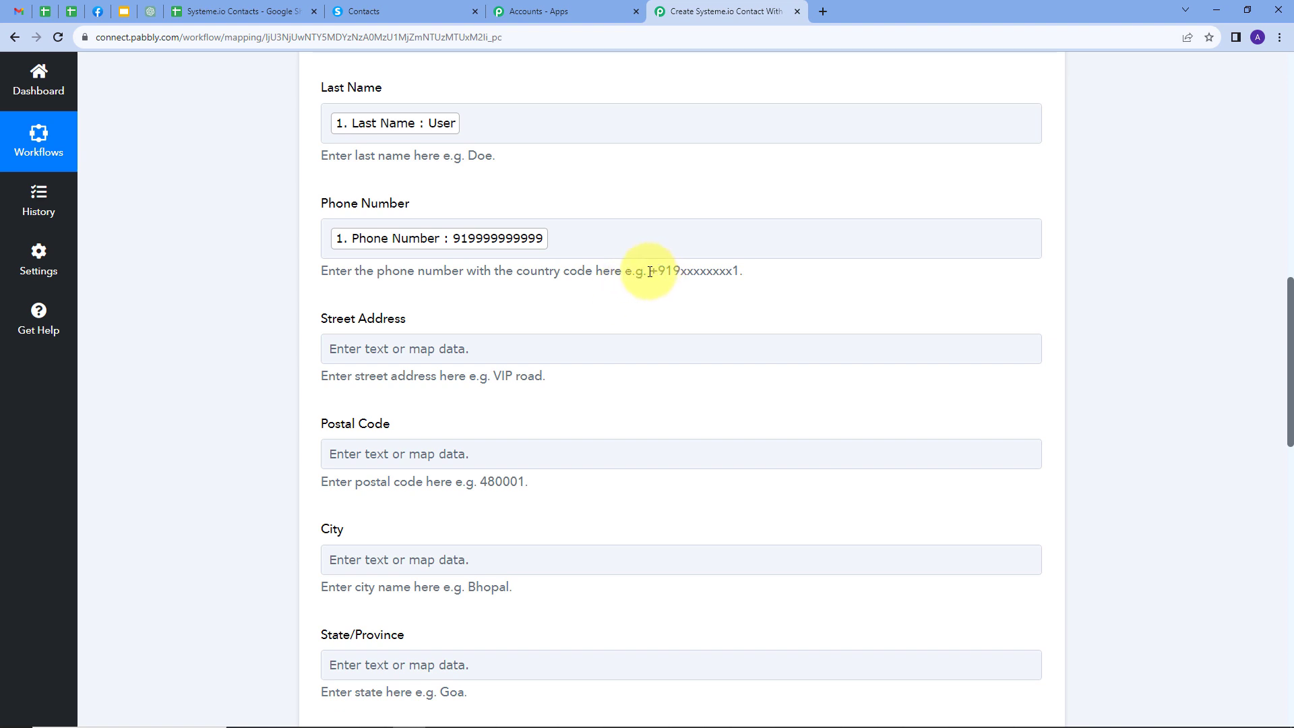
Add a + in front of the mapped value in the Phone Number field.
left_click(329, 239)
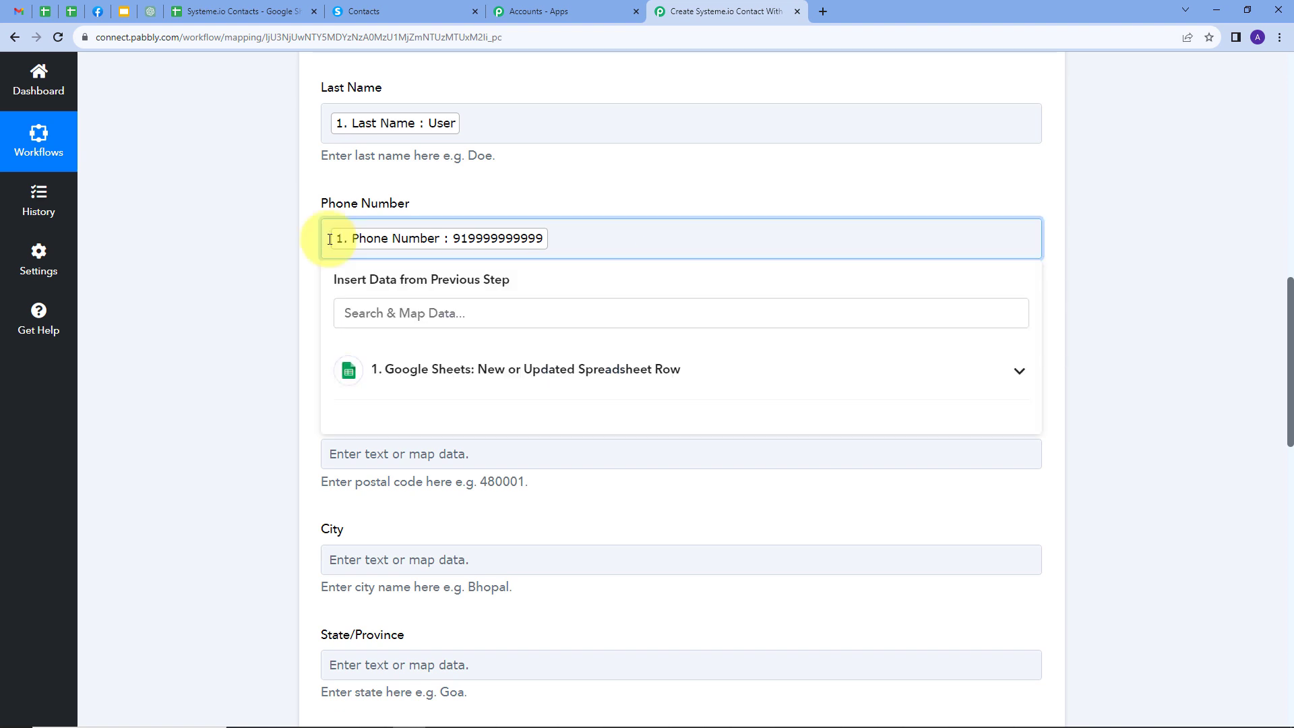
type("+")
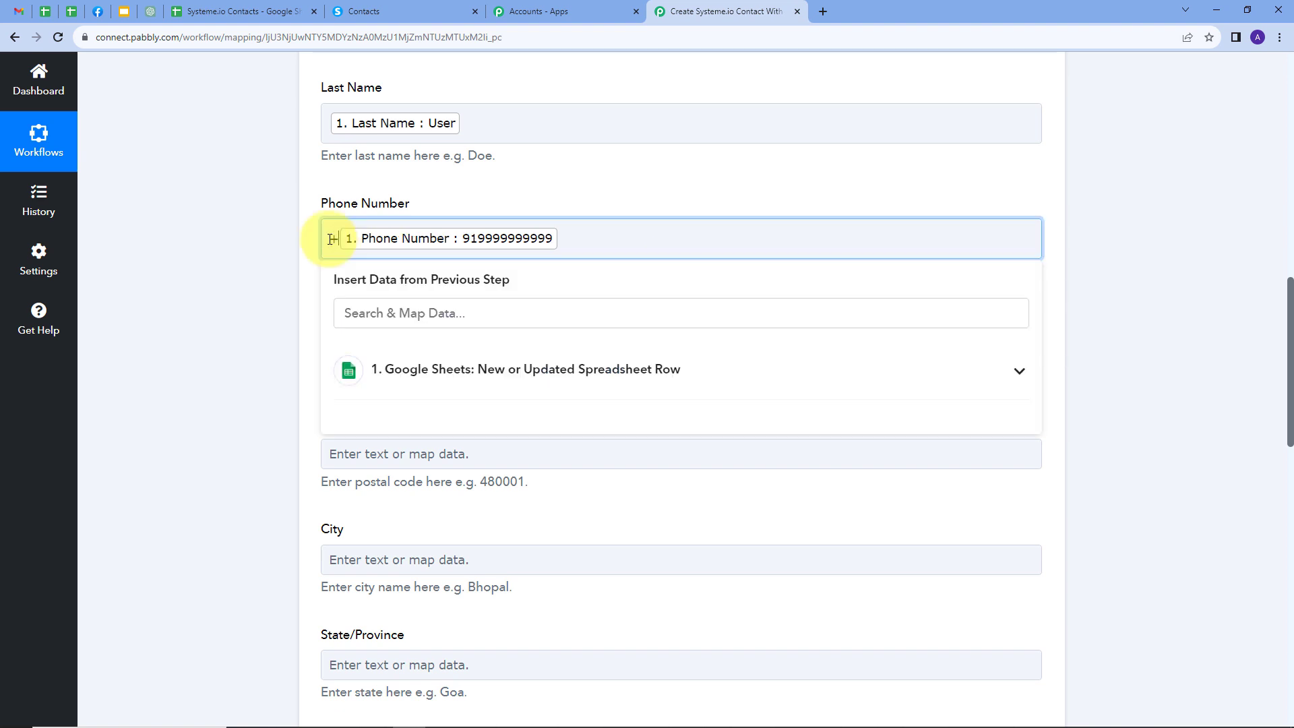
left_click(580, 197)
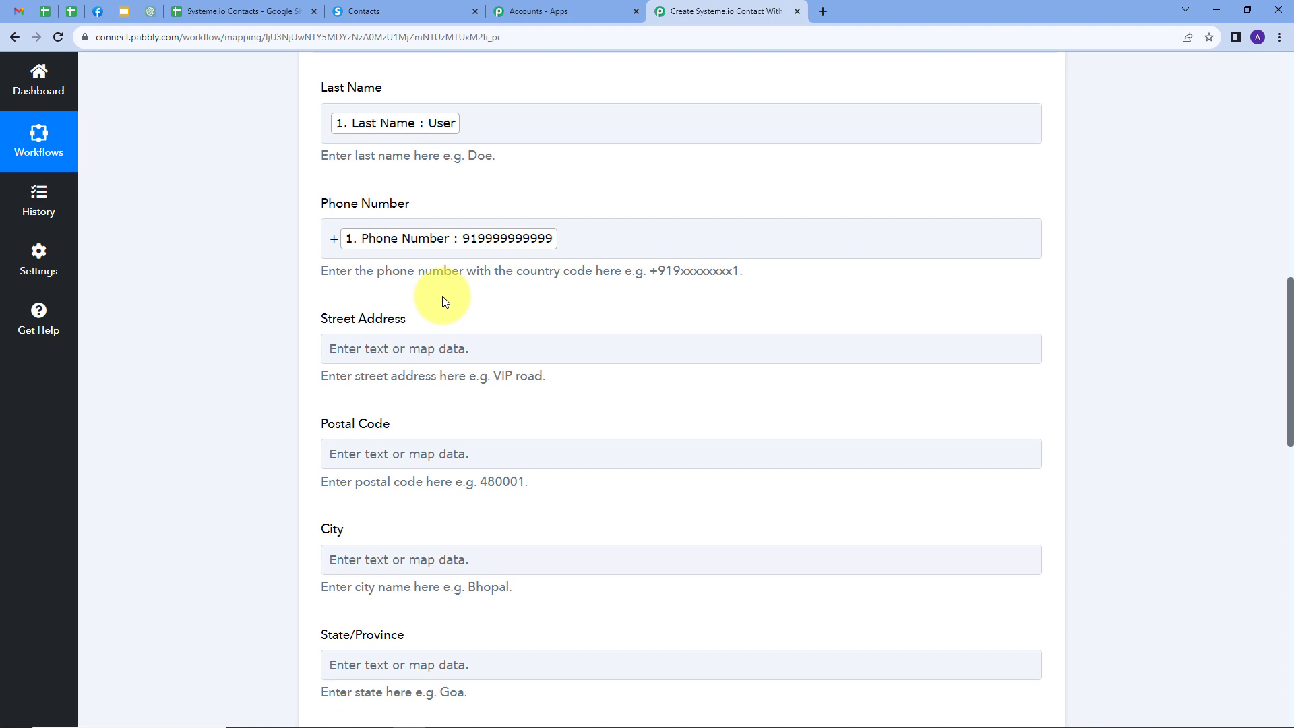
Map the Street Address field to the Address value from the Google Sheets trigger.
scroll(438, 297, "down", 1)
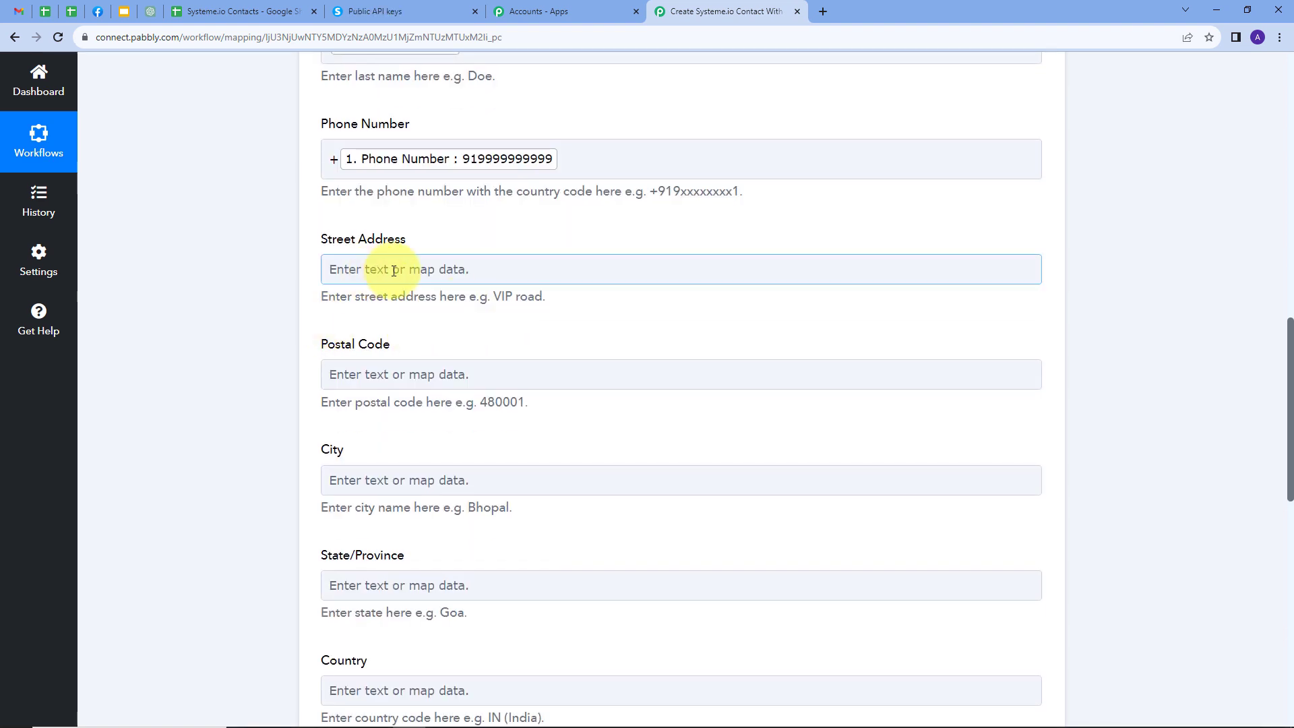
left_click(430, 267)
left_click(520, 377)
scroll(598, 331, "down", 2)
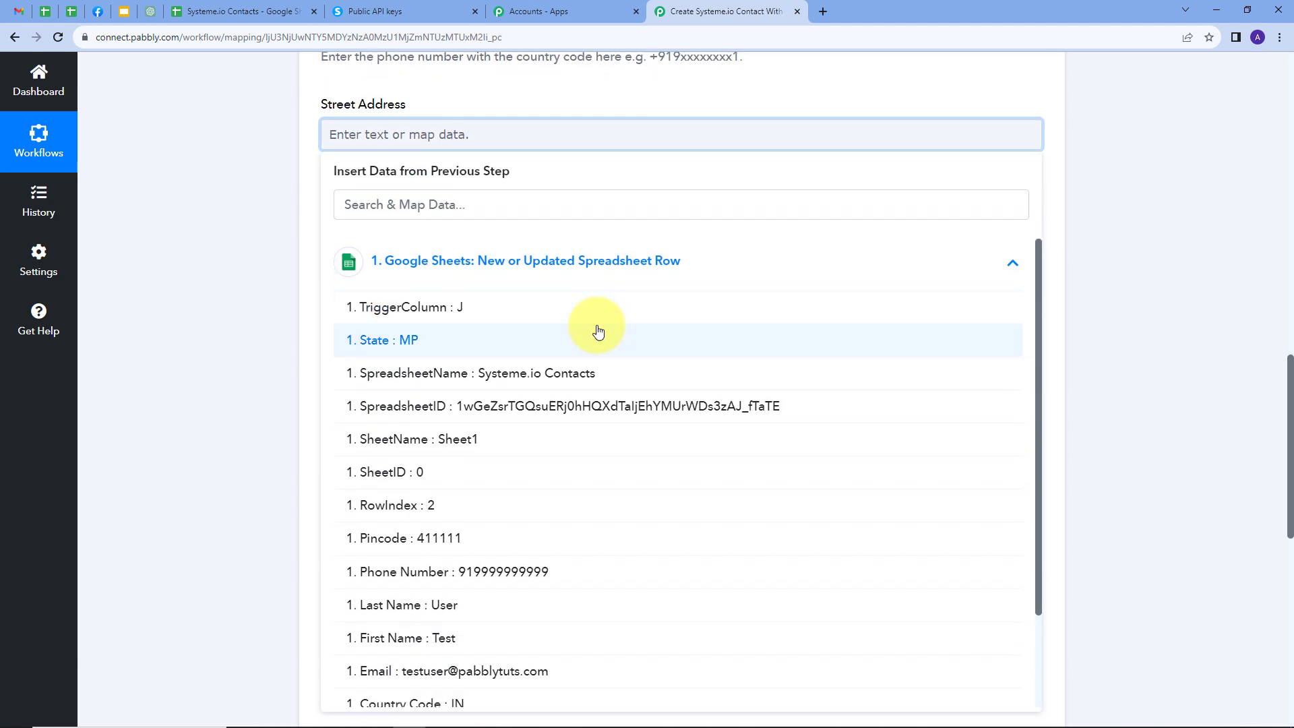
scroll(587, 404, "down", 2)
left_click(435, 671)
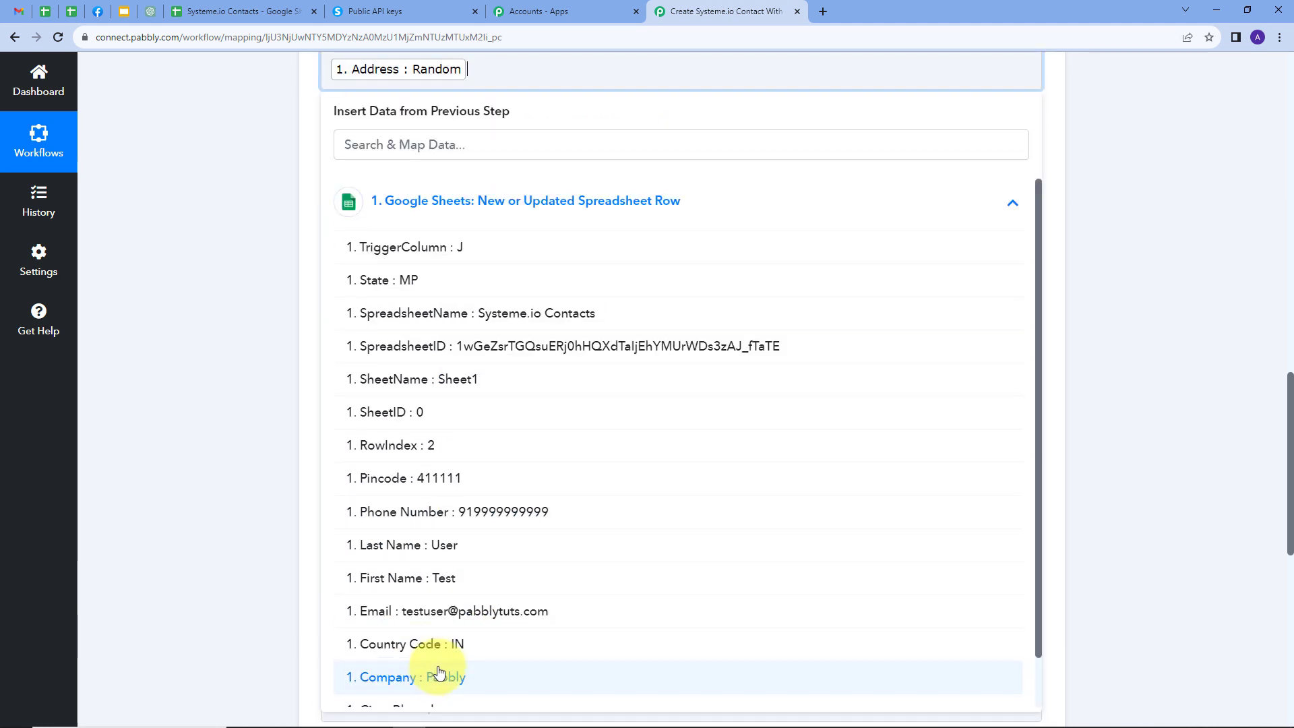
left_click(506, 100)
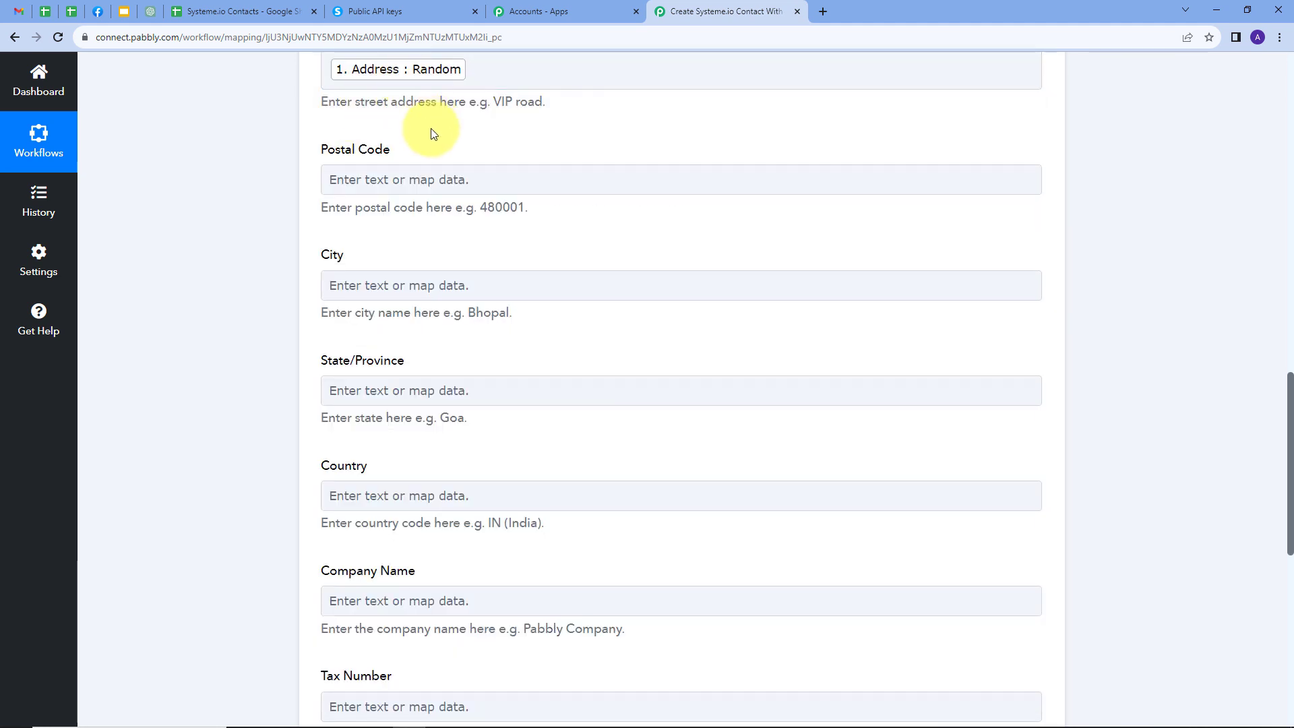
Map the Postal Code field to the Pincode value from the Google Sheets trigger.
left_click(400, 180)
left_click(519, 298)
scroll(476, 413, "down", 2)
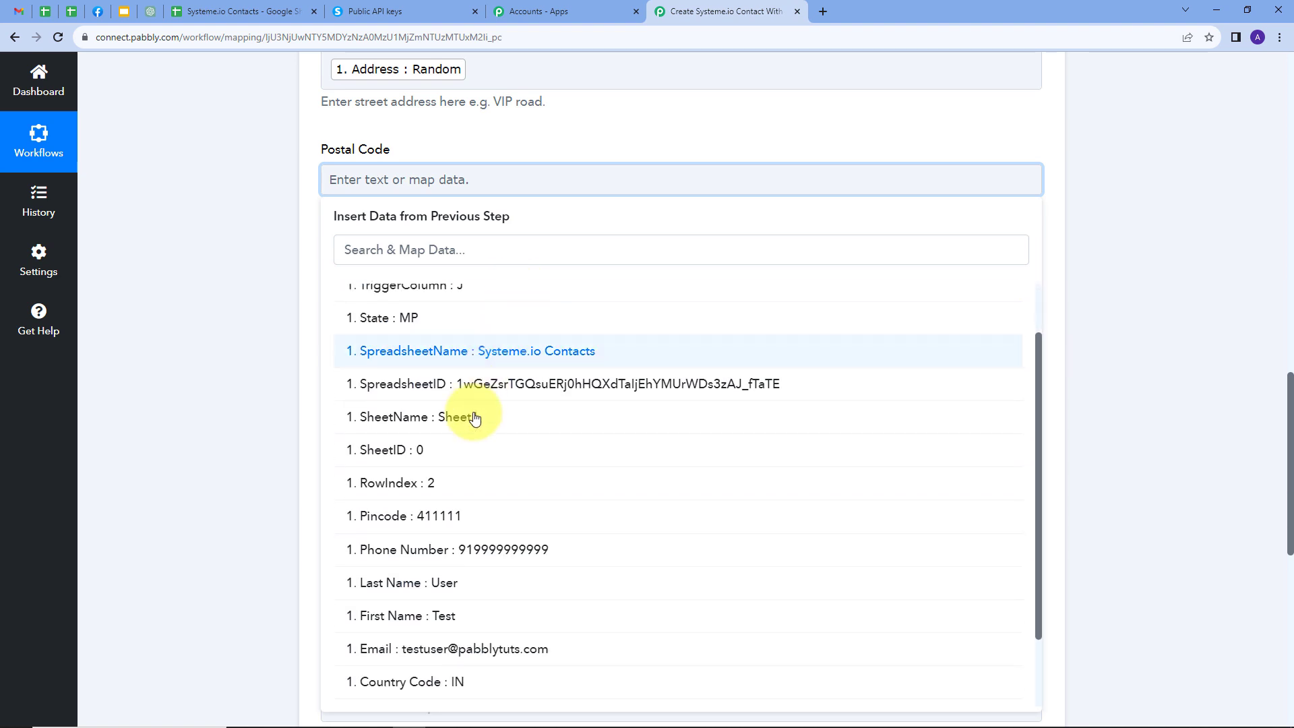
left_click(446, 526)
left_click(500, 151)
Map the City field to the City value from the Google Sheets trigger.
scroll(504, 152, "down", 2)
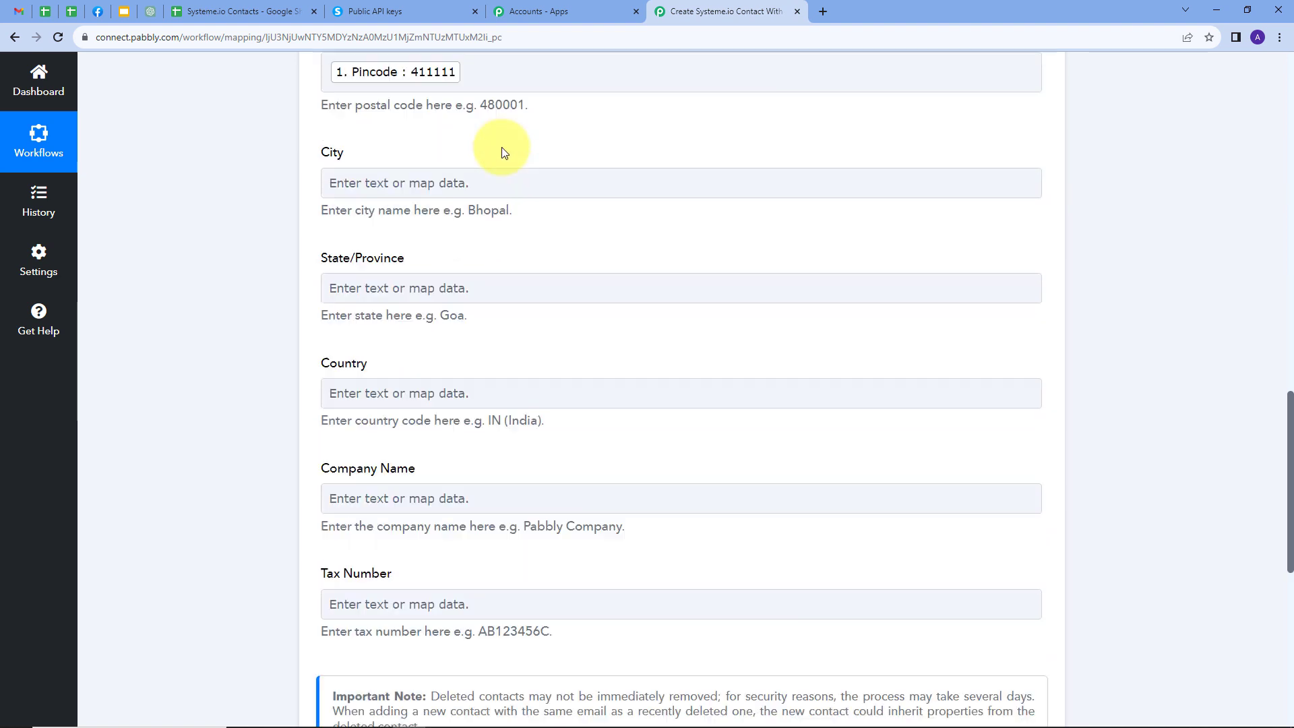
left_click(370, 161)
left_click(459, 289)
scroll(472, 351, "down", 3)
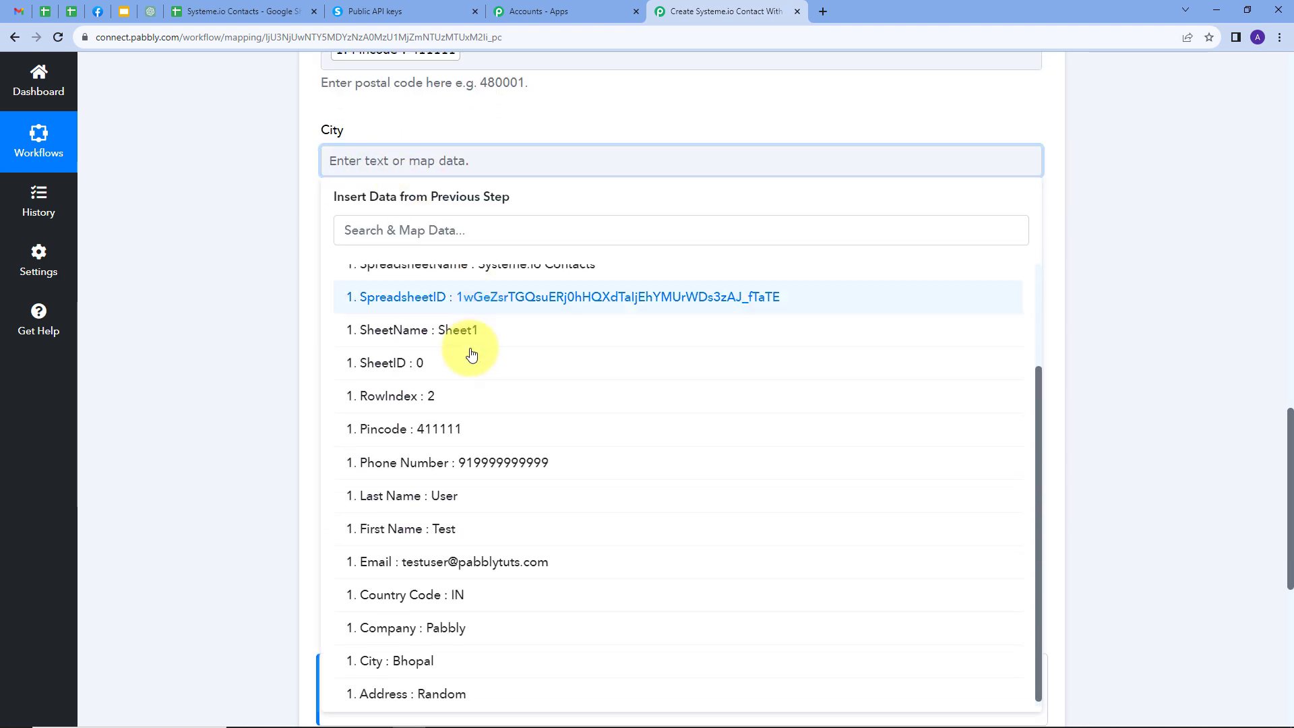
left_click(413, 667)
left_click(492, 114)
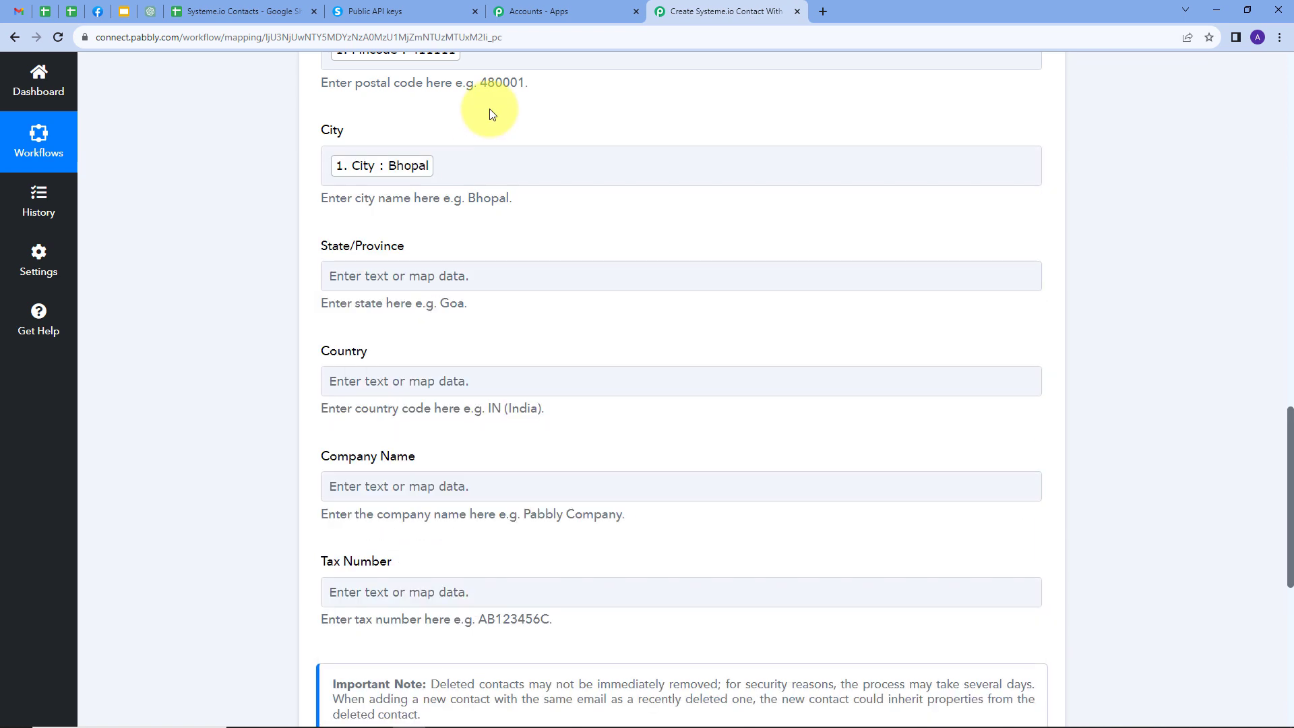
Map the State/Province field to the State value from the Google Sheets trigger.
left_click(436, 263)
left_click(457, 403)
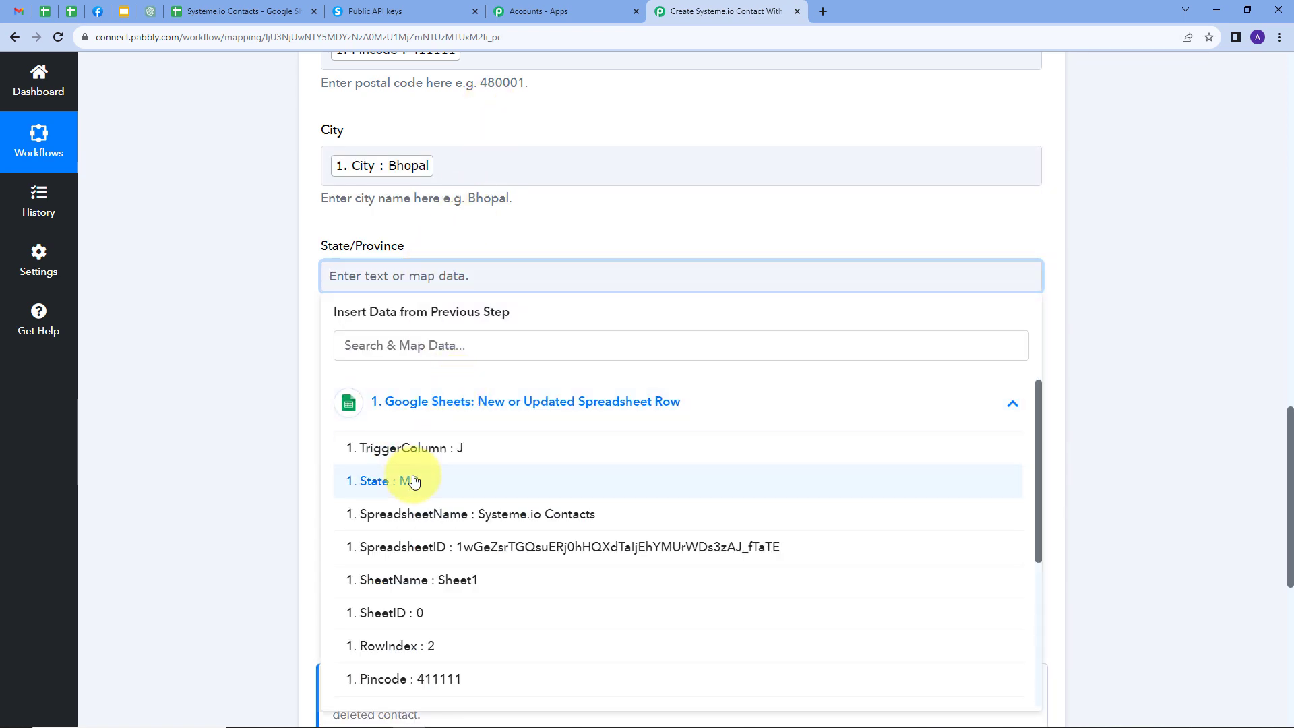
left_click(414, 481)
left_click(476, 231)
Map the Country field to the Country Code value from the Google Sheets trigger.
scroll(476, 266, "down", 1)
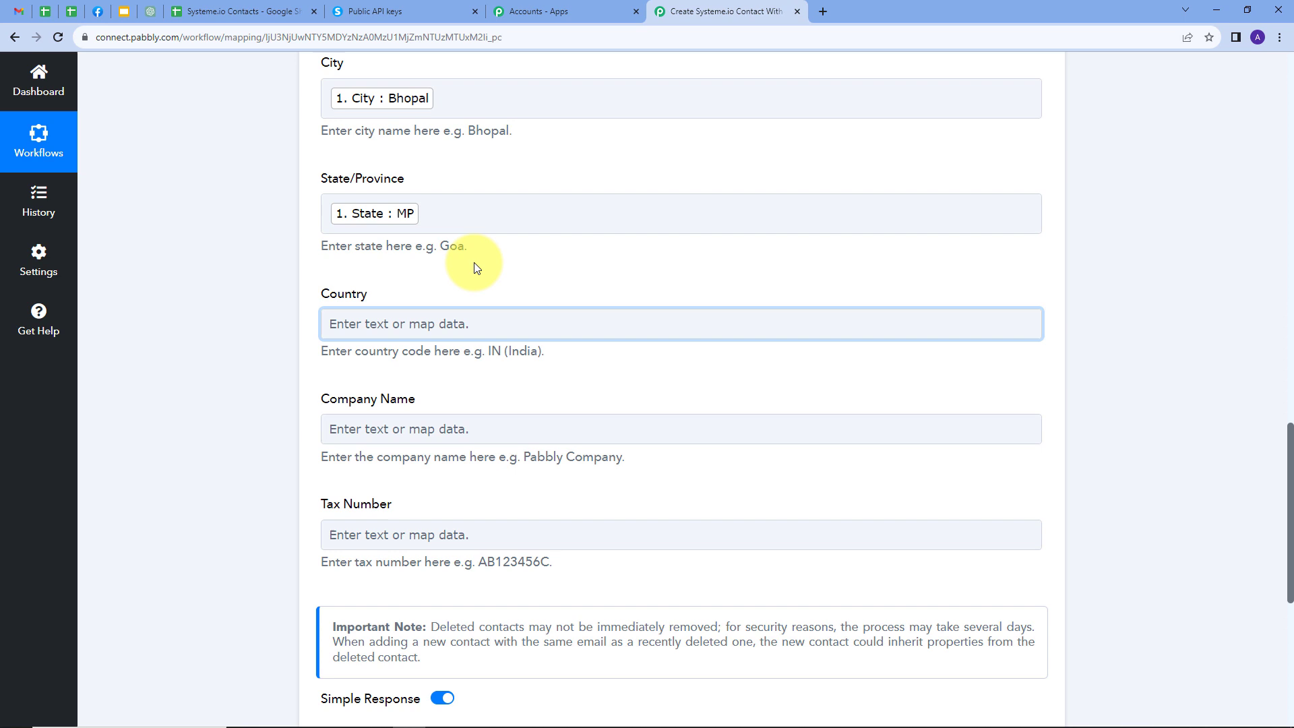
left_click(463, 323)
left_click(477, 438)
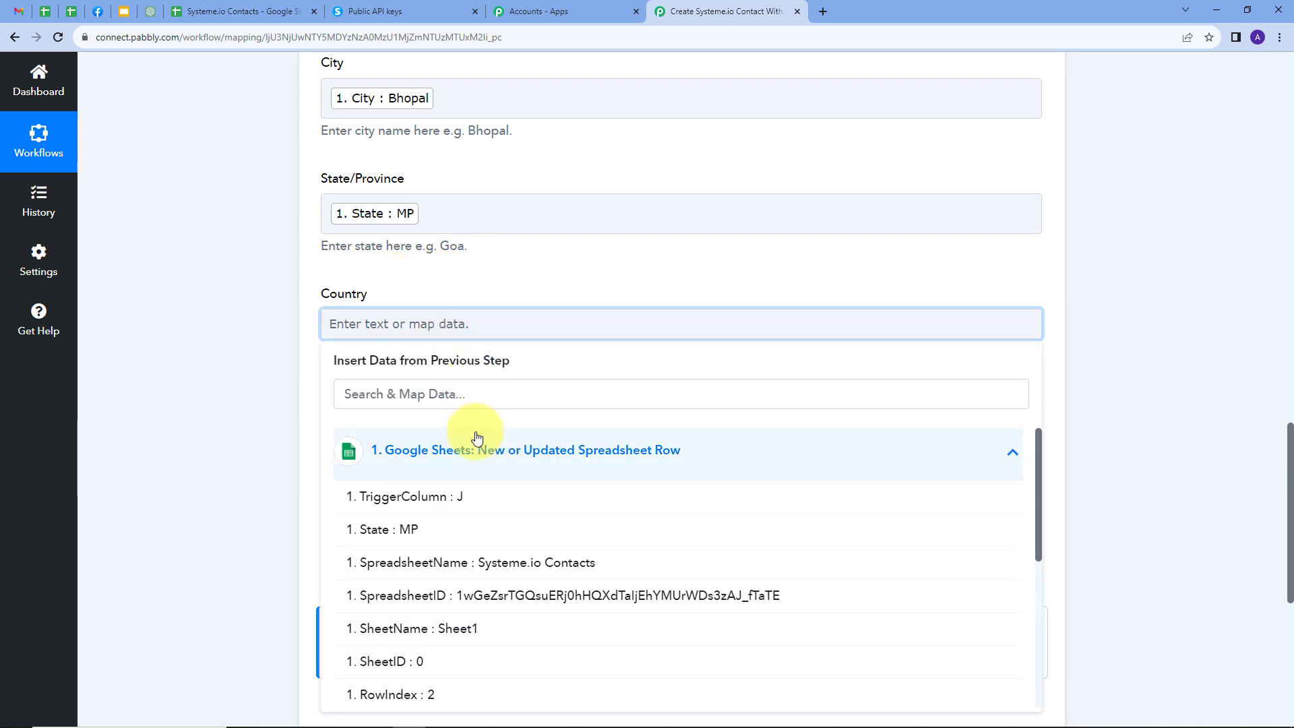
scroll(485, 468, "down", 5)
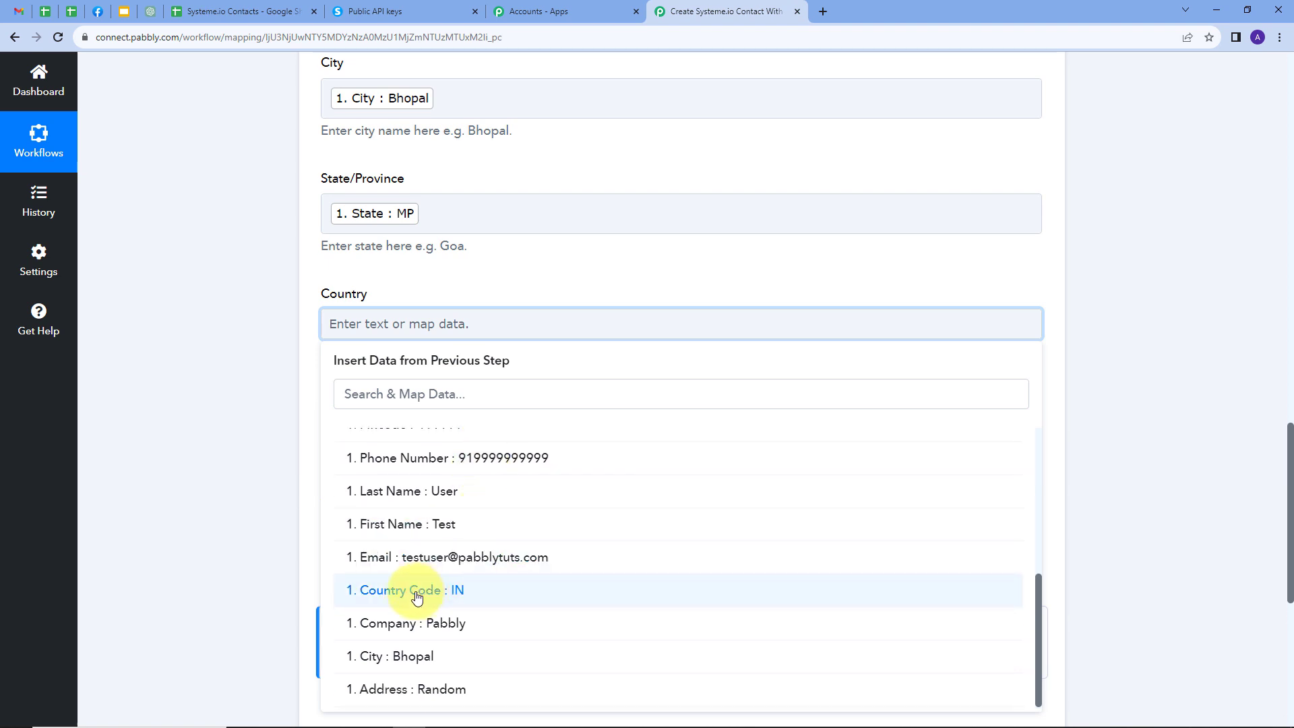
left_click(418, 597)
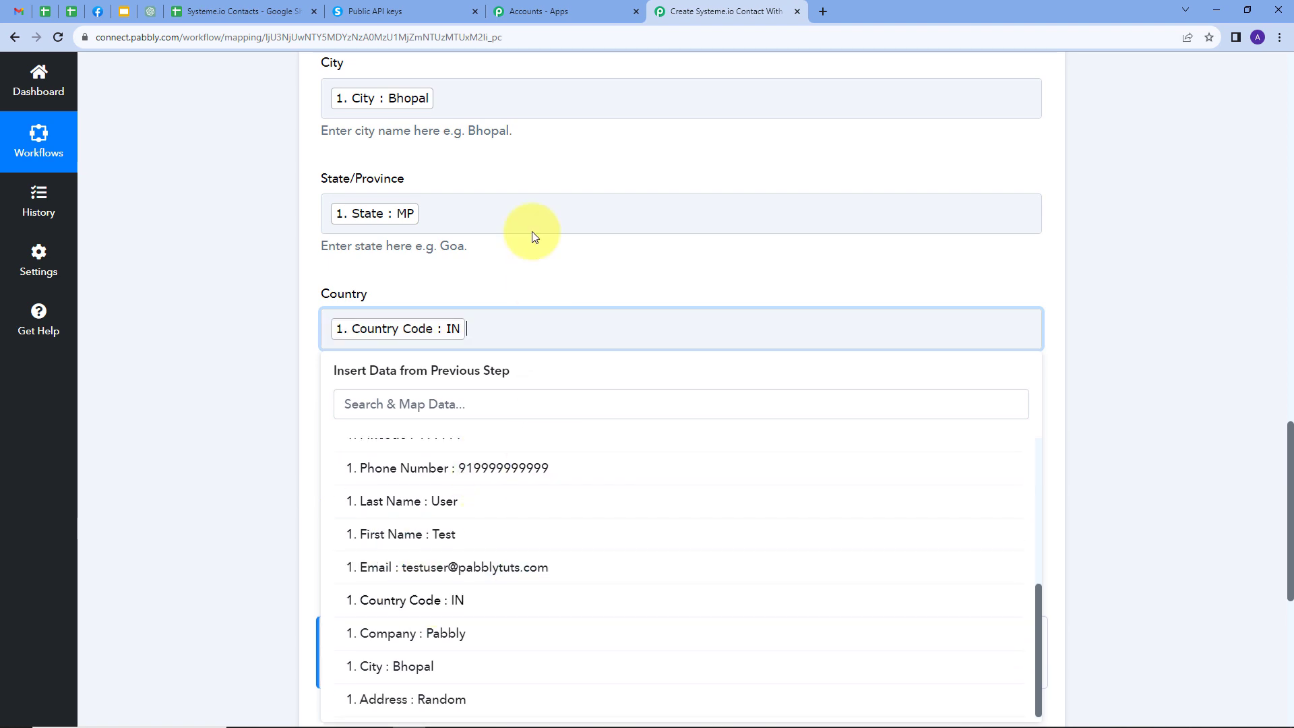
left_click(531, 270)
Map the Company Name field to the Company value from the Google Sheets trigger.
scroll(532, 270, "down", 1)
left_click(416, 372)
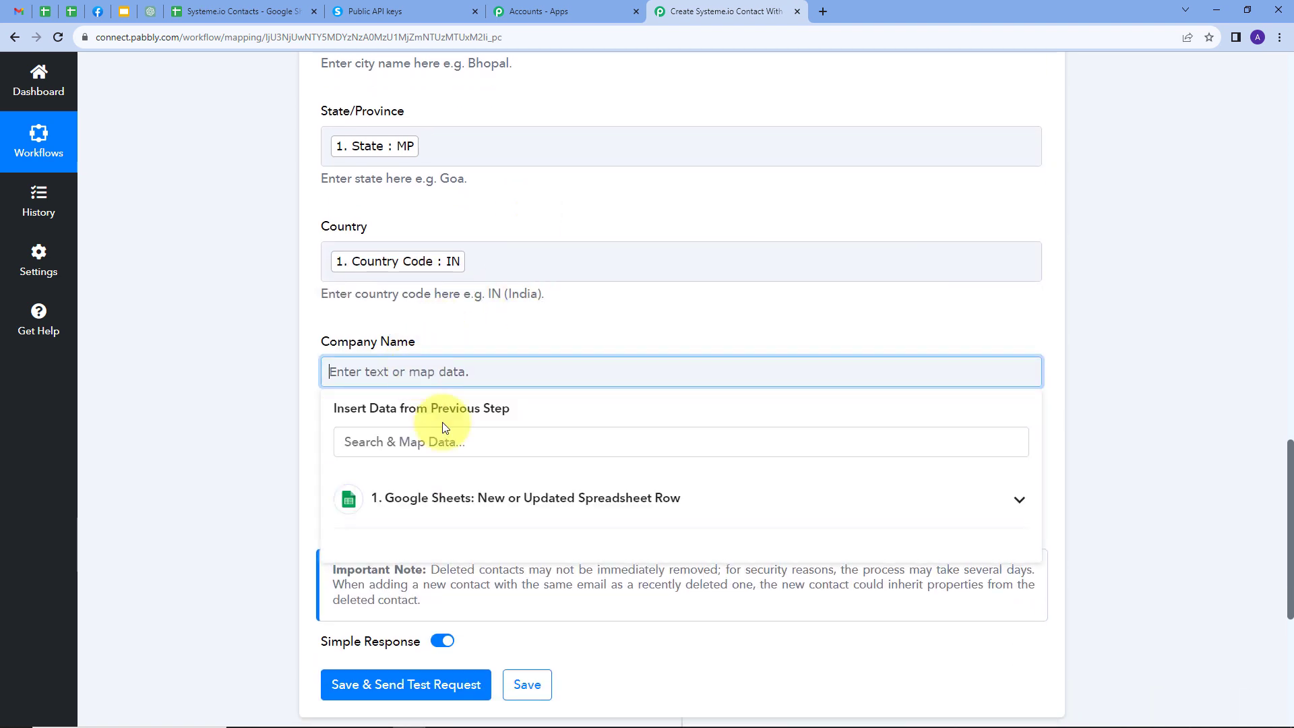
left_click(455, 493)
left_click(455, 621)
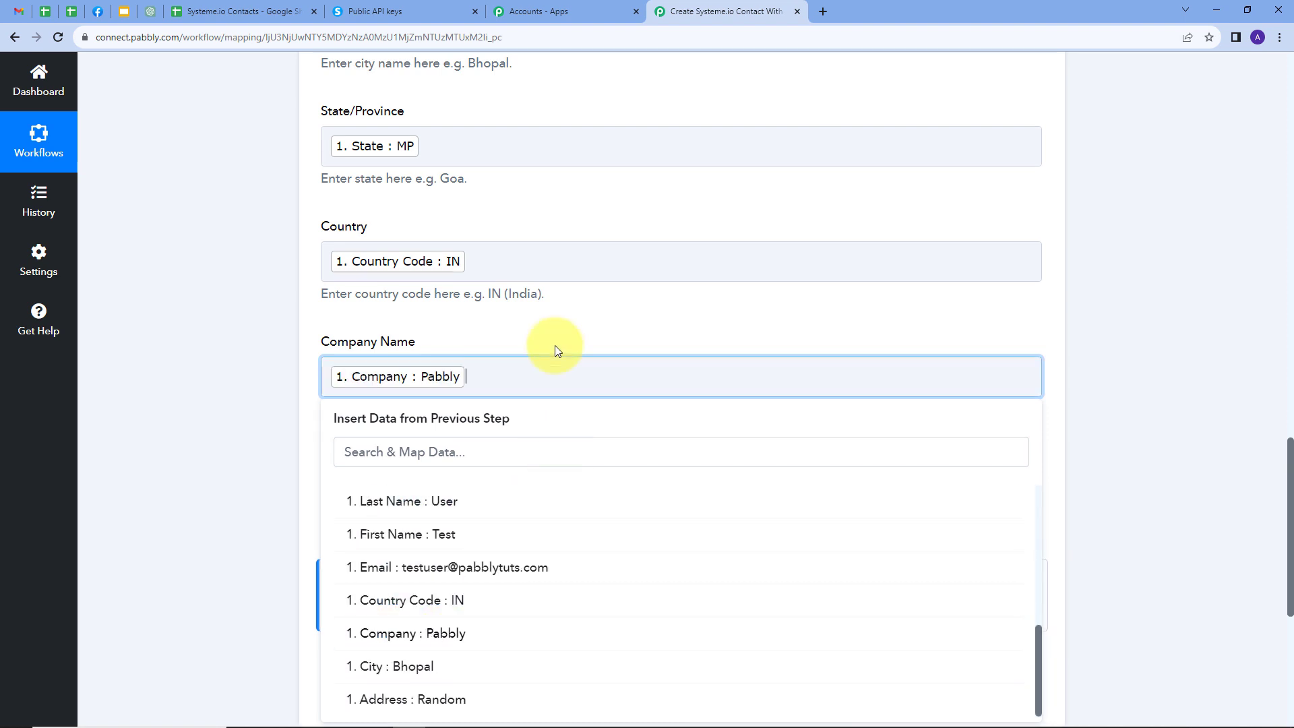
left_click(556, 342)
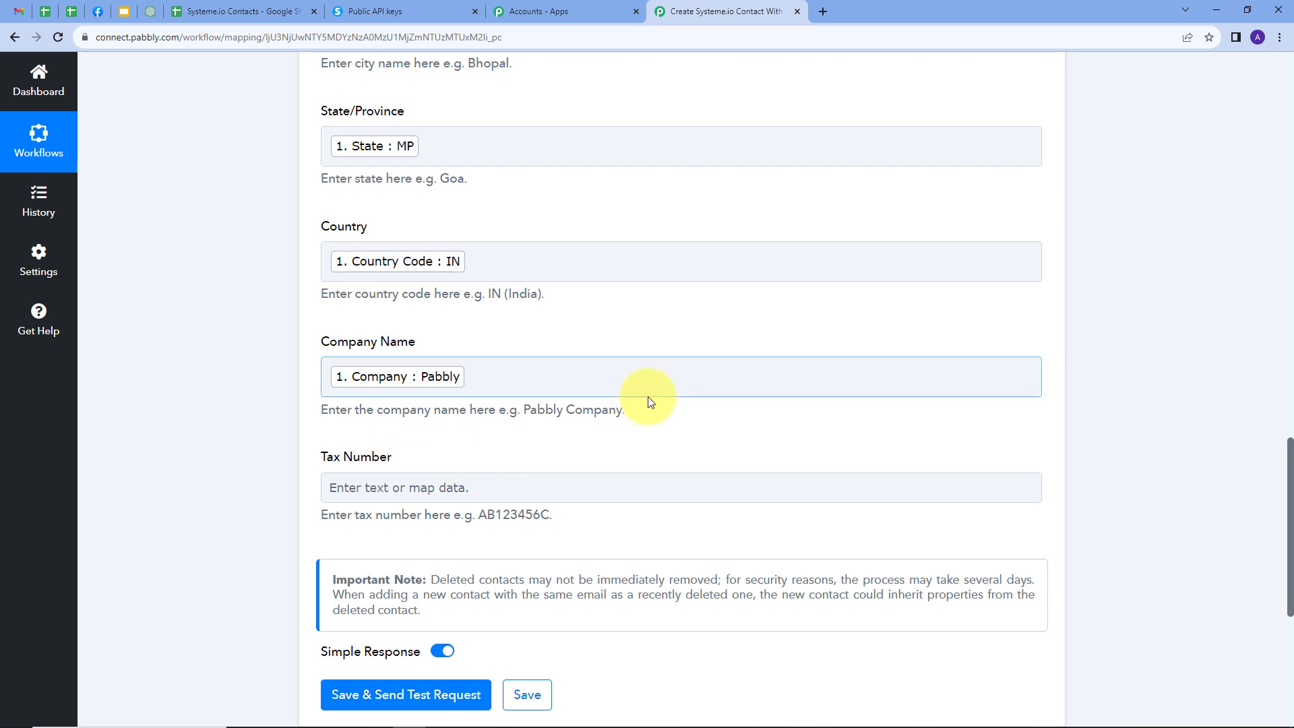
Save the Create Contact action with a test request, leaving Tax Number empty, and check the contact Id in the received response.
scroll(647, 399, "down", 1)
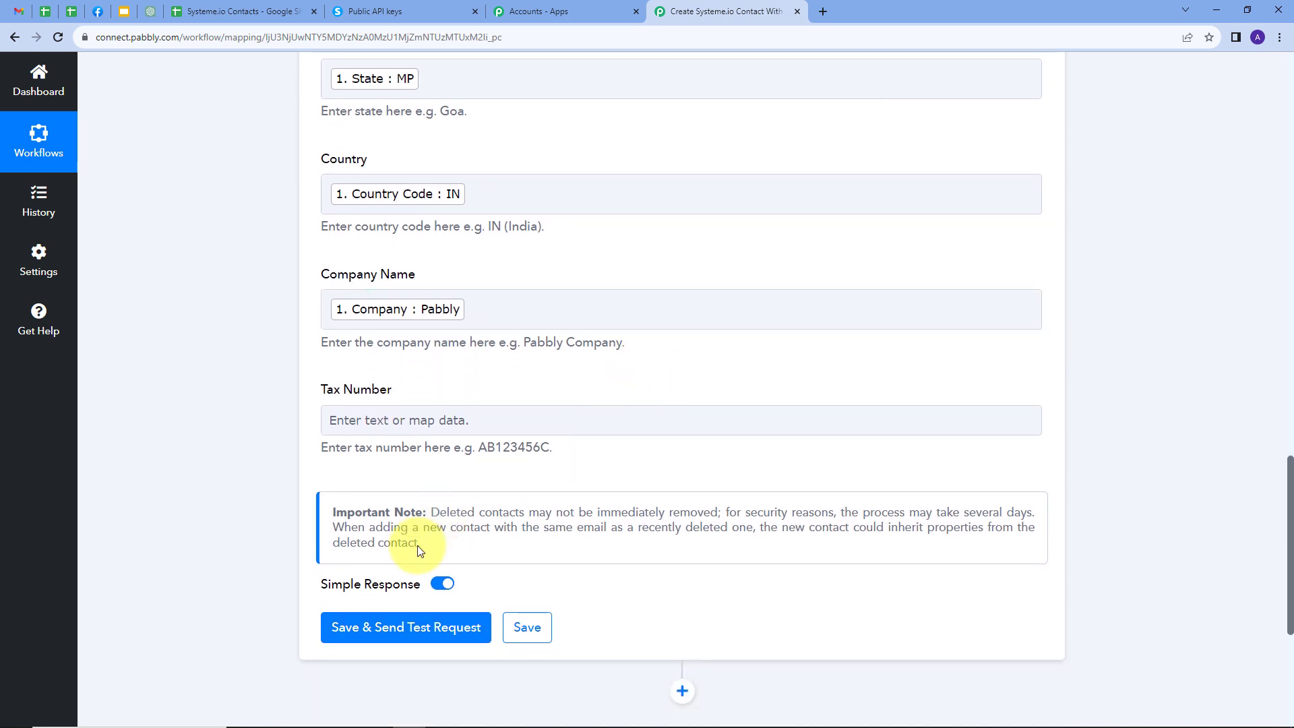
left_click(414, 636)
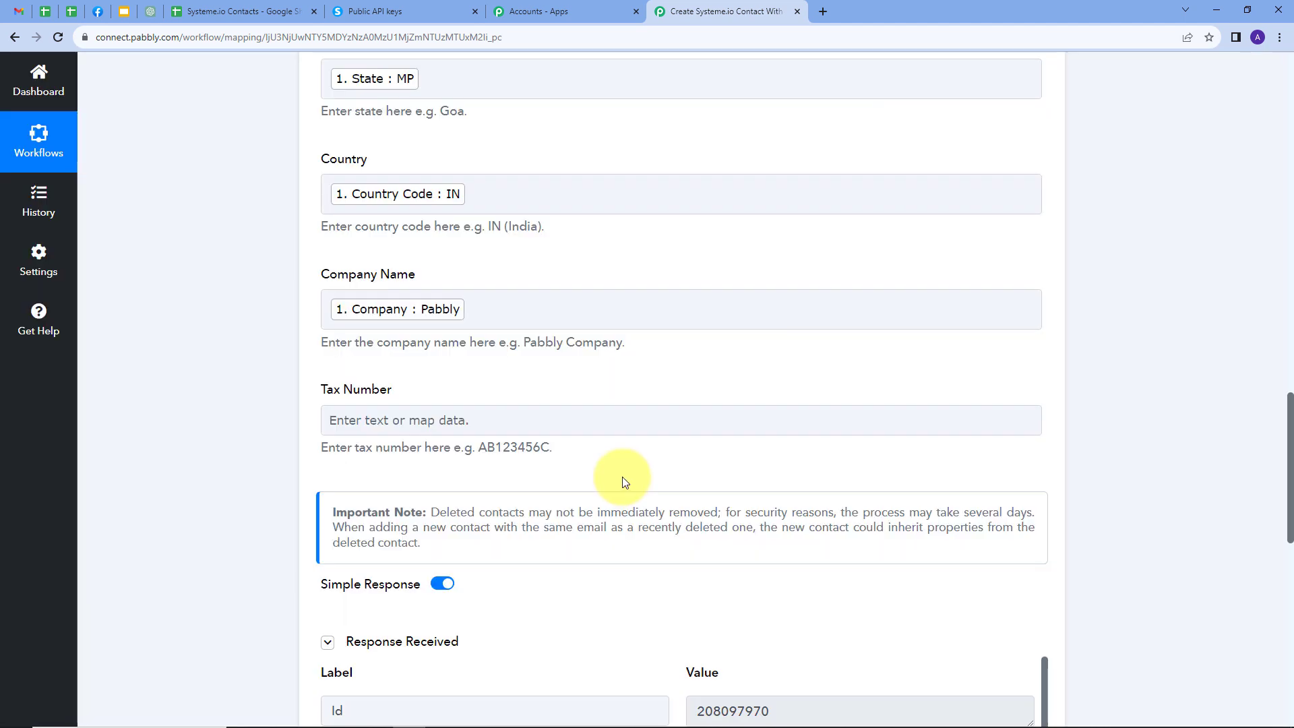
scroll(748, 391, "down", 2)
scroll(842, 338, "down", 5)
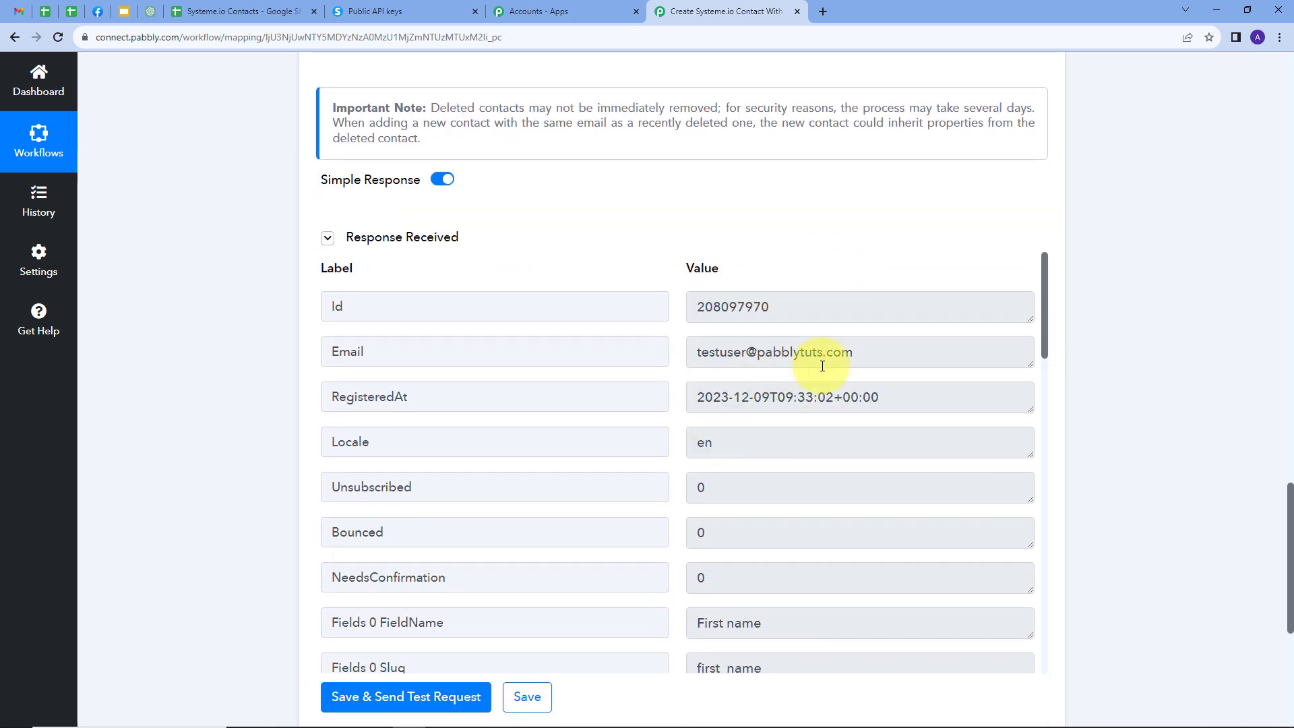
left_click_drag(786, 301, 682, 310)
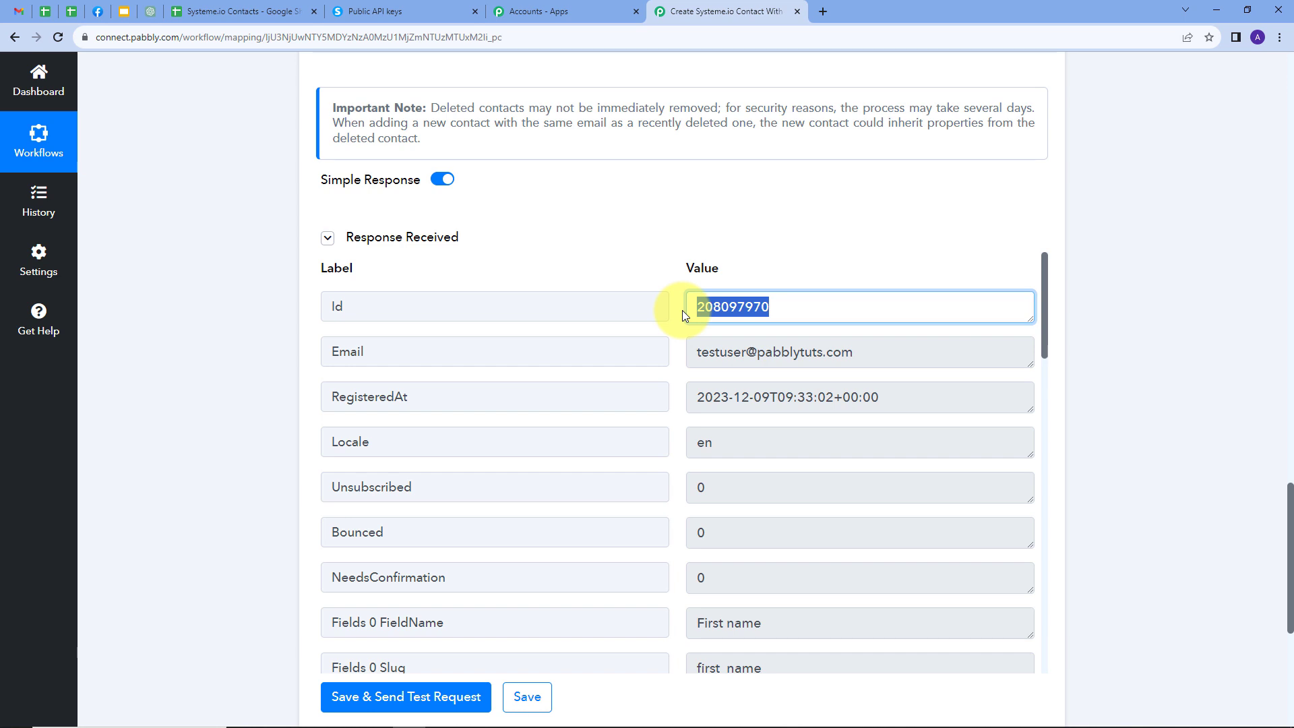
Switch to Systeme.io and open the newly registered test contact's record from the contacts list.
left_click(388, 8)
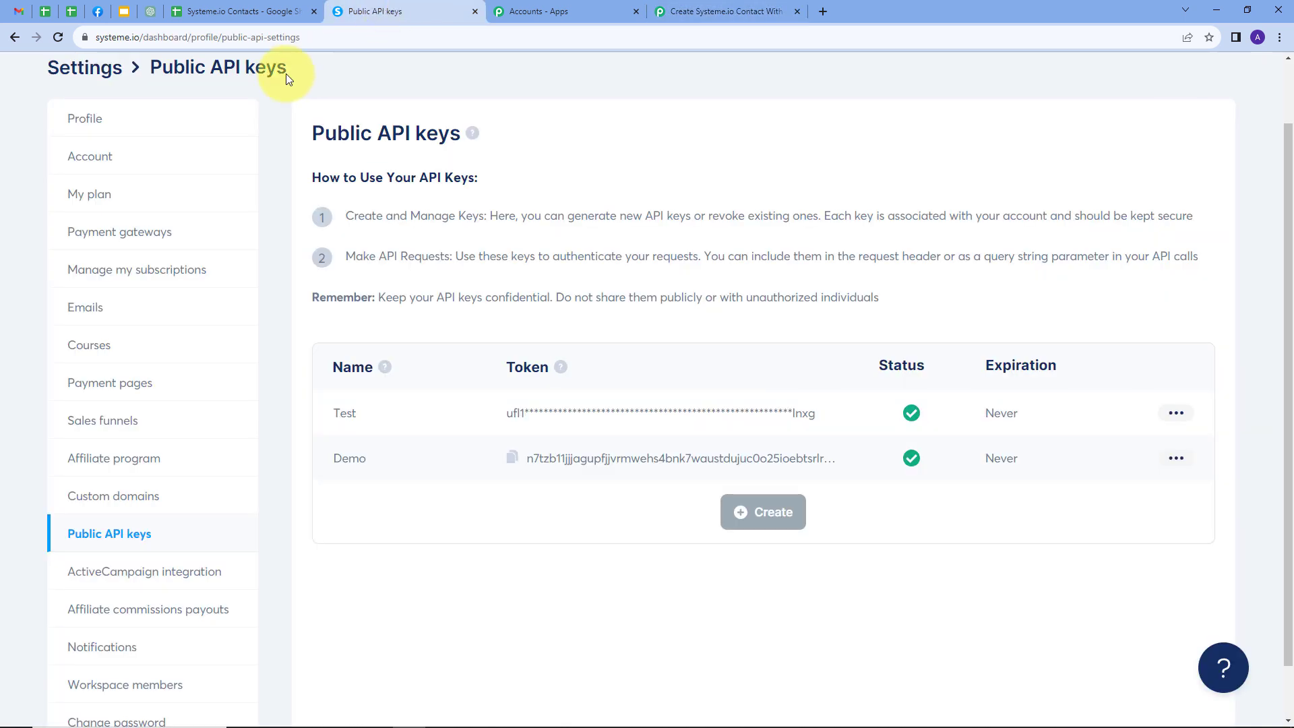
scroll(226, 110, "up", 1)
mouse_move(649, 84)
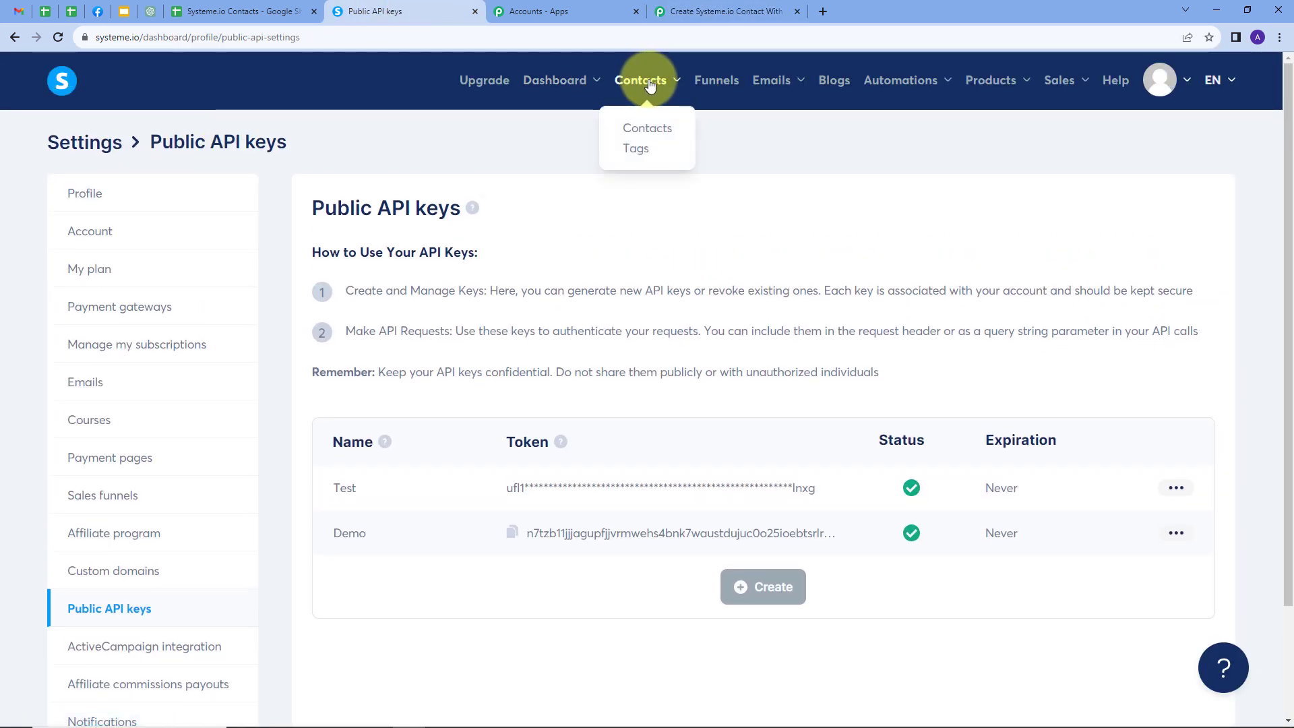
left_click(647, 128)
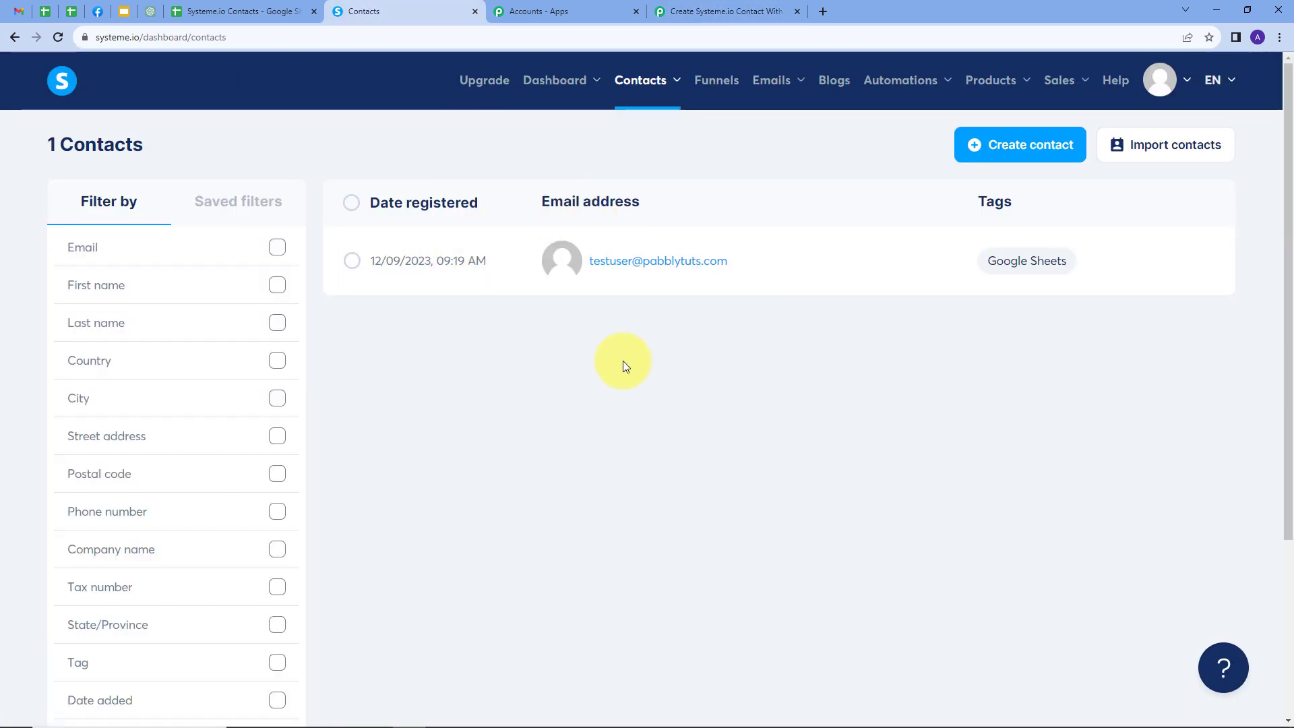
left_click(645, 261)
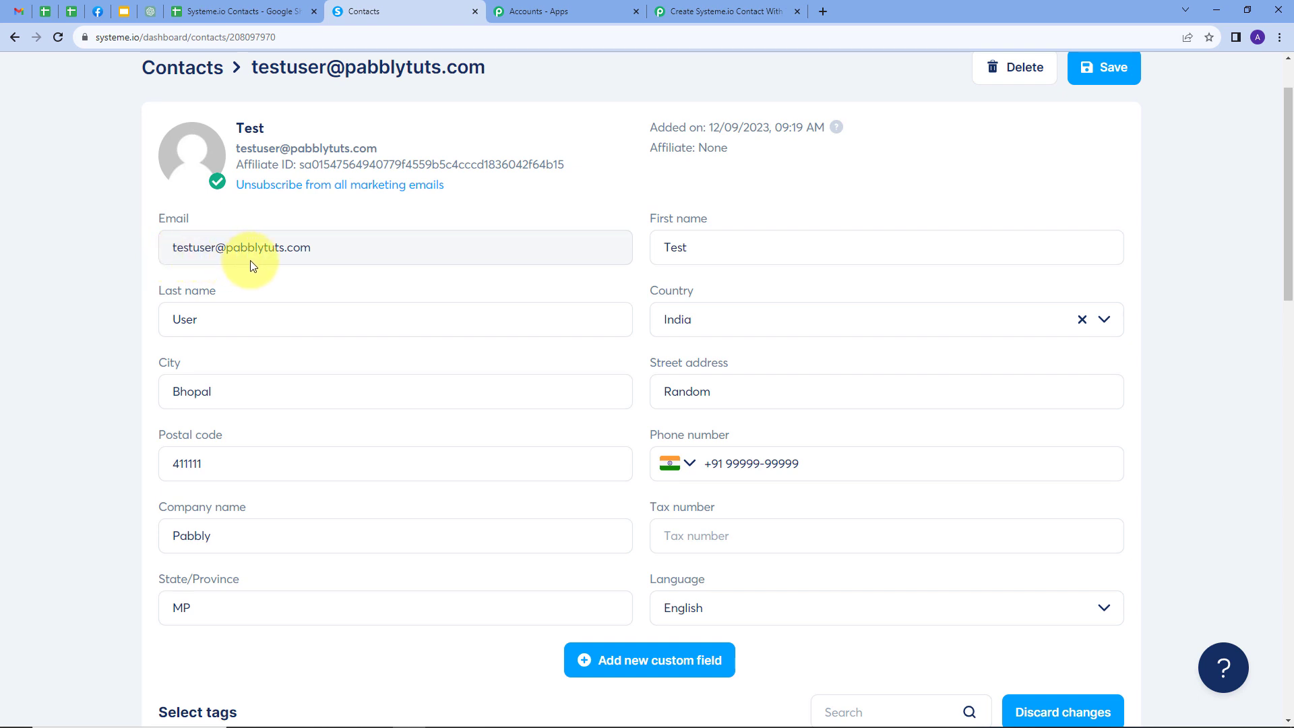
Check the contact's name, country, city, street address, postal code, phone number, company and state fields against the mapped data.
left_click_drag(710, 248, 600, 254)
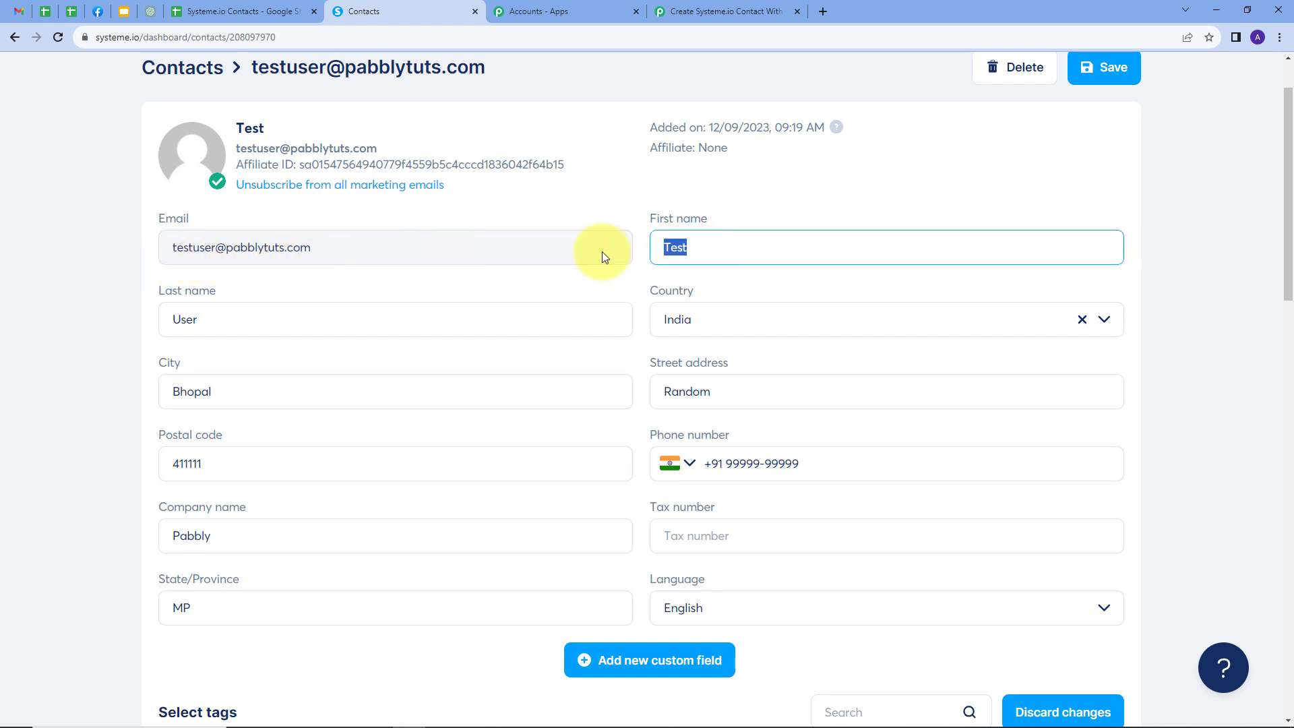
left_click_drag(202, 319, 168, 326)
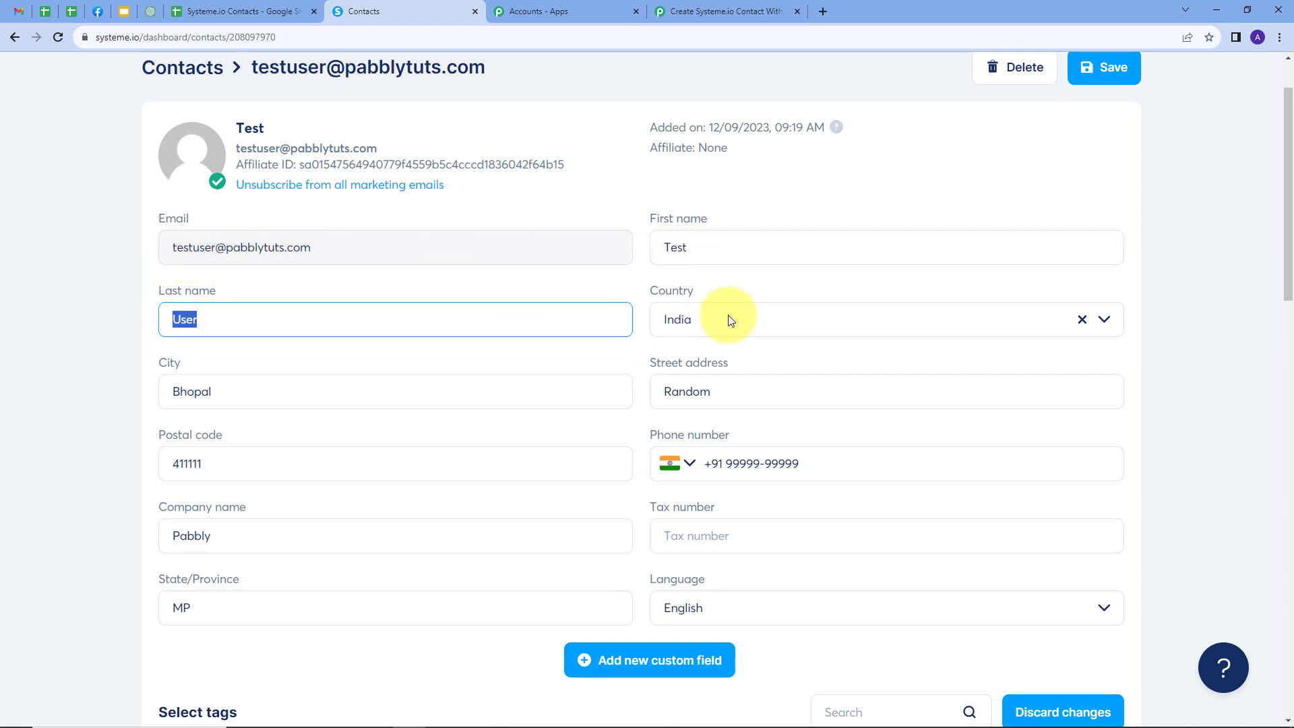
left_click_drag(731, 318, 641, 331)
left_click_drag(305, 388, 83, 390)
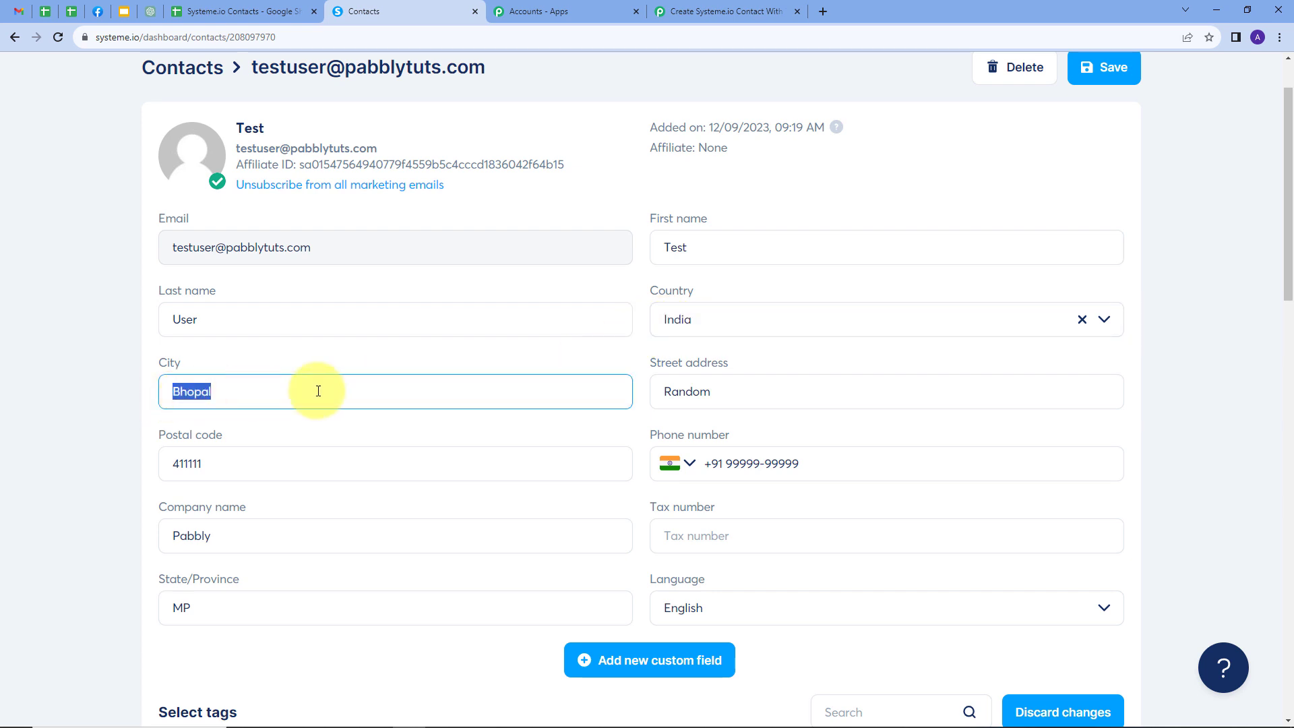
left_click_drag(737, 387, 651, 392)
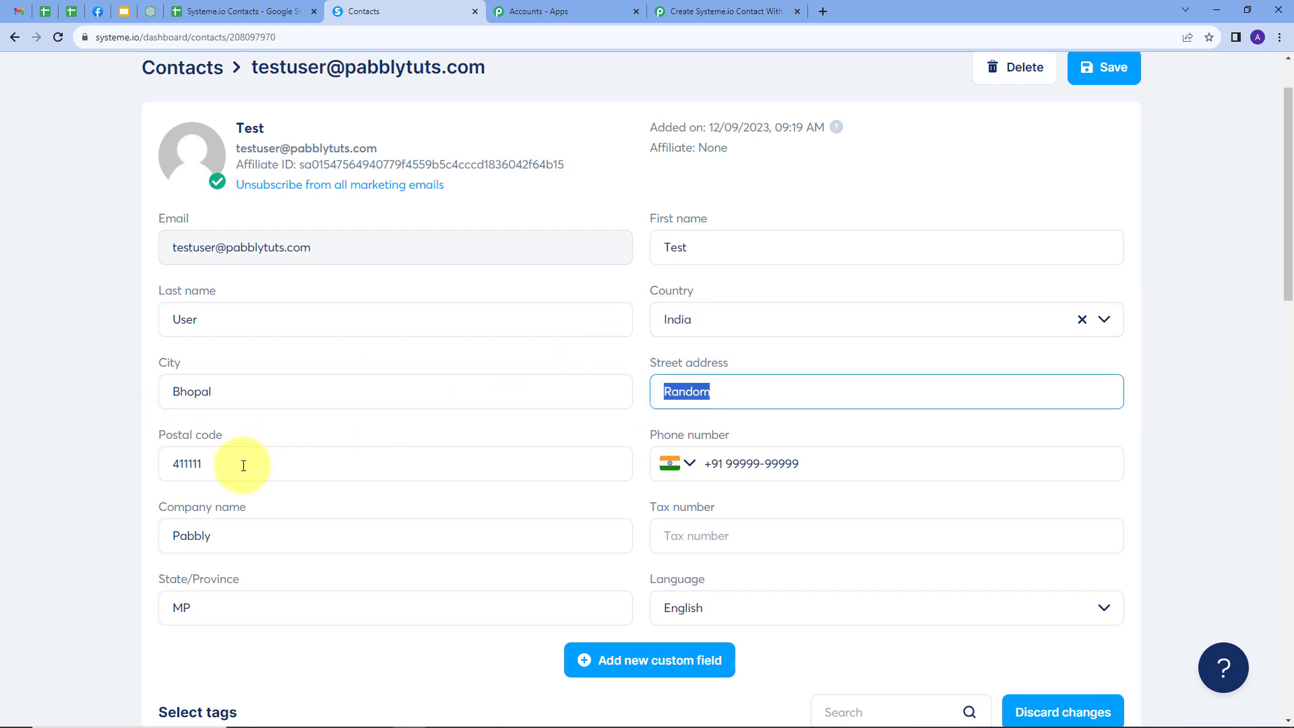
left_click_drag(245, 462, 116, 471)
left_click_drag(835, 465, 671, 463)
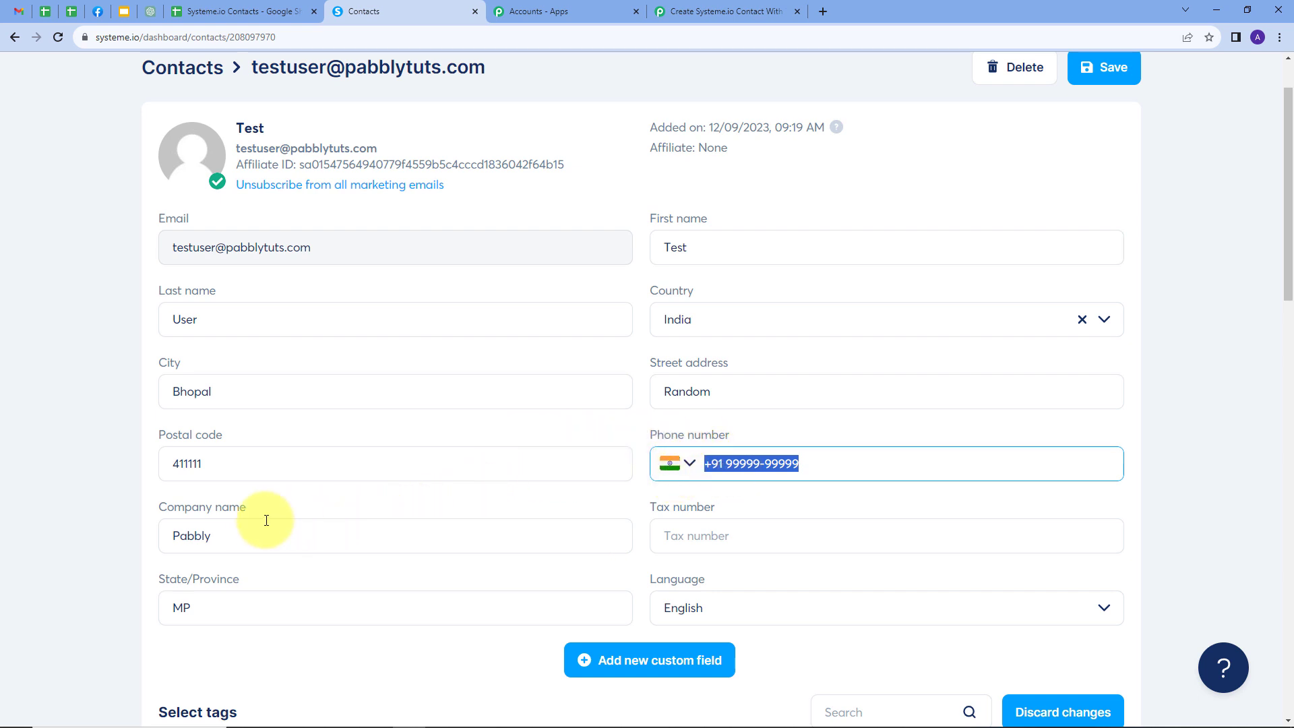
left_click_drag(236, 535, 115, 543)
left_click_drag(215, 599, 81, 609)
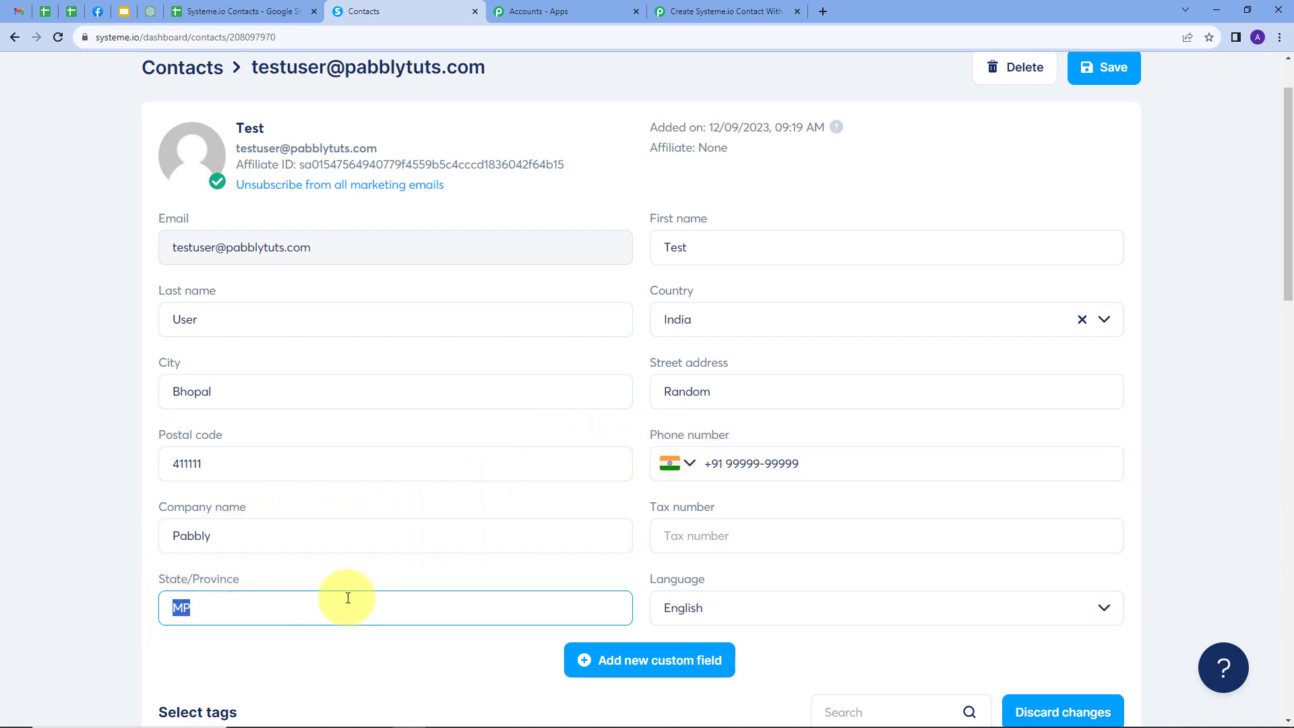
left_click(508, 507)
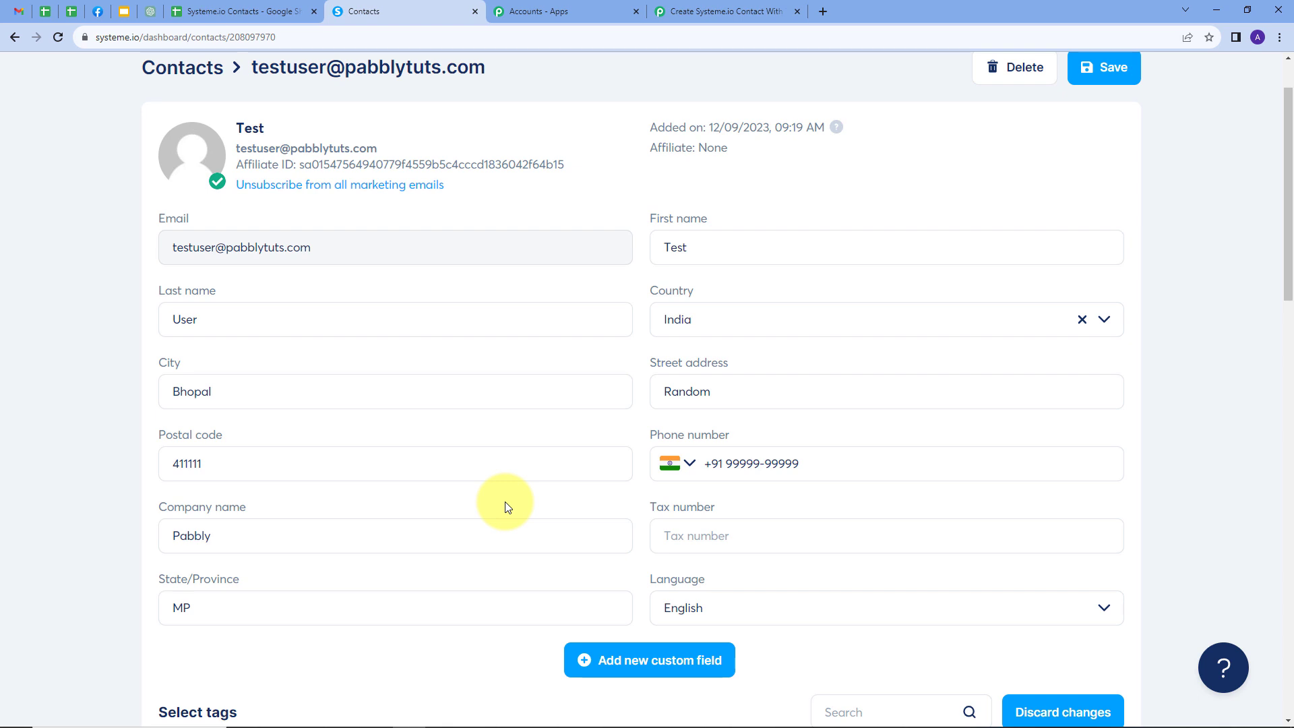
Switch back to the Pabbly Connect workflow and add an action step after Create Contact with Systeme.io as its app.
left_click(721, 13)
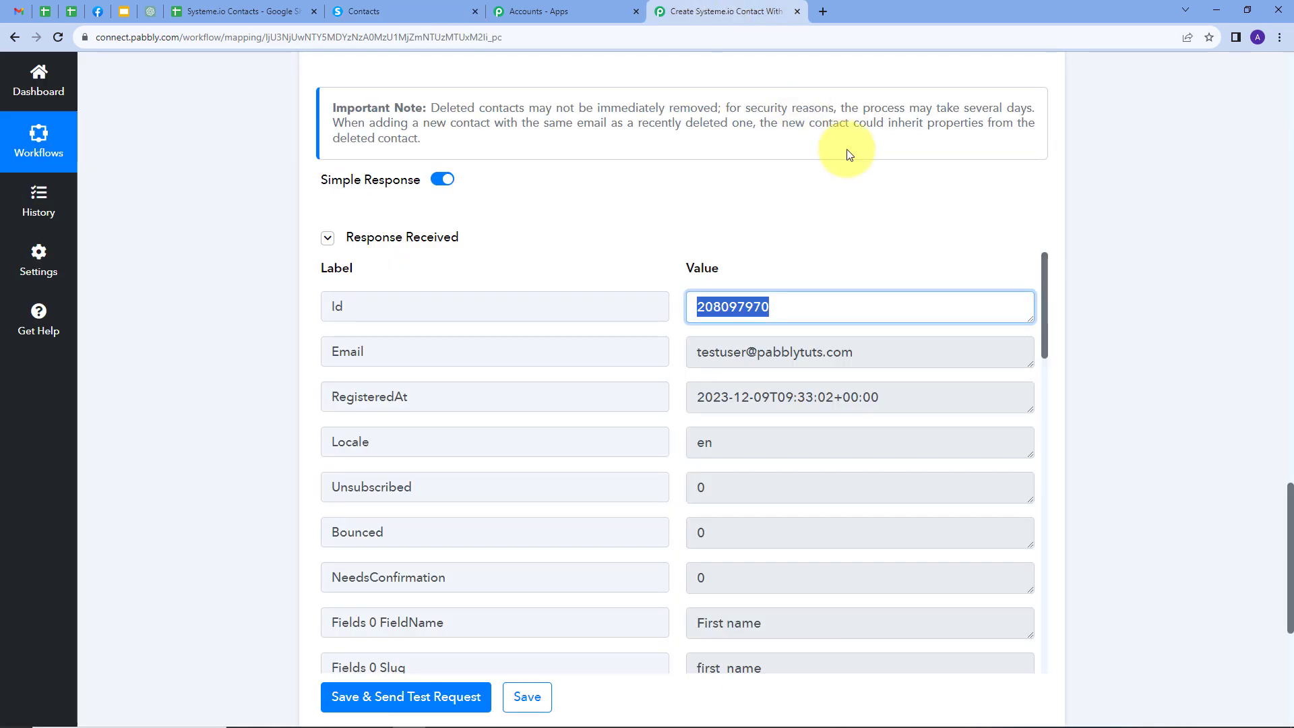
left_click(1181, 561)
scroll(1181, 561, "down", 1)
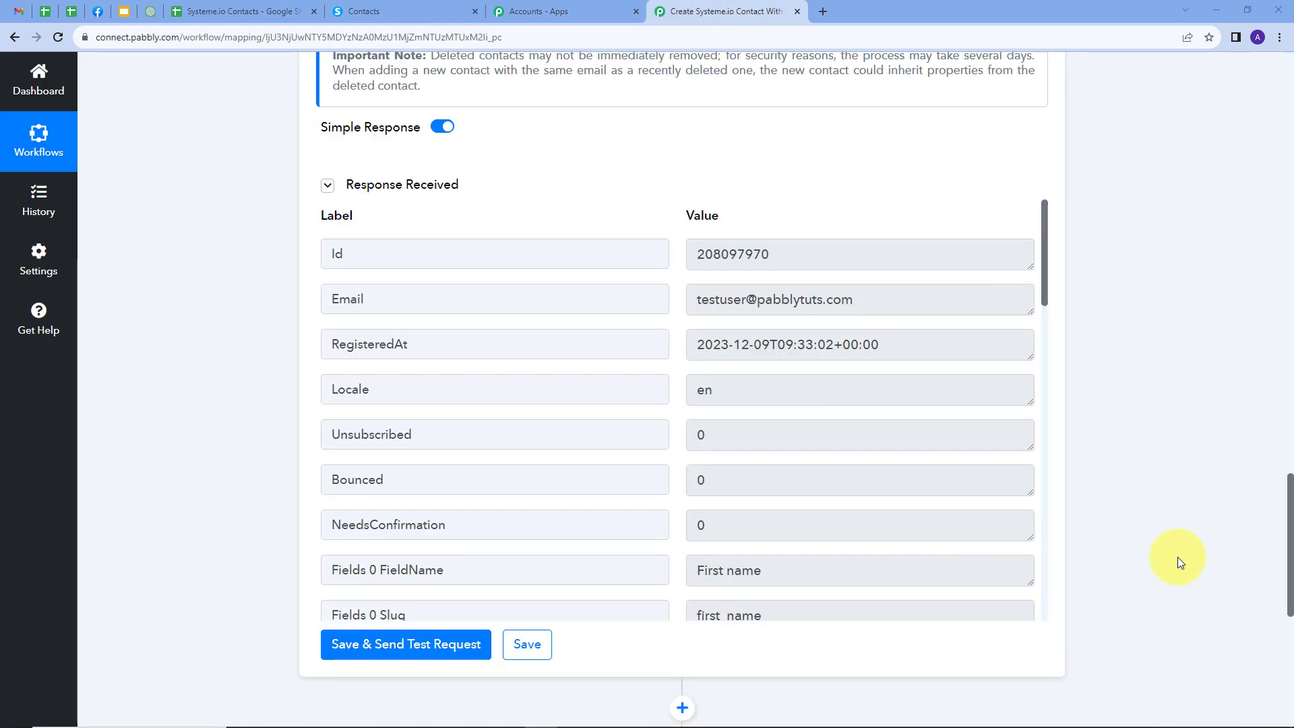
scroll(1144, 361, "down", 4)
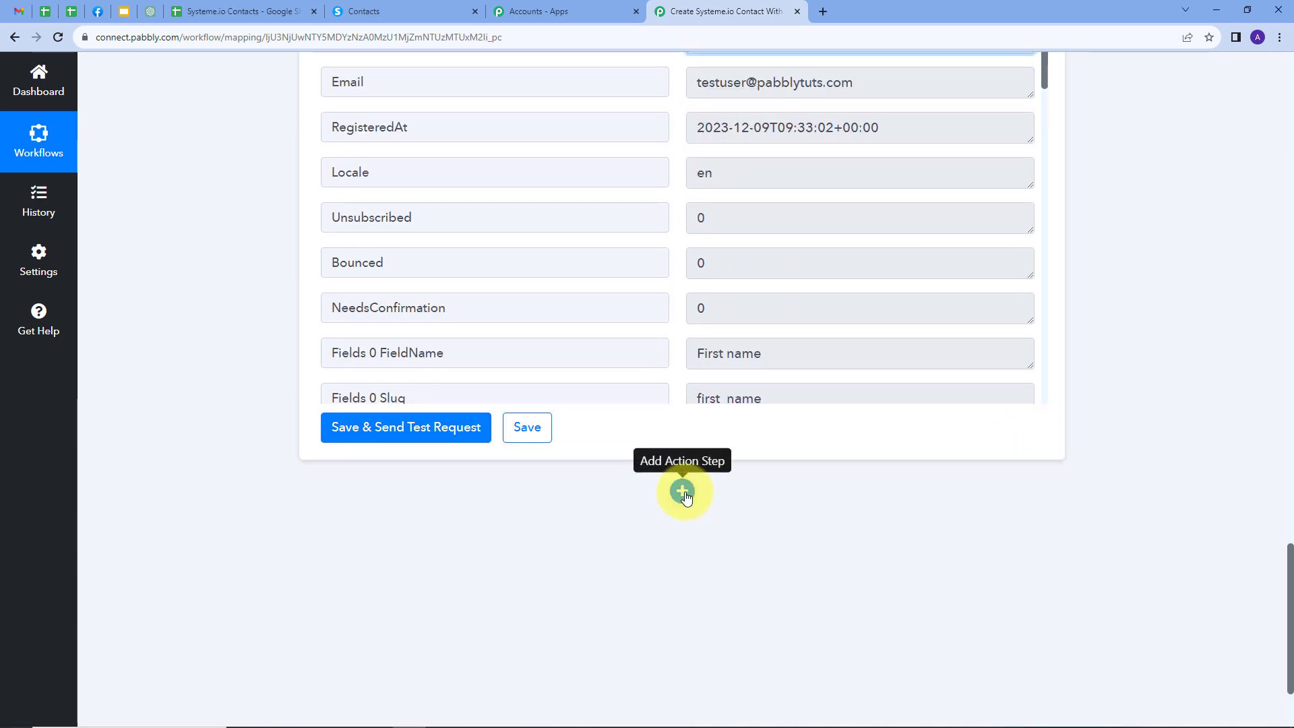
left_click(683, 492)
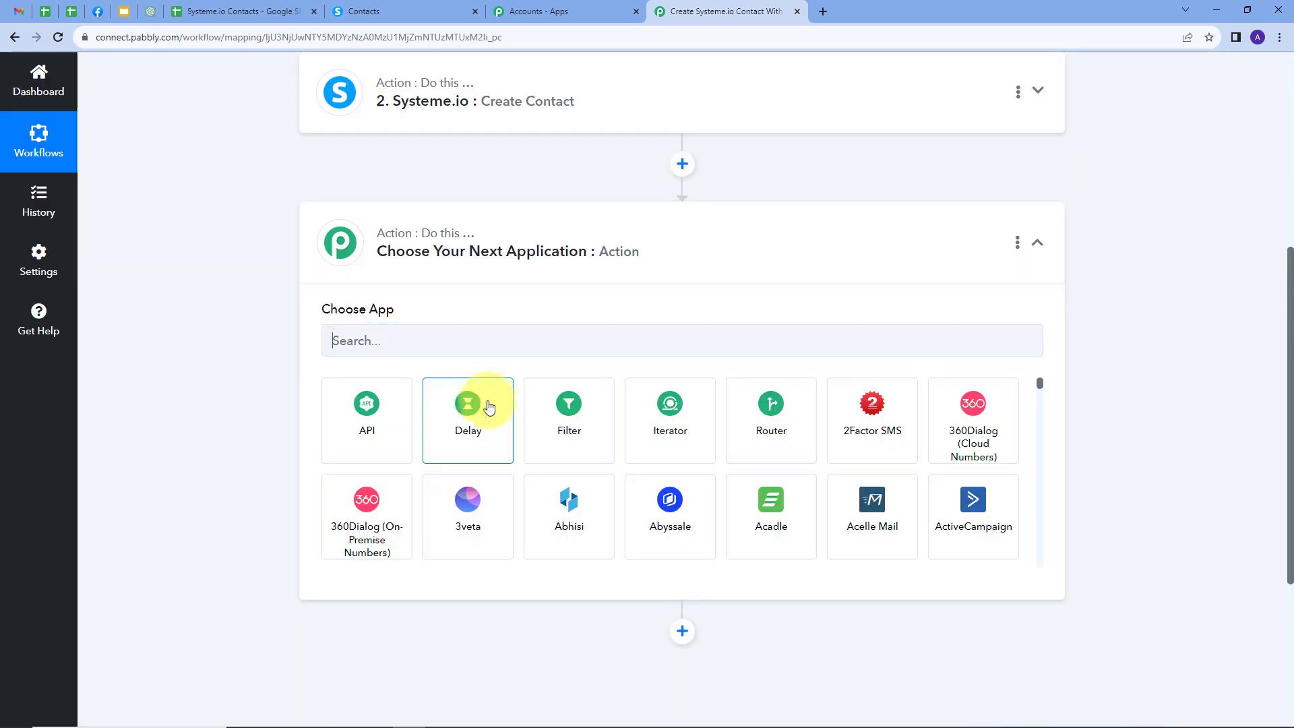
left_click(470, 349)
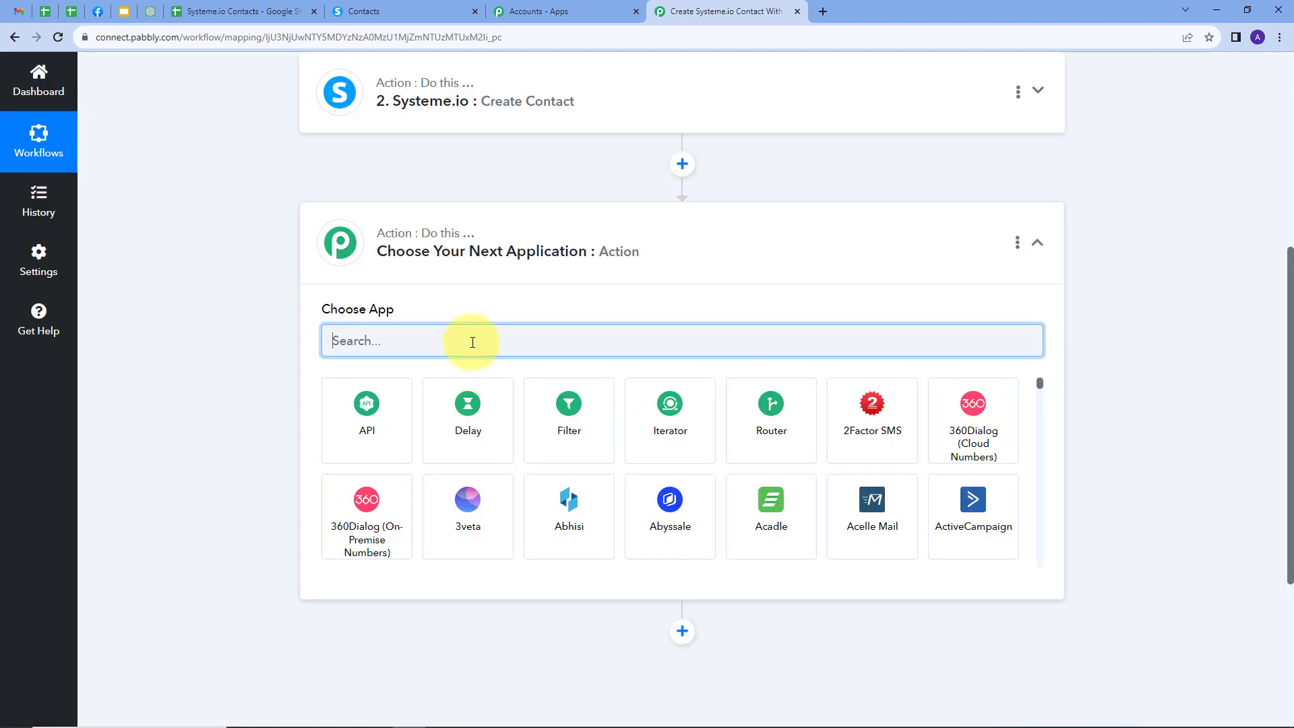
type("Syst")
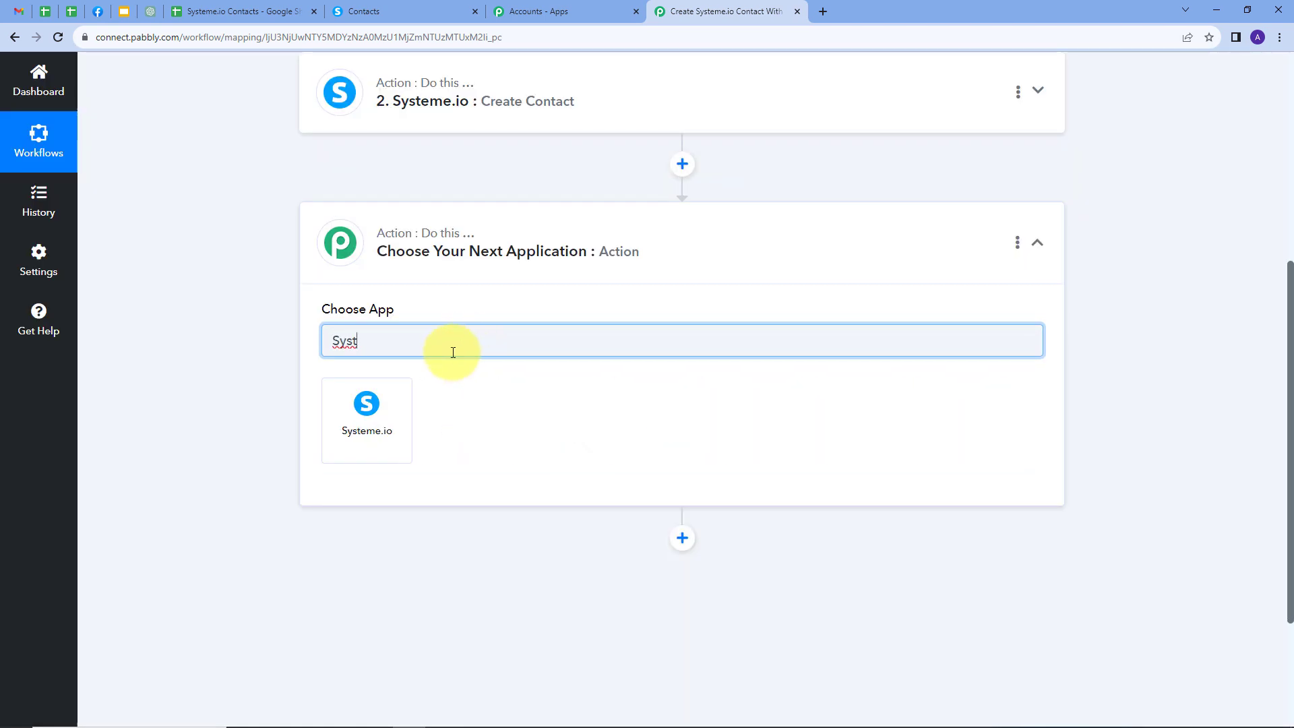
left_click(372, 402)
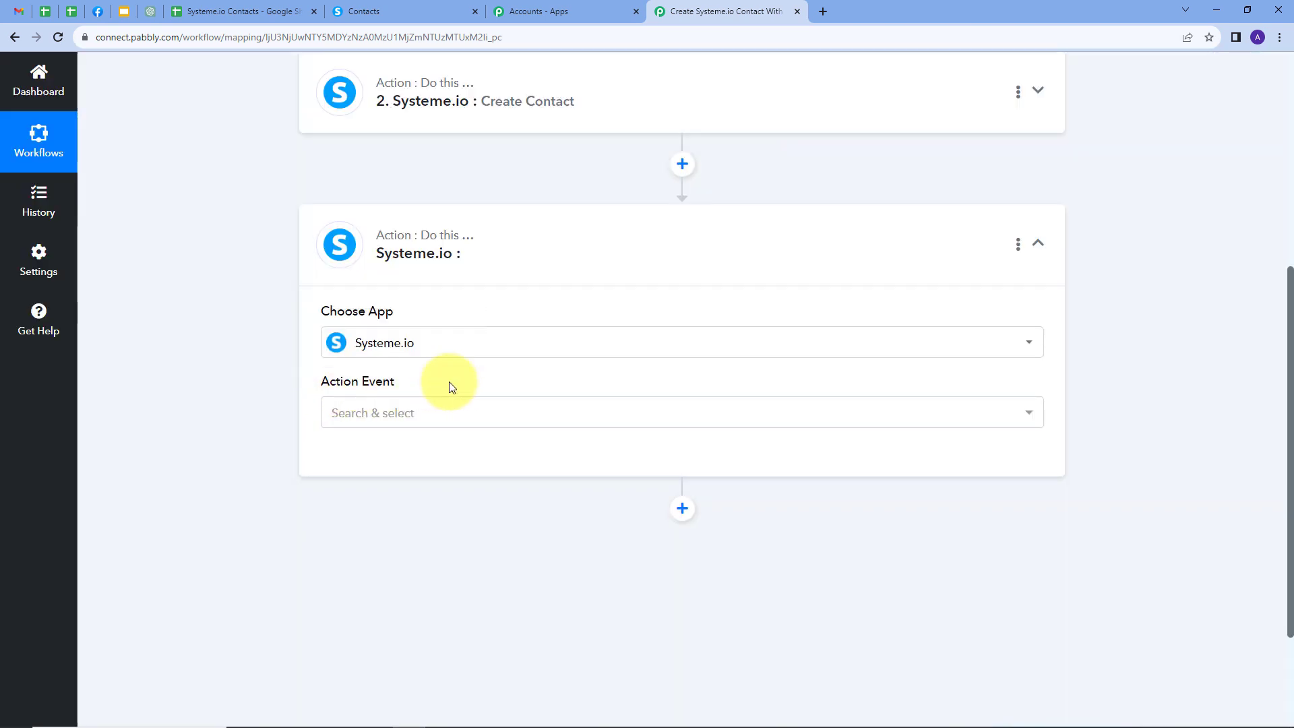
Set the new step's action event to Add Tag to Contact and connect it through the existing connection Systeme.io #3.
left_click(458, 409)
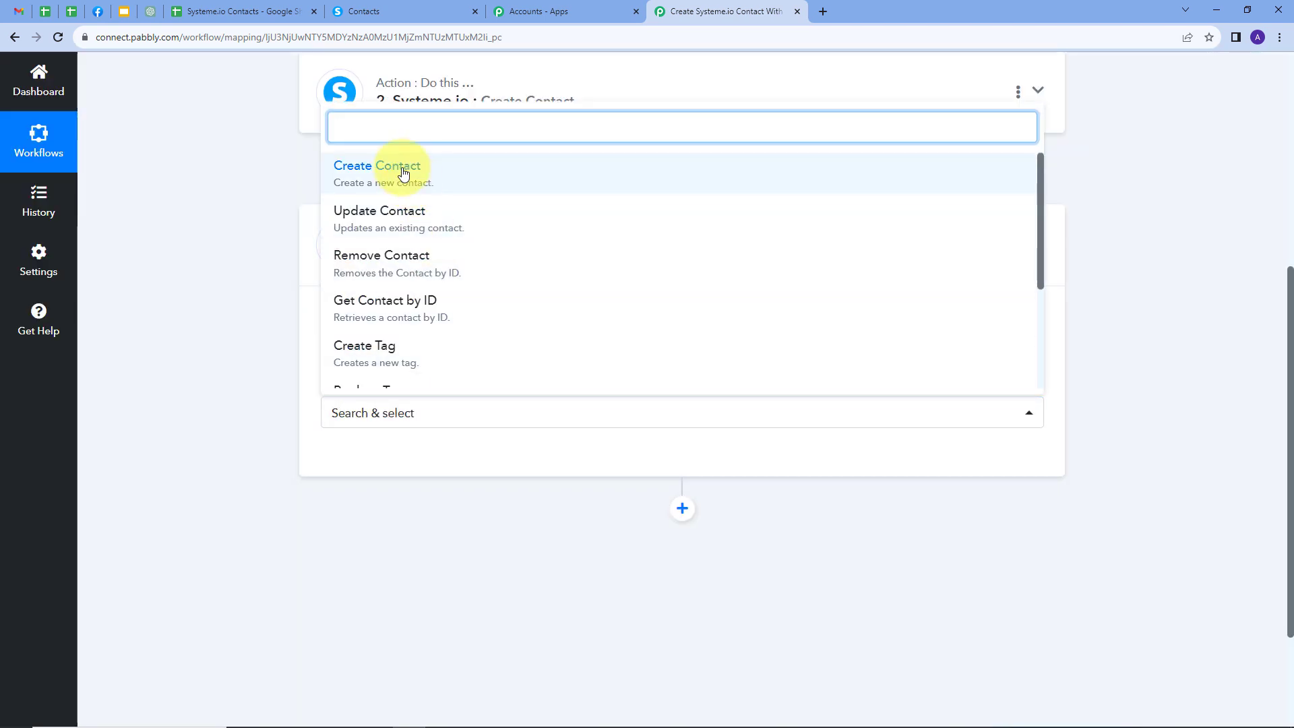
scroll(399, 237, "down", 3)
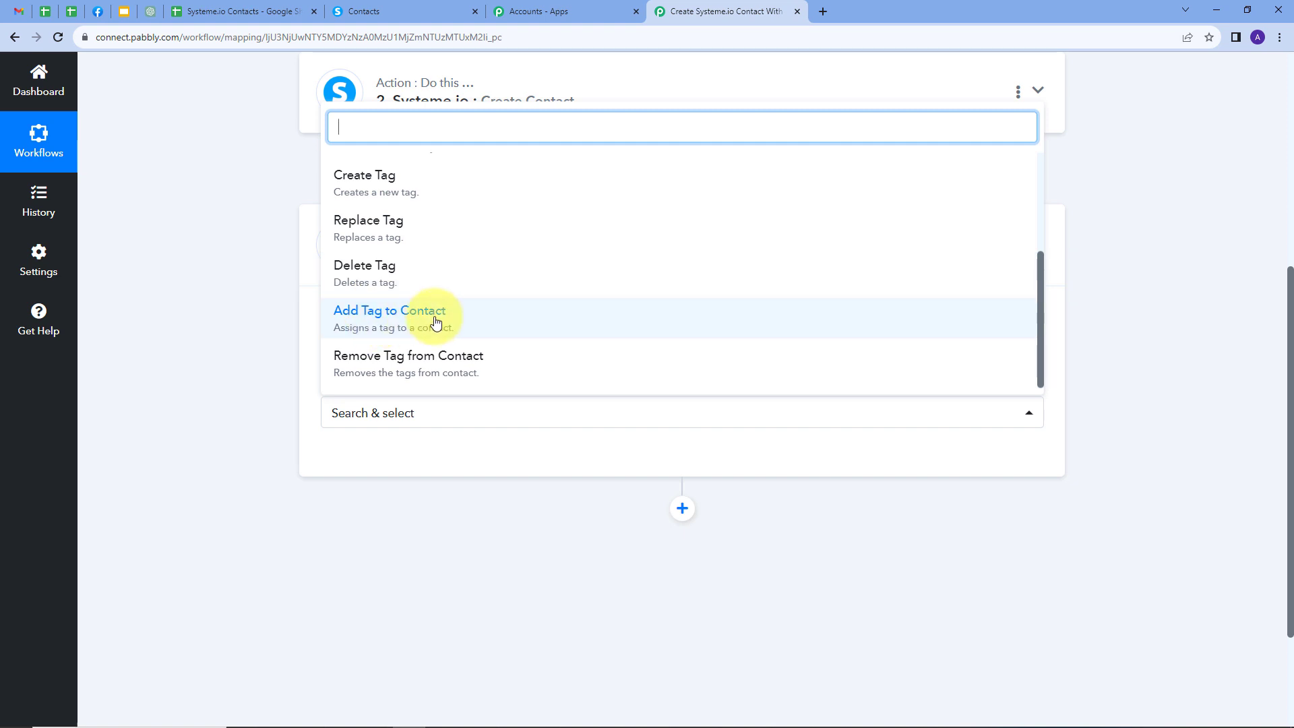
left_click(434, 323)
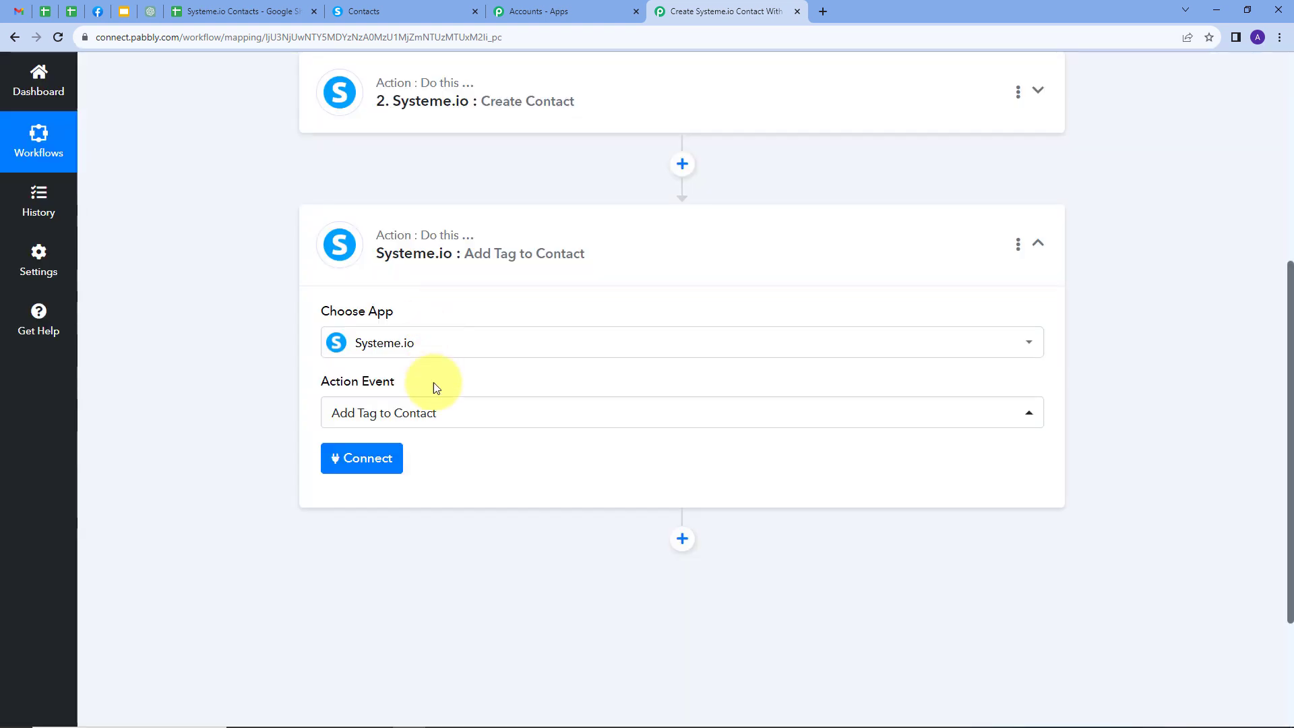
left_click(362, 460)
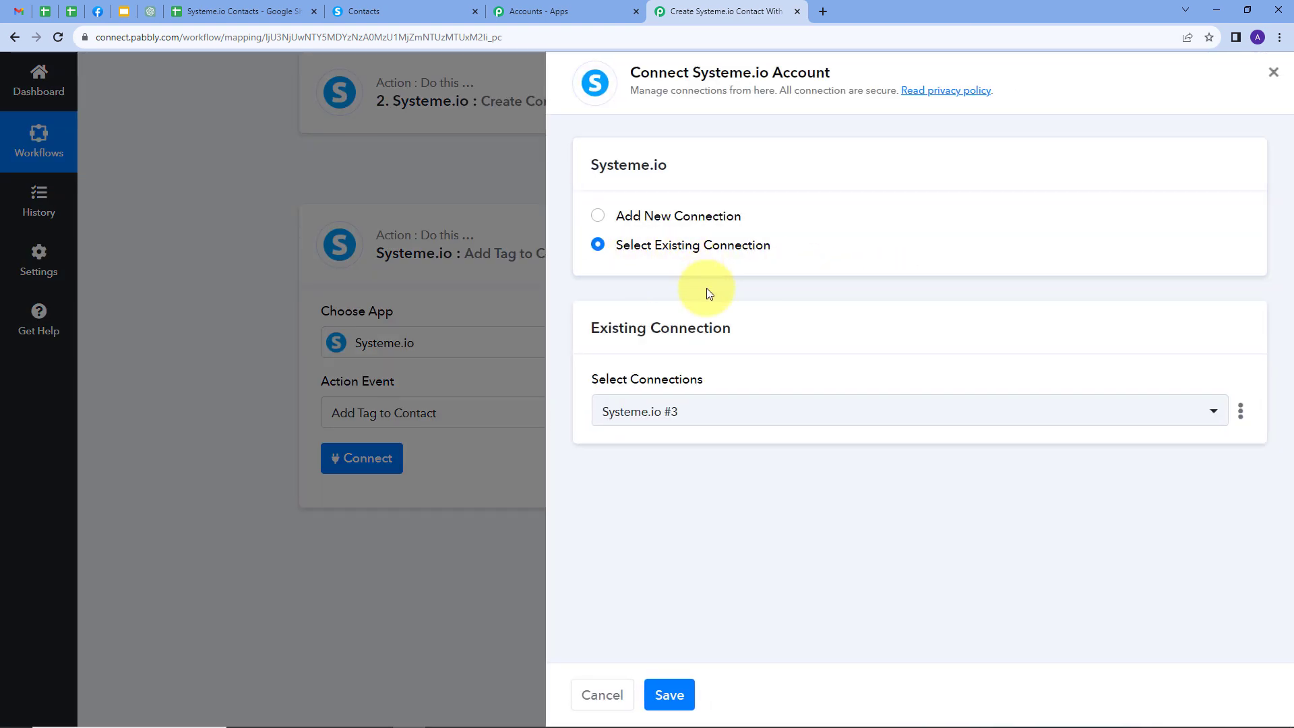
left_click(669, 695)
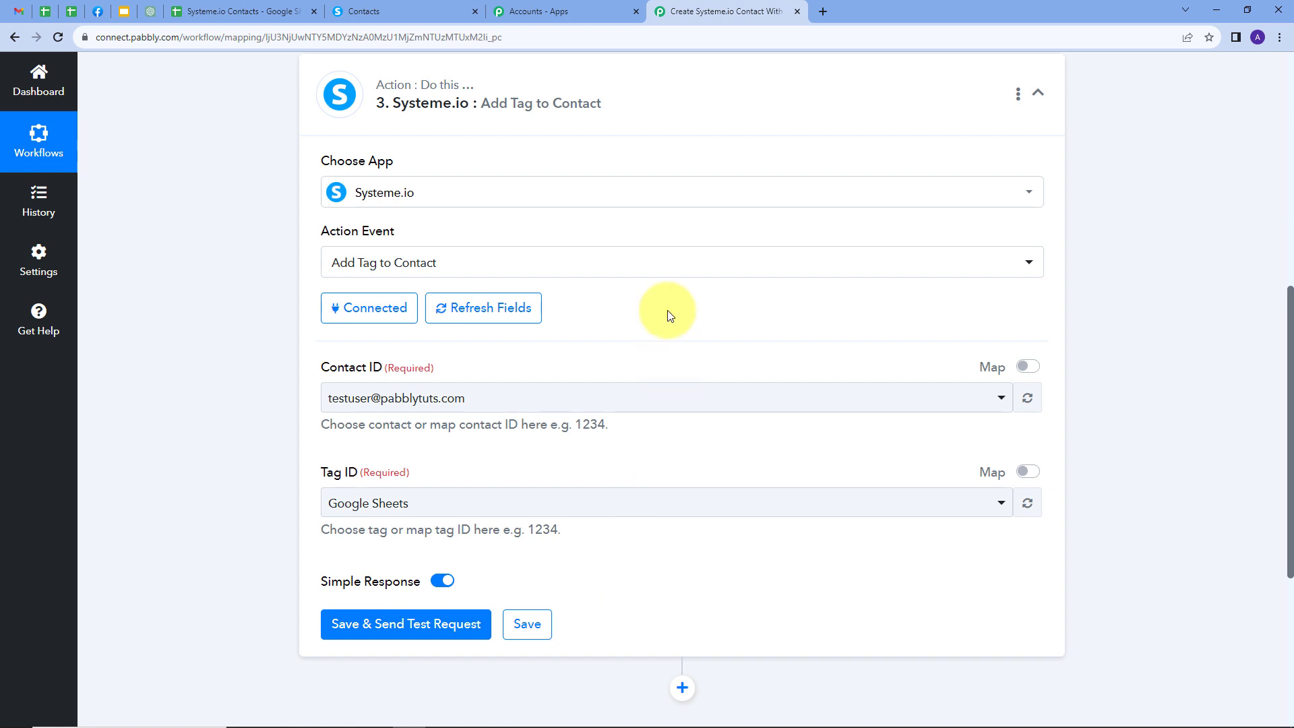
Review the contact Id in the Create Contact step's received response, then return to the Add Tag to Contact step.
scroll(670, 312, "up", 7)
left_click(981, 434)
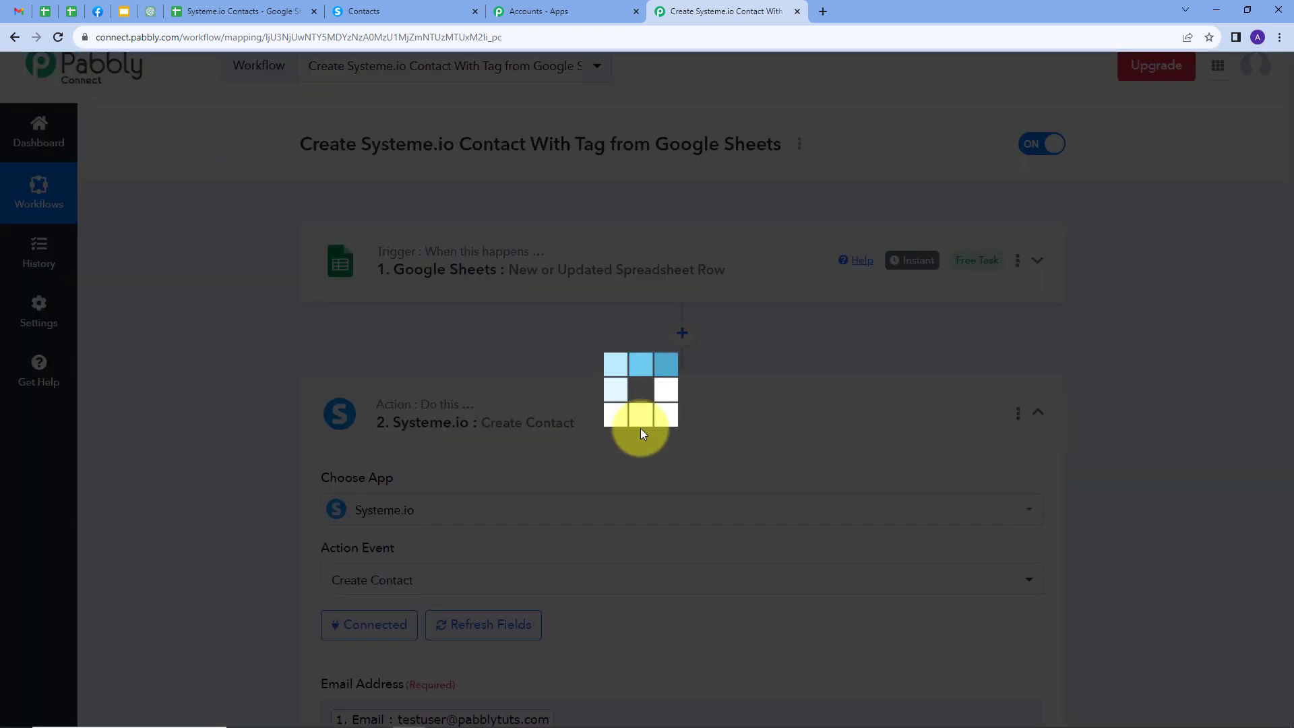
scroll(809, 439, "down", 15)
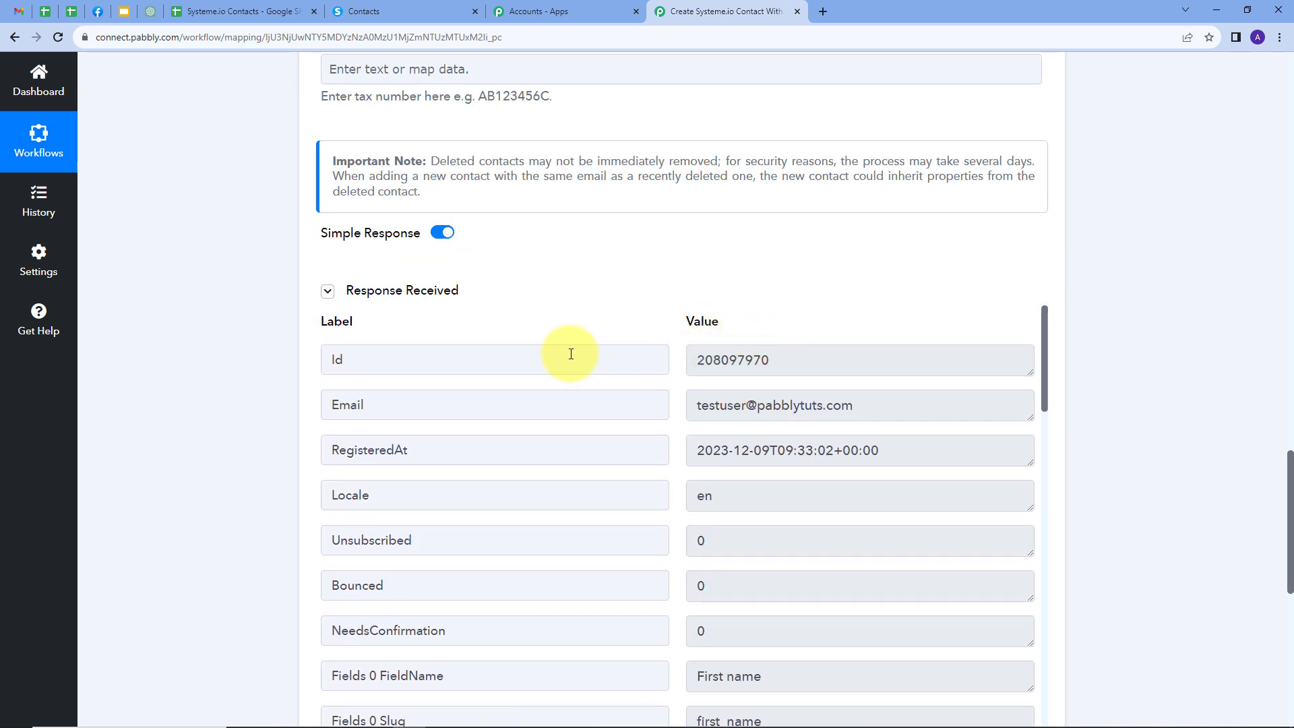
left_click_drag(802, 359, 696, 367)
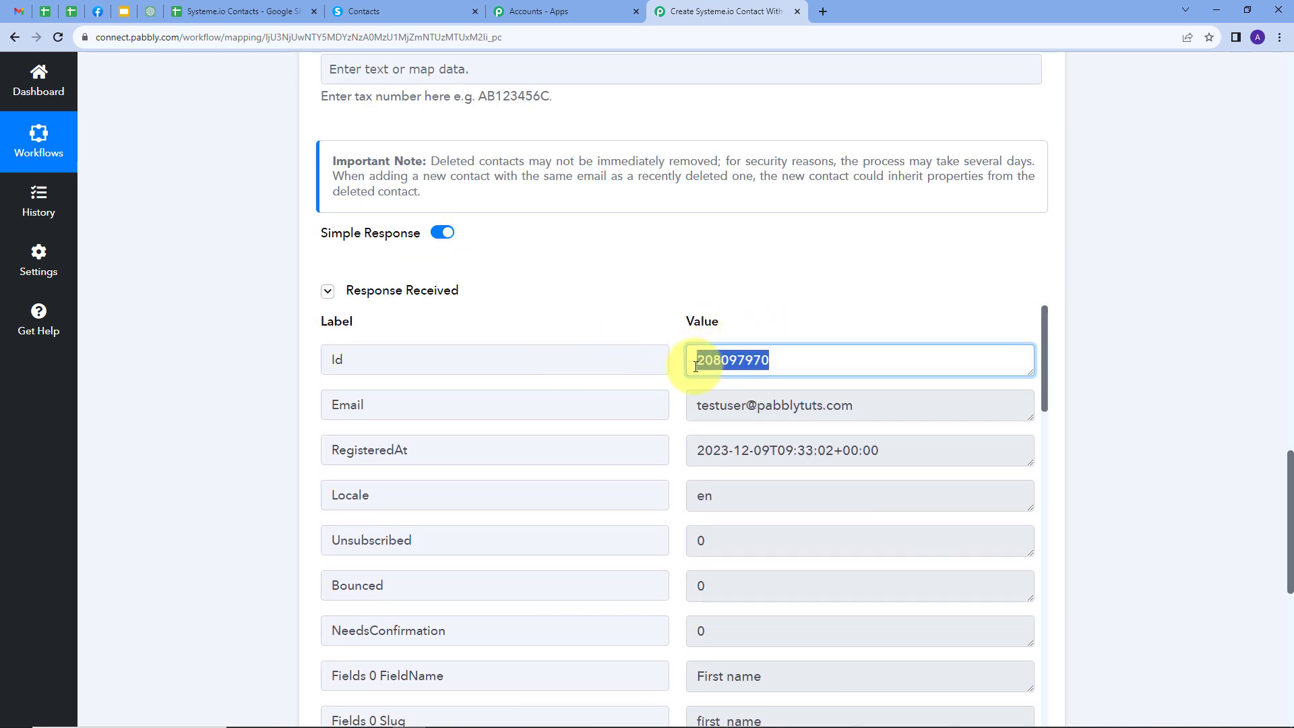
left_click(887, 286)
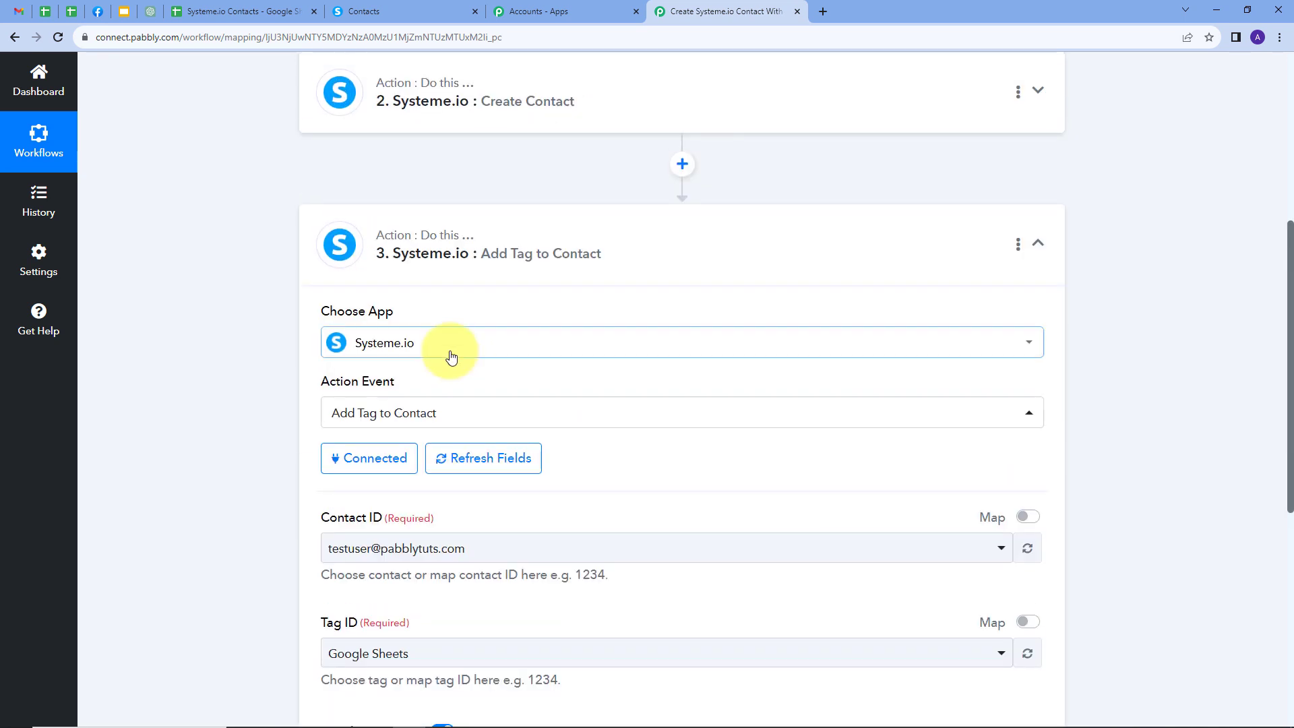
Enable mapping for Contact ID and replace its fixed value with the Id from the Systeme.io Create Contact step.
scroll(577, 462, "down", 1)
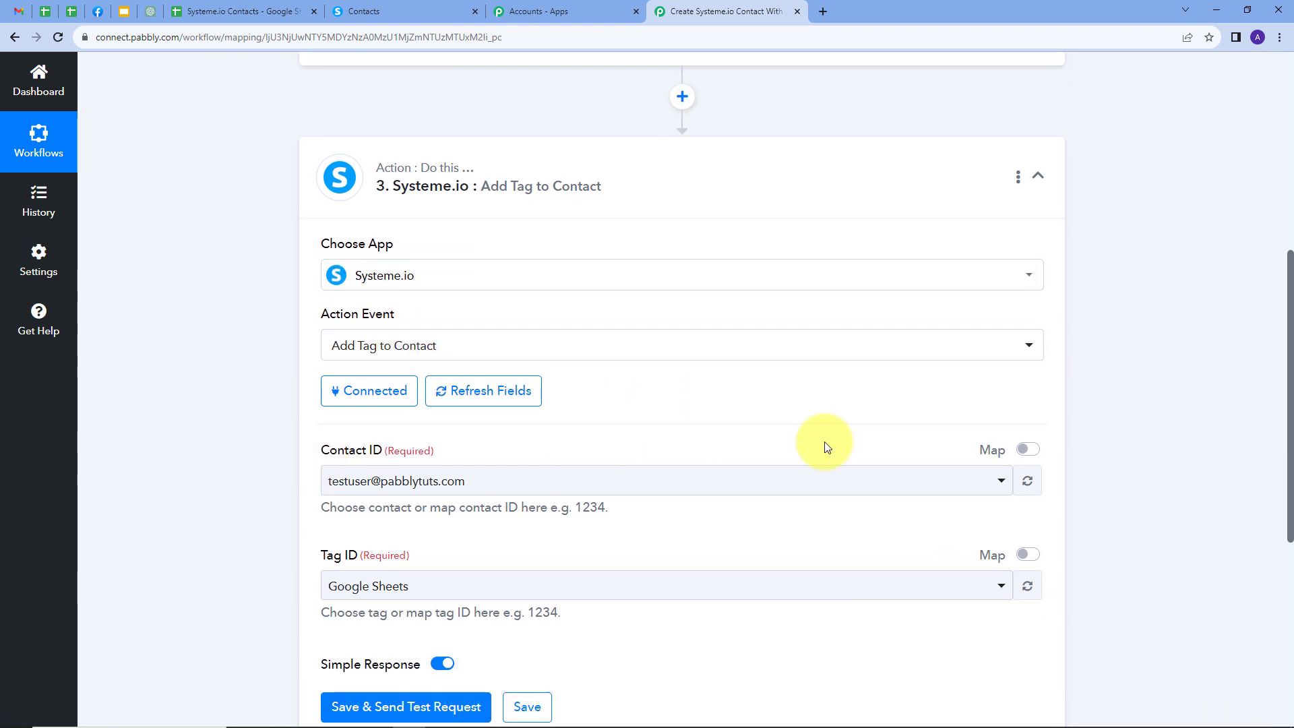
left_click(1030, 452)
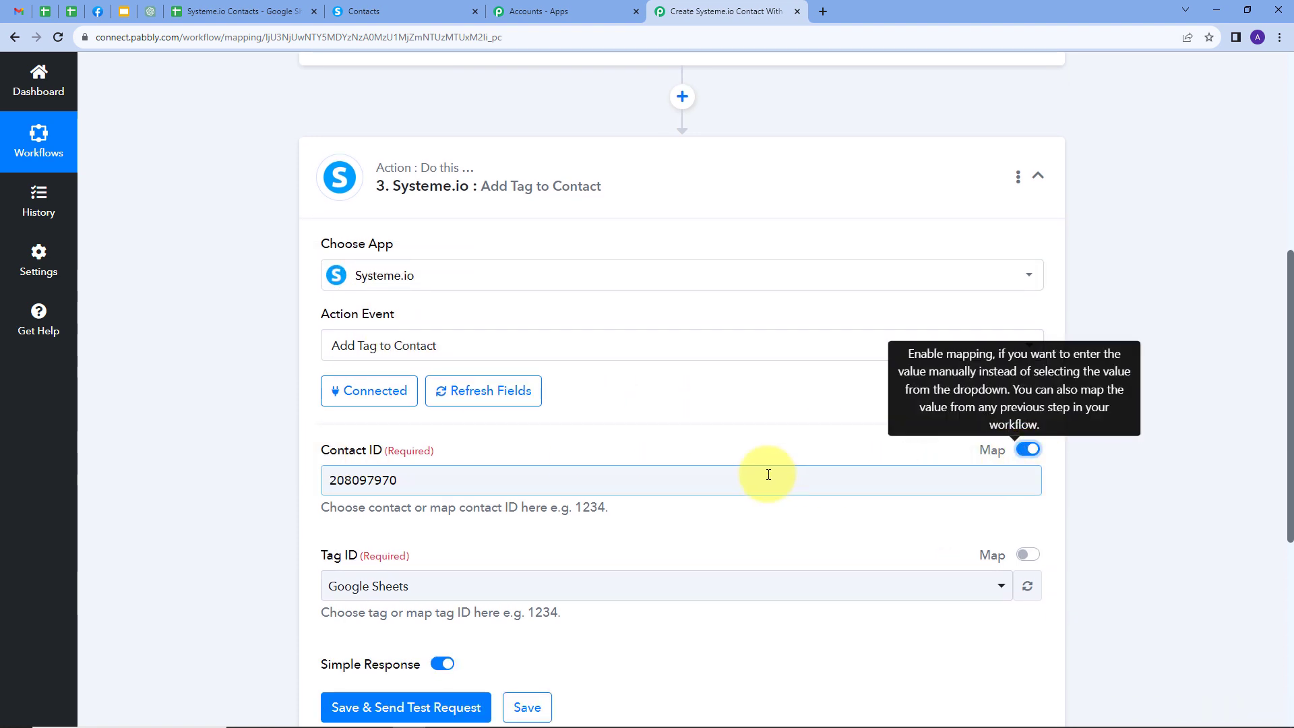
left_click_drag(463, 483, 323, 496)
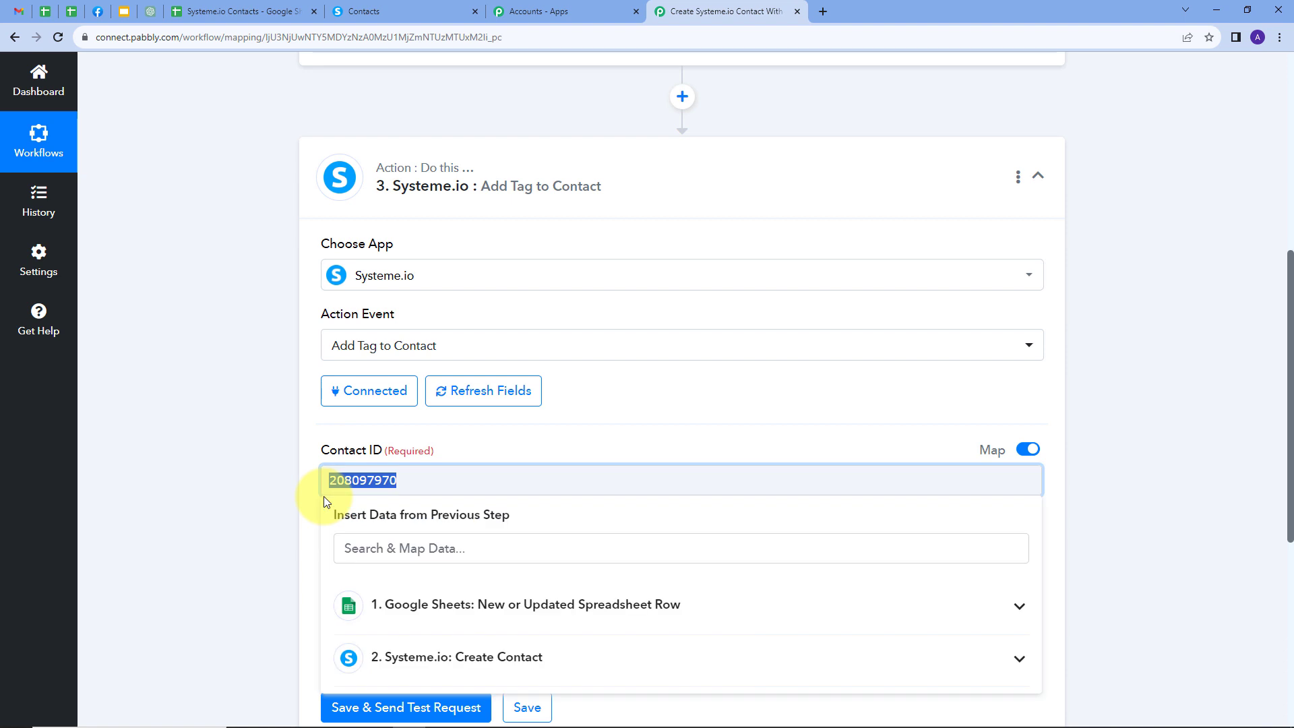
key("BackSpace")
scroll(551, 362, "down", 3)
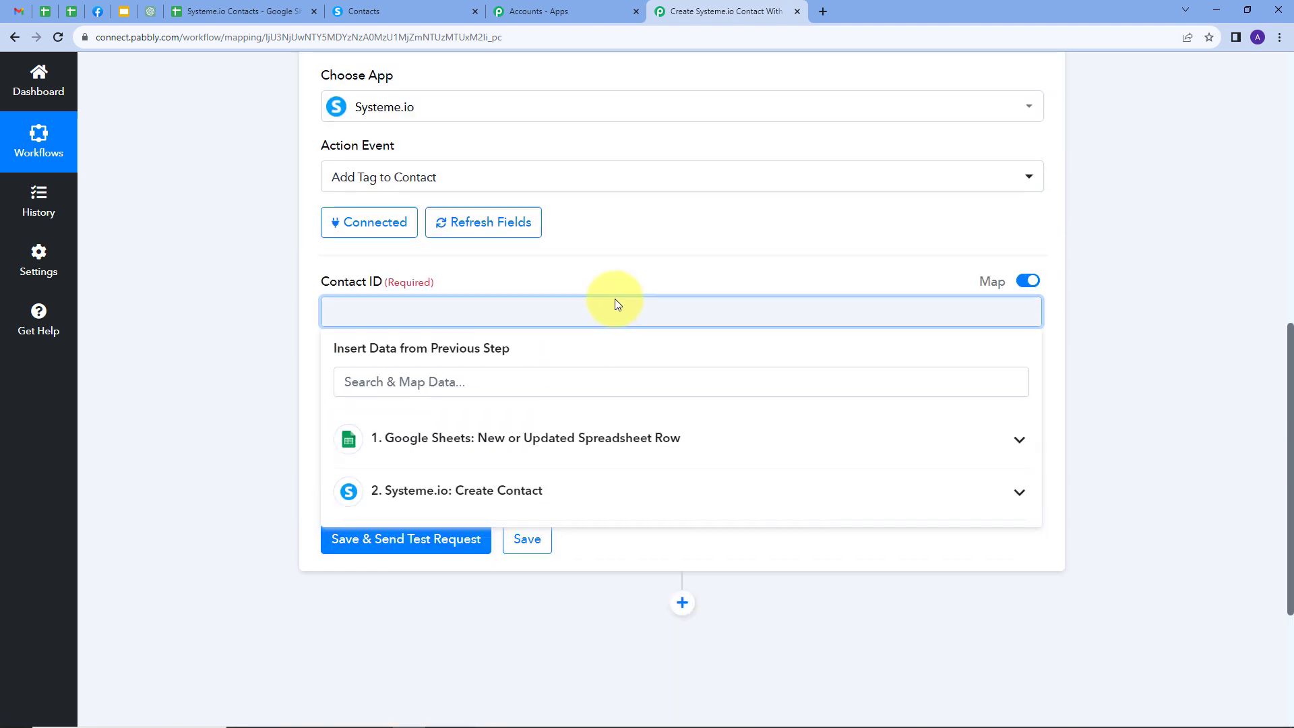
scroll(616, 301, "down", 1)
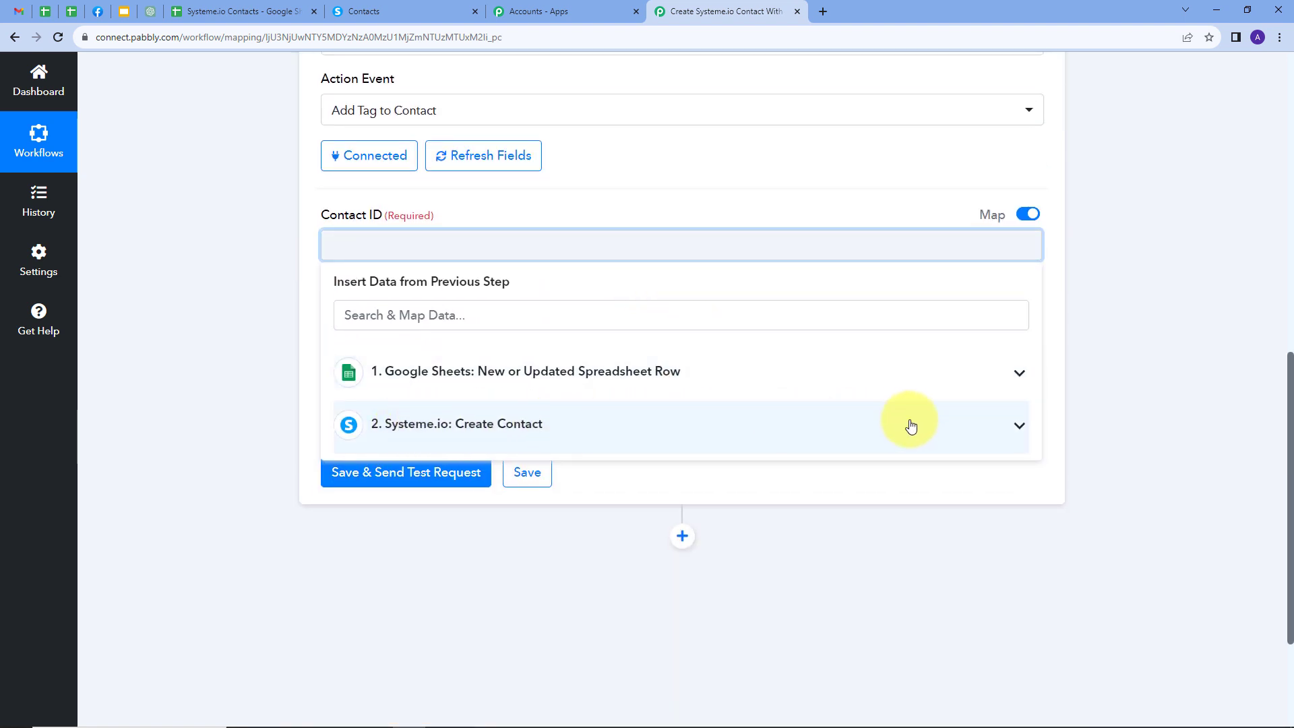
left_click(944, 425)
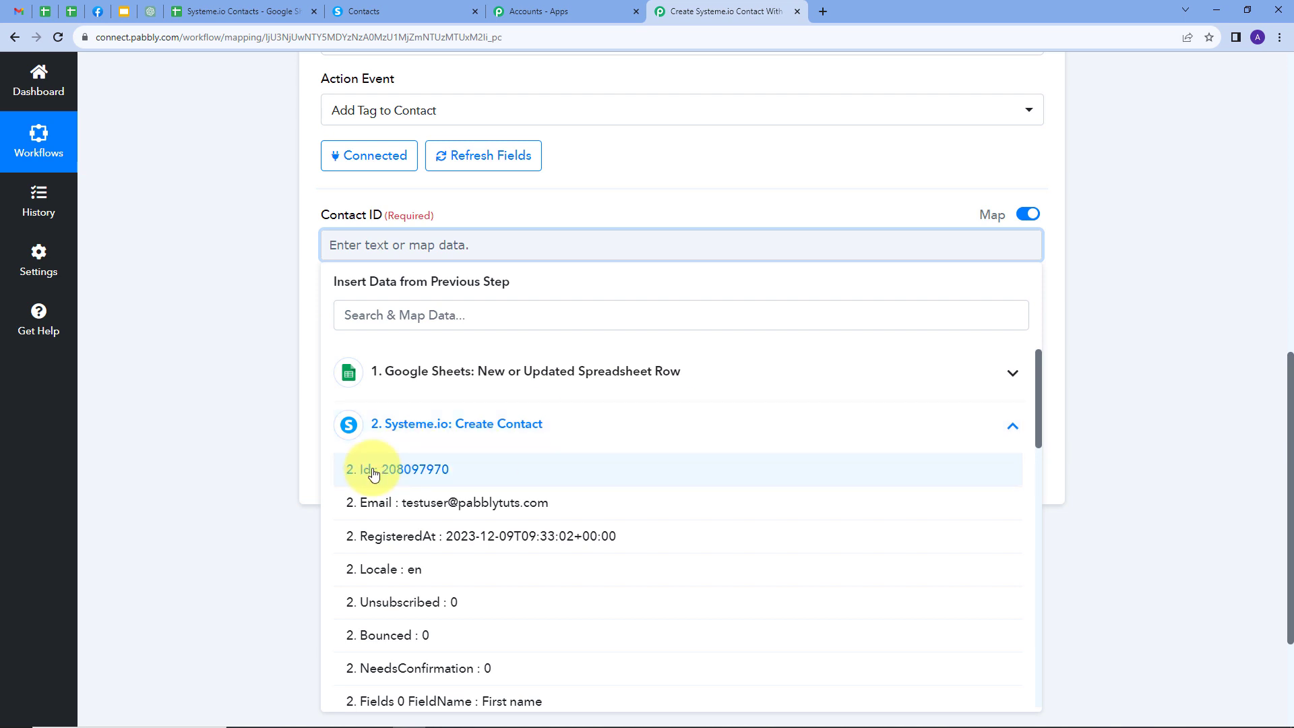
left_click(426, 472)
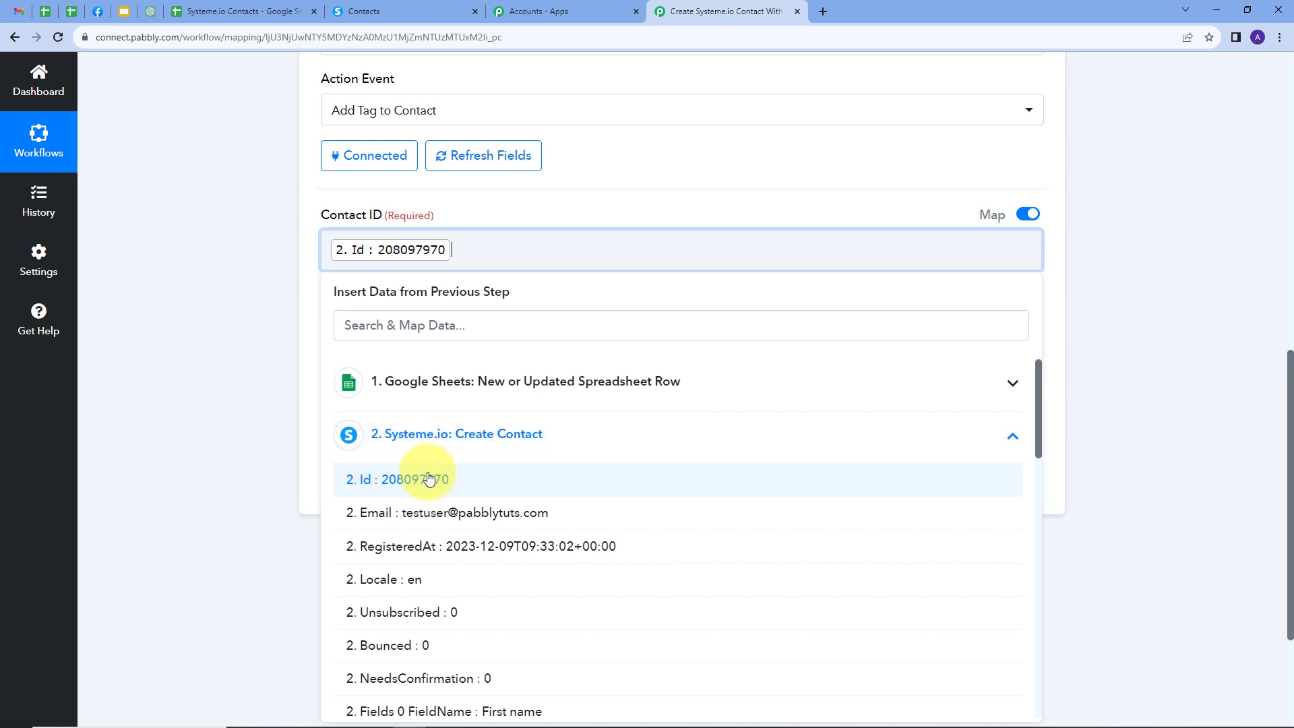
left_click(553, 189)
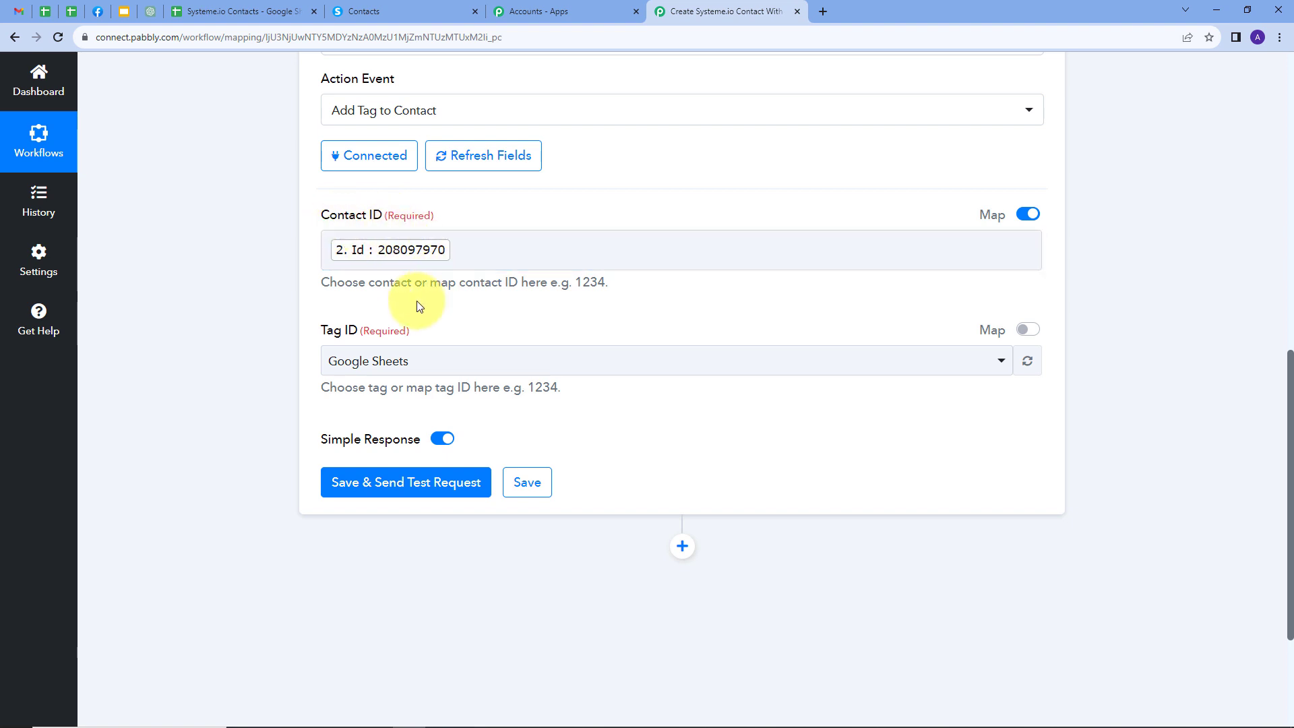
Choose the Google Sheets tag as the Tag ID, then save the Add Tag to Contact step and send a test request.
scroll(416, 300, "down", 1)
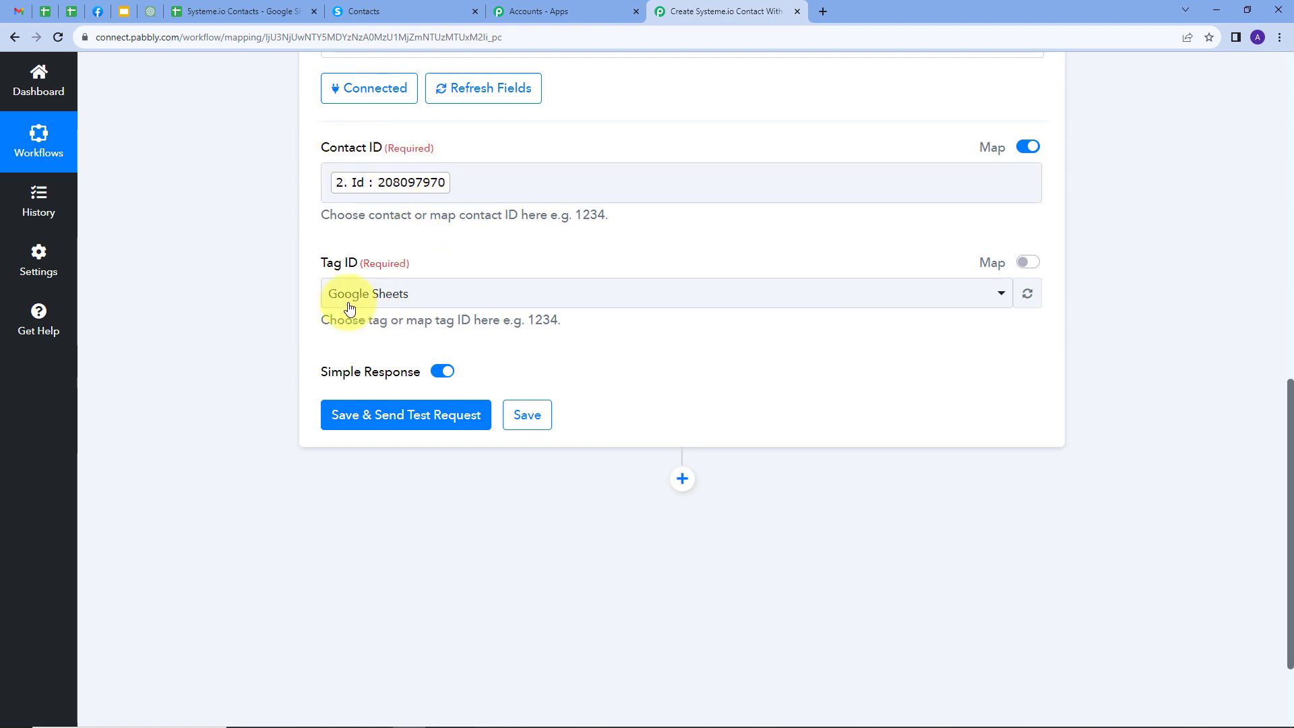
left_click(748, 295)
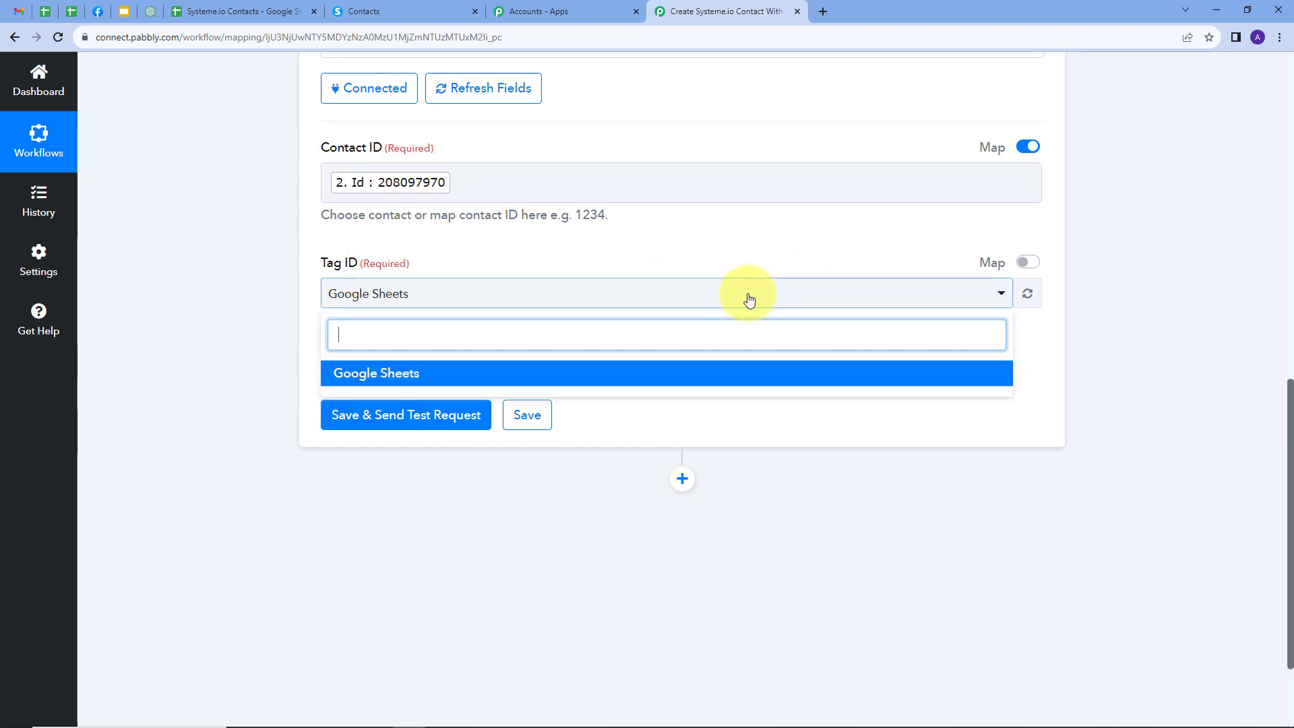
left_click(393, 372)
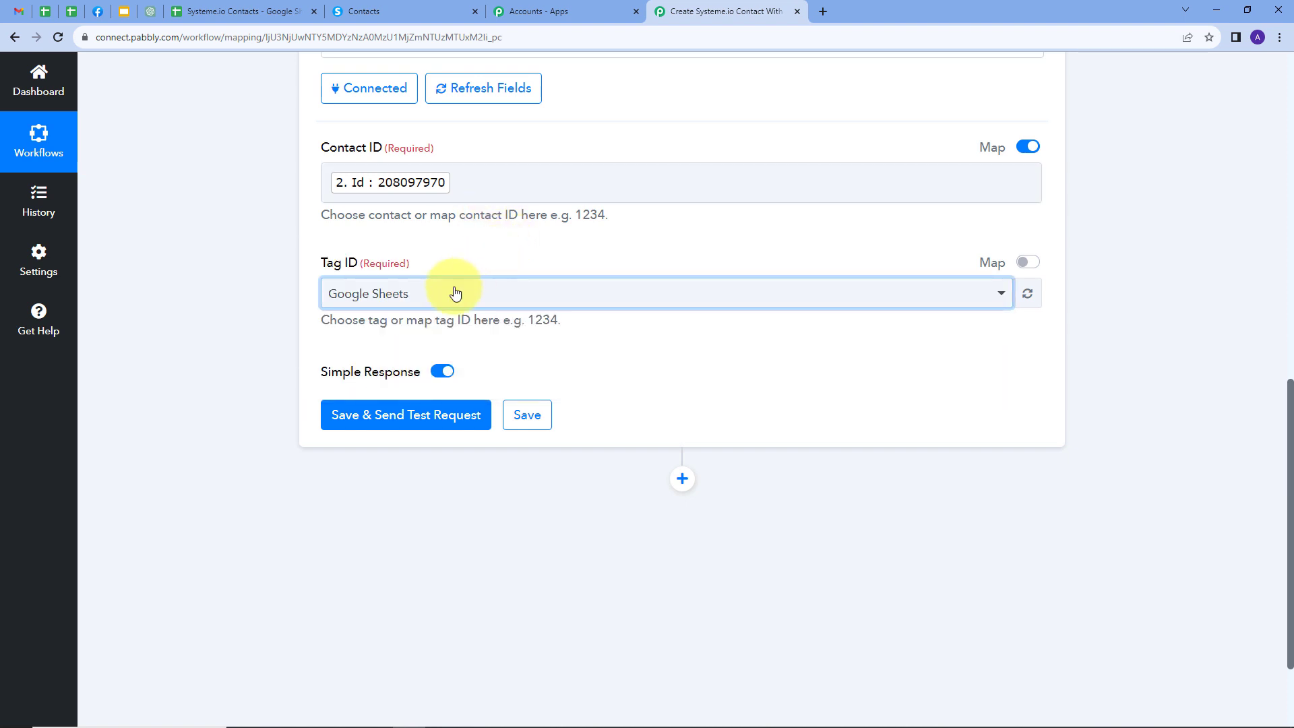
left_click(405, 416)
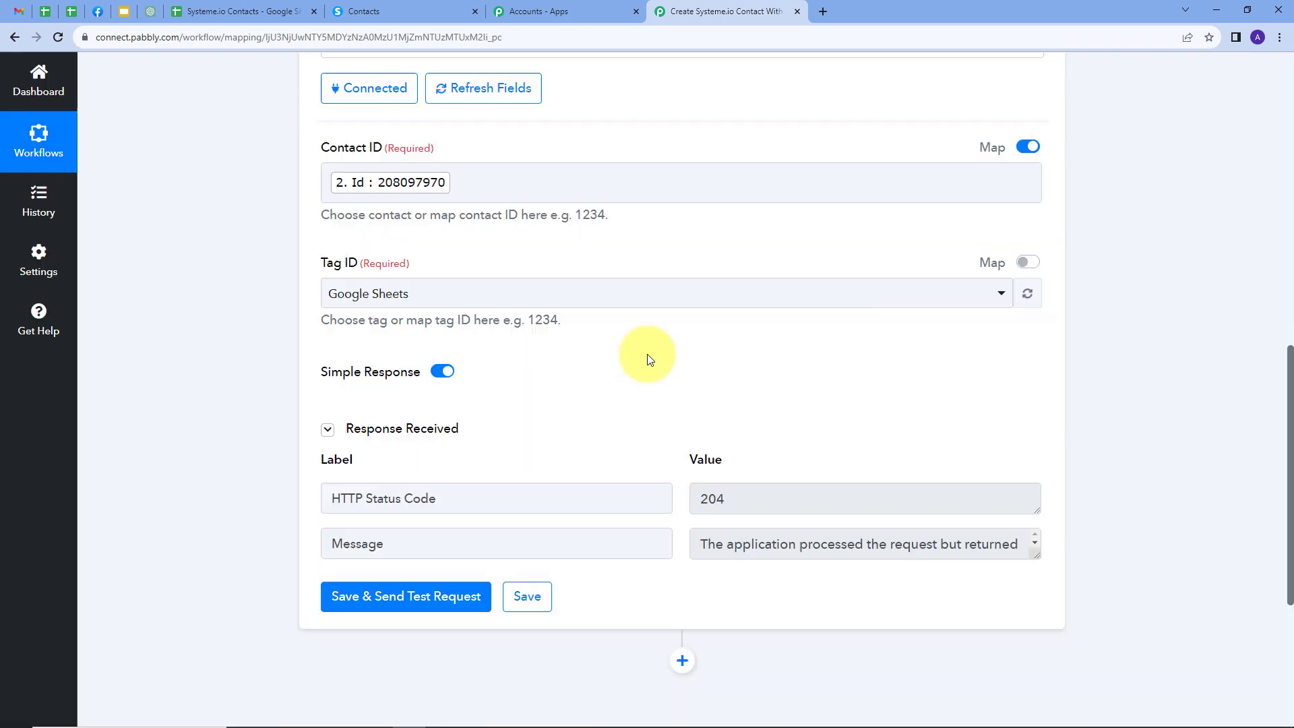
scroll(674, 384, "down", 1)
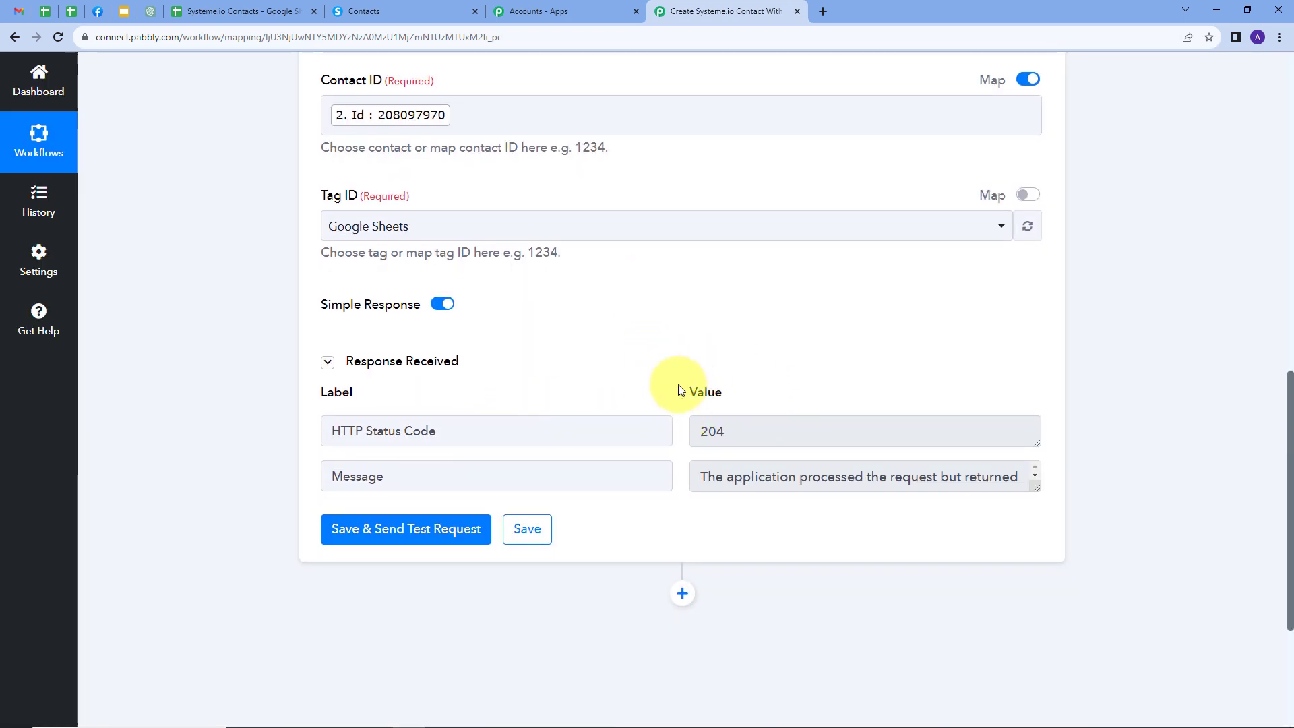
scroll(674, 405, "up", 1)
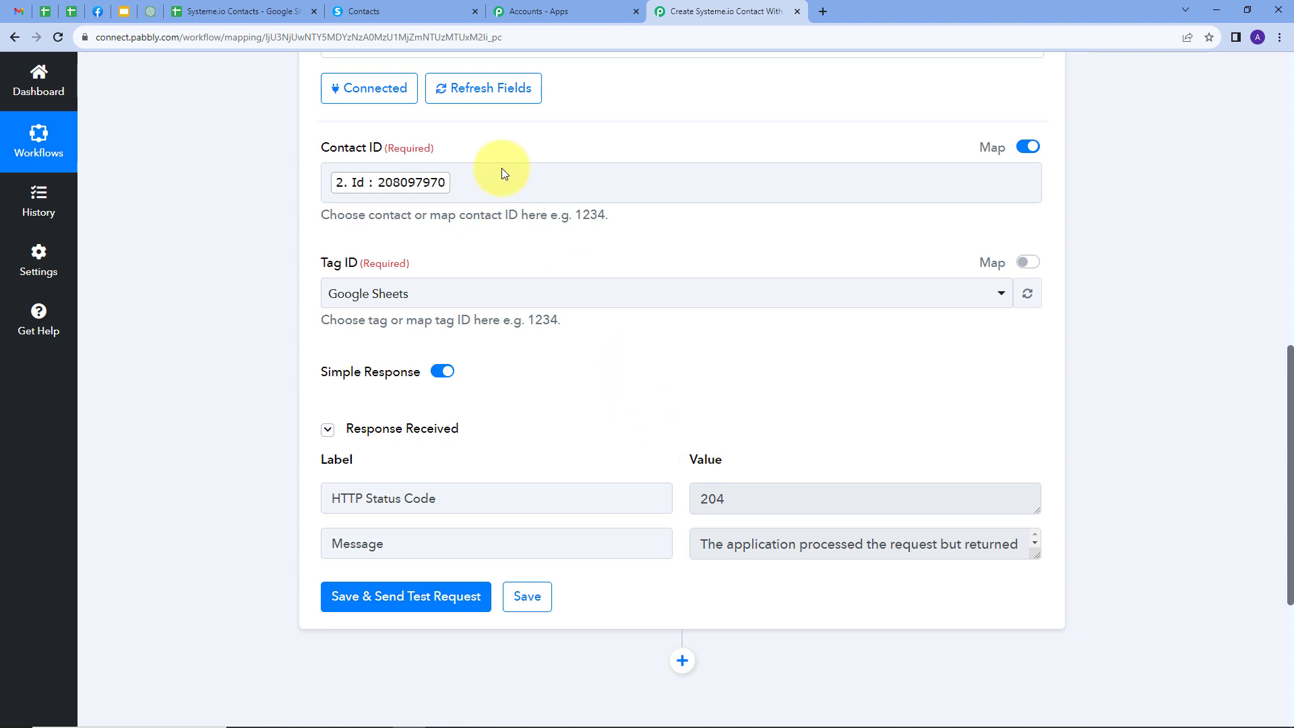
Switch to Systeme.io to check the tags on the test contact's page, then return to Pabbly Connect to review the workflow's steps.
left_click(390, 8)
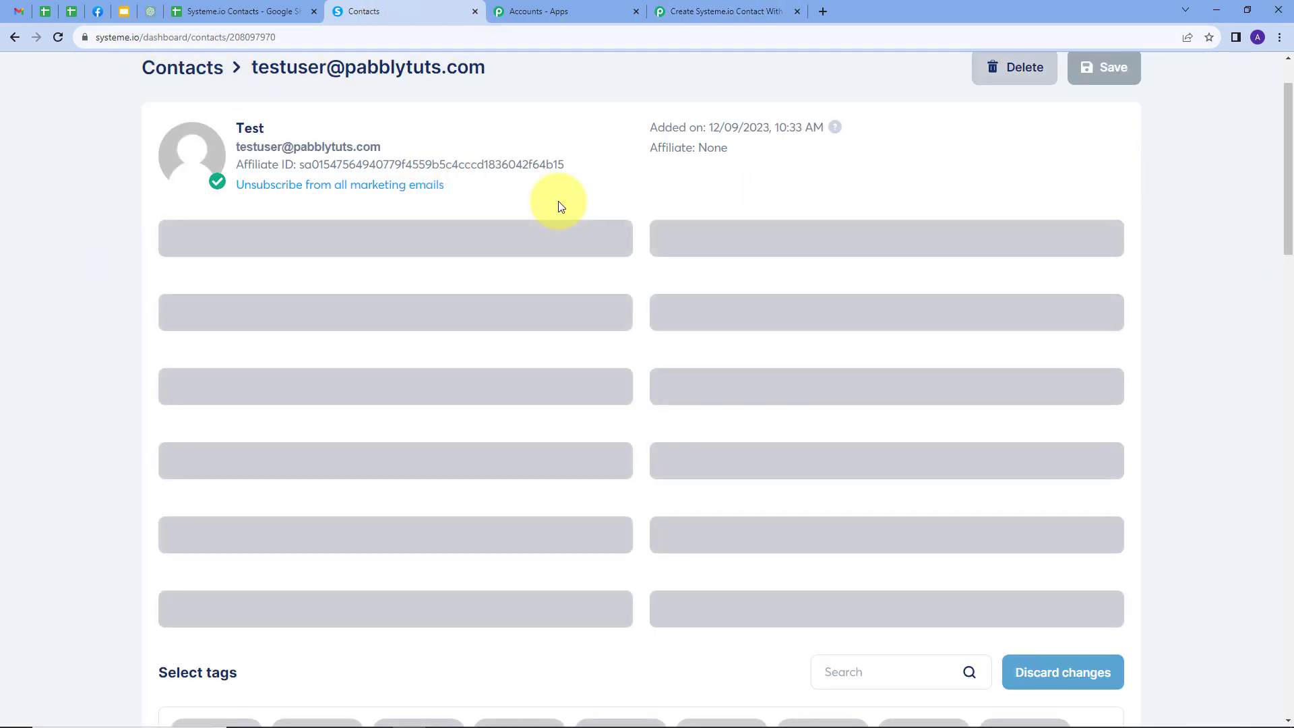
scroll(162, 392, "down", 4)
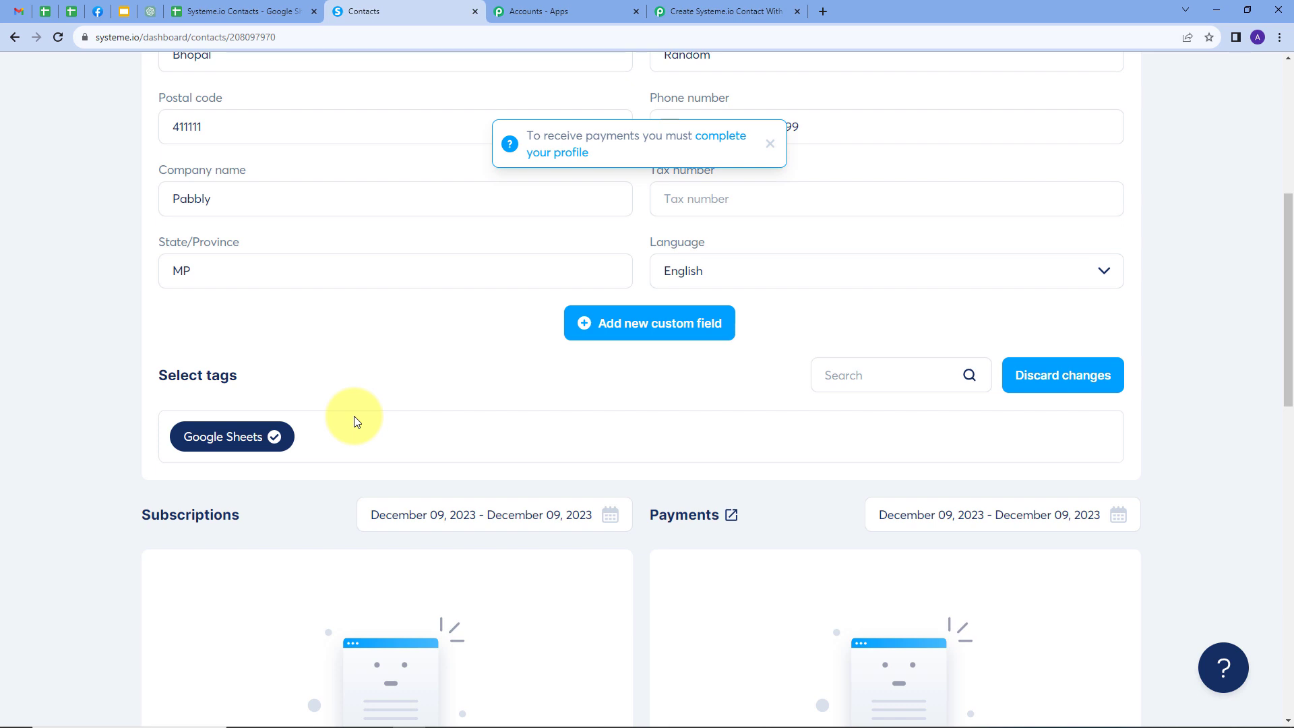
left_click(718, 11)
scroll(237, 336, "up", 1)
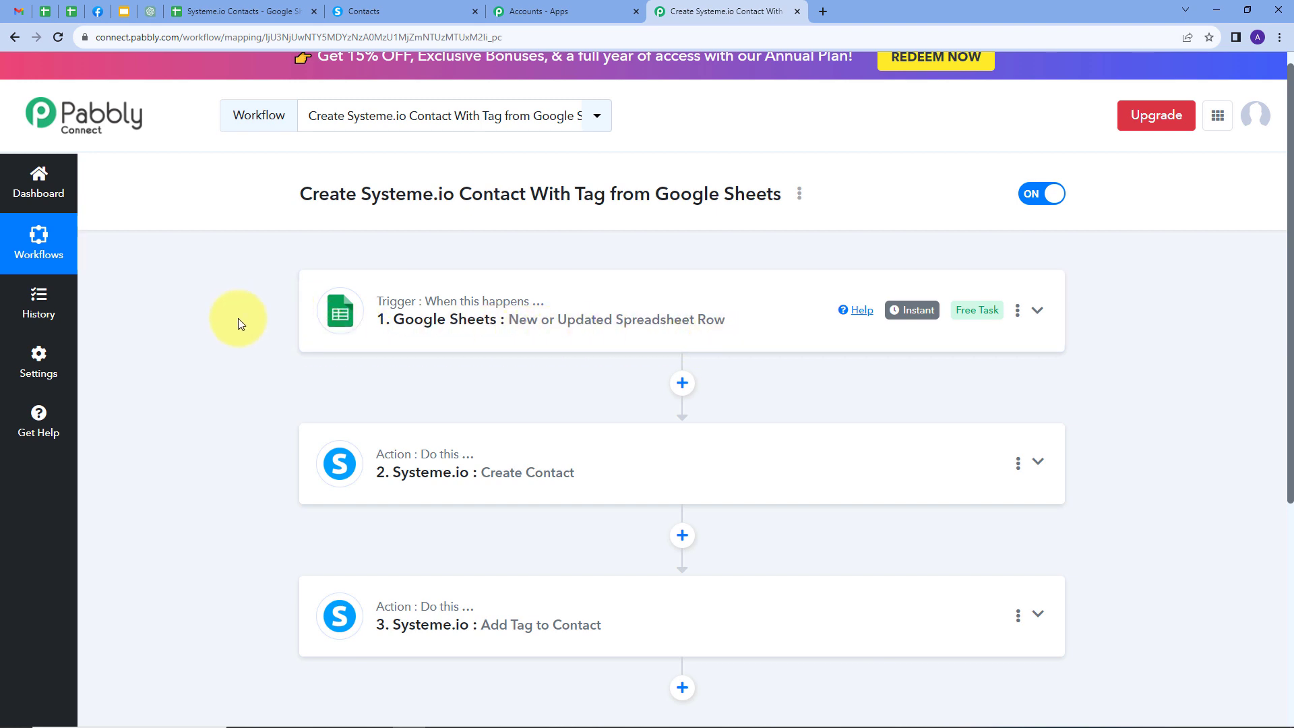
scroll(237, 318, "down", 1)
mouse_move(328, 393)
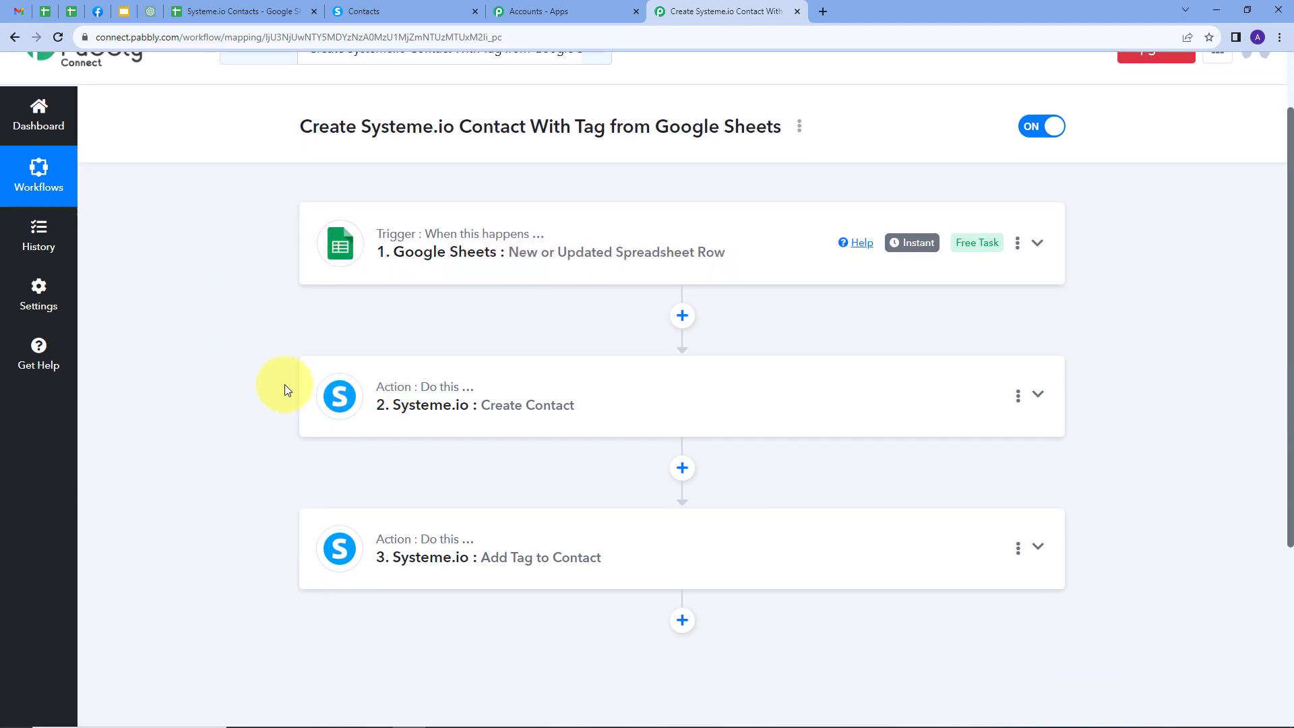